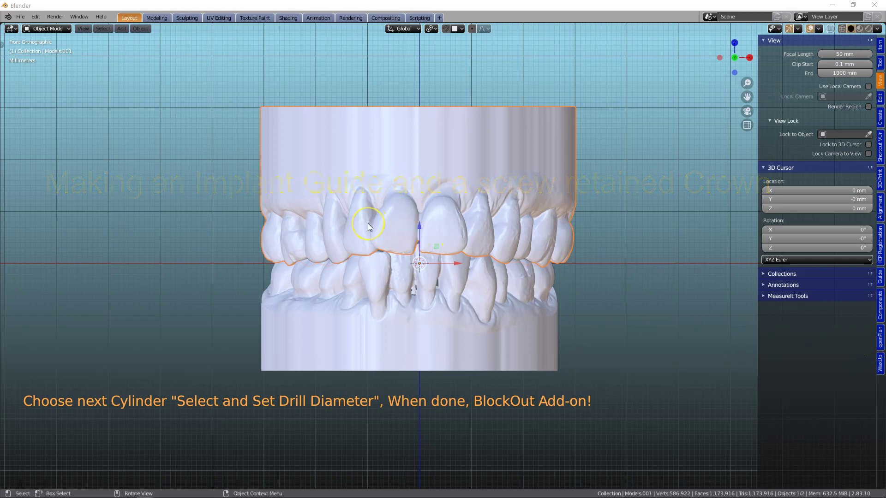
Step: Make a duplicate of the upper dental model with the WaxUP patient's-teeth tools
left_click(401, 219)
left_click(879, 364)
middle_click_drag(630, 276, 451, 158)
left_click(436, 111)
scroll(420, 289, "up", 5)
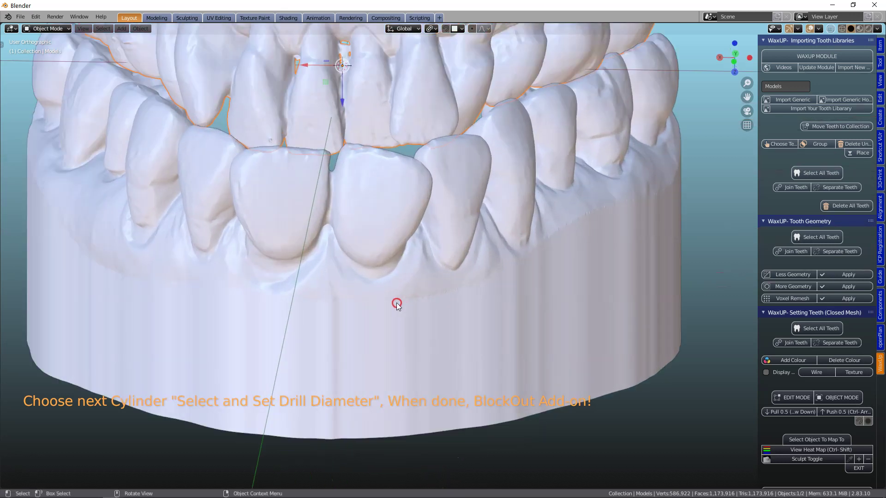
left_click(397, 304)
scroll(829, 265, "down", 10)
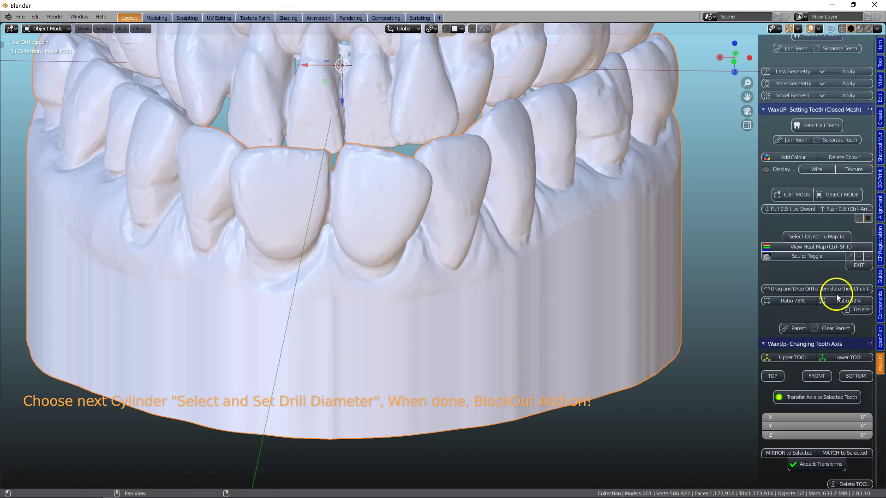
scroll(836, 294, "down", 12)
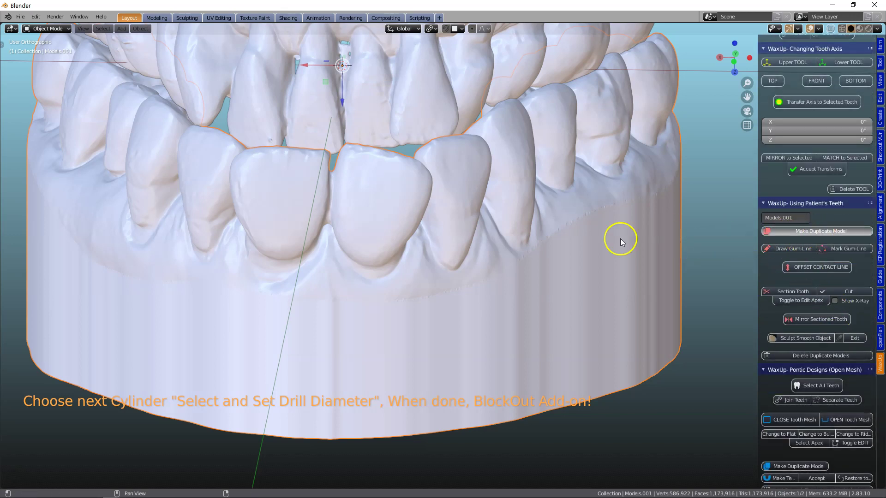
middle_click_drag(441, 253, 448, 248)
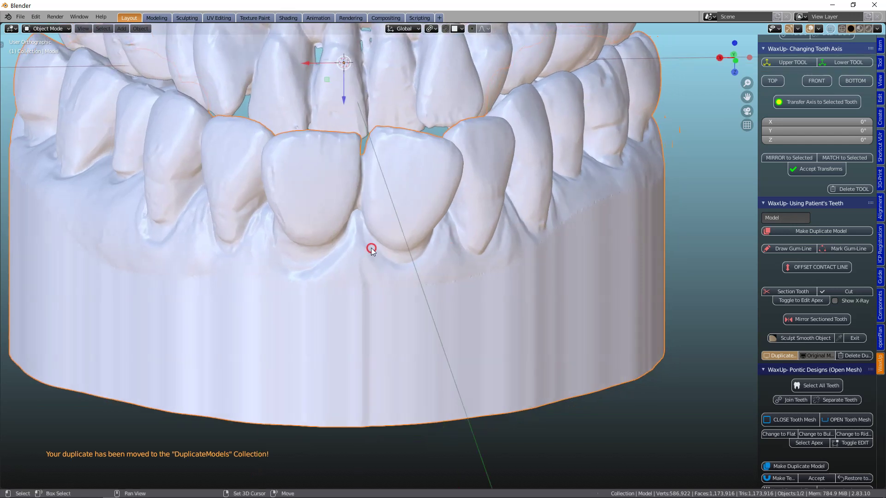
Step: Hide the opposing lower model and select the upper model
left_click(410, 38)
left_click(338, 192)
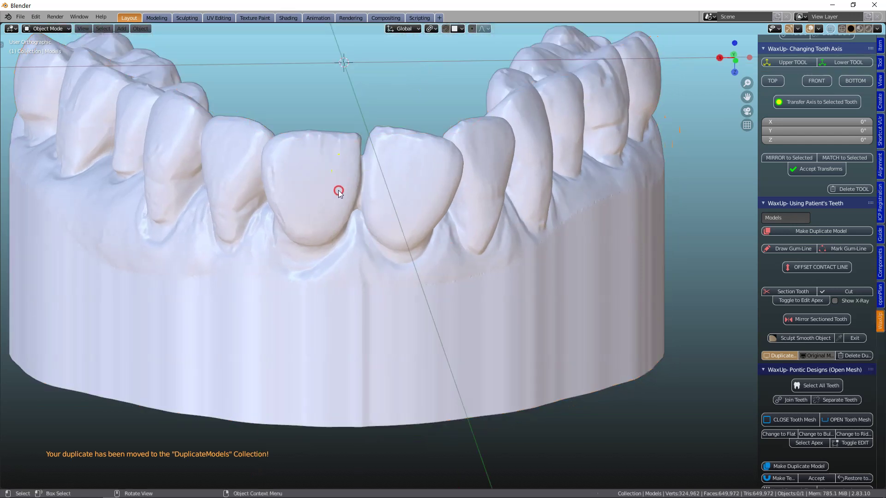
left_click(380, 252)
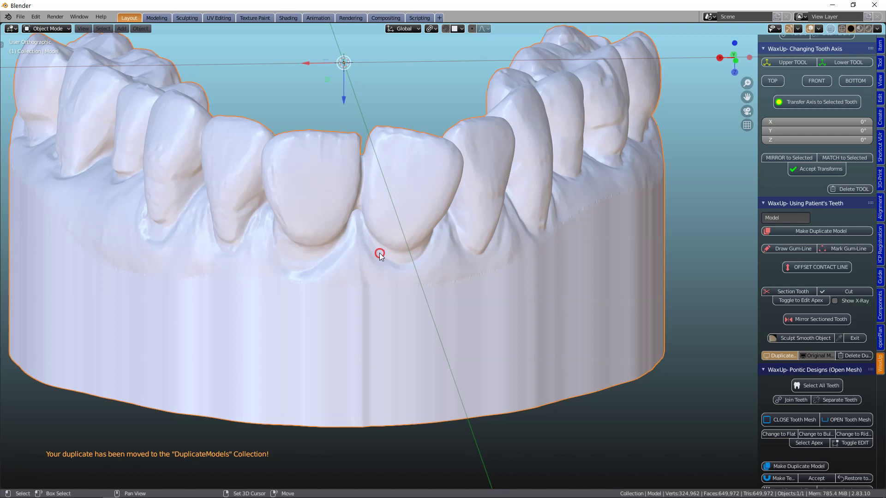
Step: Start a gum line from the 3D cursor at the right central incisor's margin and extrude it along the facial side to the distal papilla
right_click(380, 253, "shift")
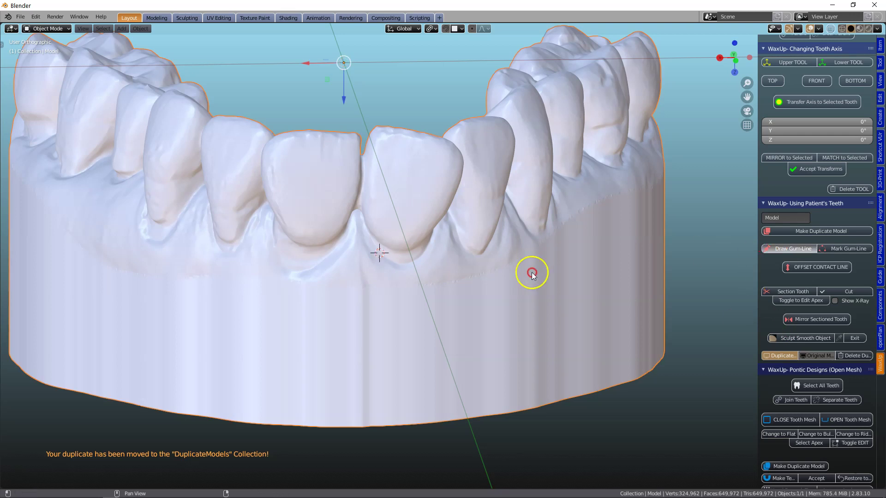
scroll(399, 277, "up", 3)
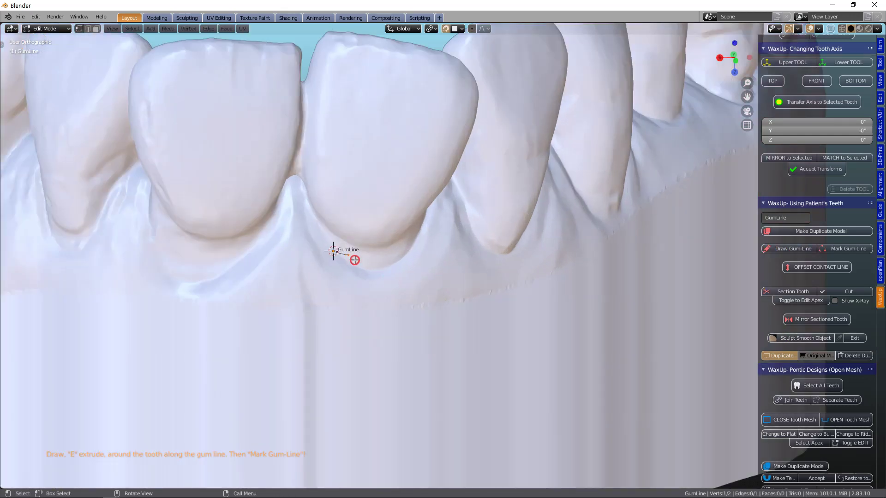
key("g")
left_click(375, 281)
middle_click_drag(387, 284, 371, 291)
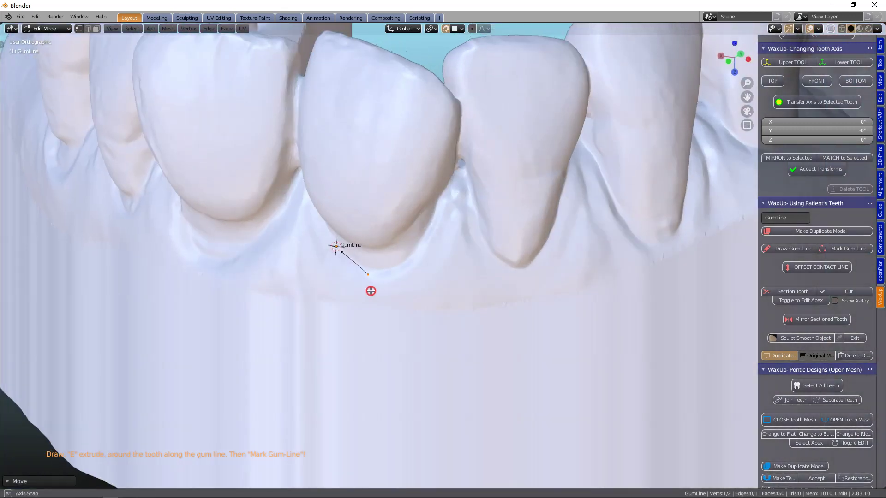
key("e")
left_click(428, 253)
key("e")
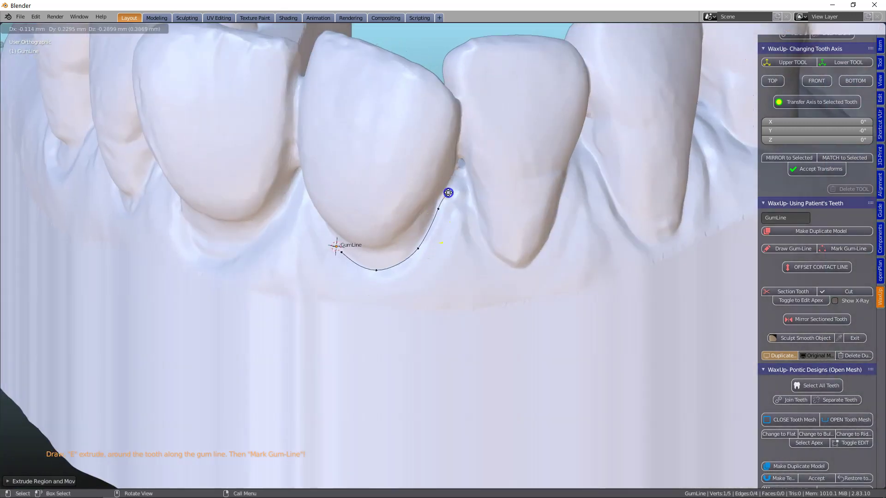
left_click(462, 169)
Step: Continue the gum line around the palatal margin of the right central incisor to its mesial papilla
middle_click_drag(461, 169, 342, 250)
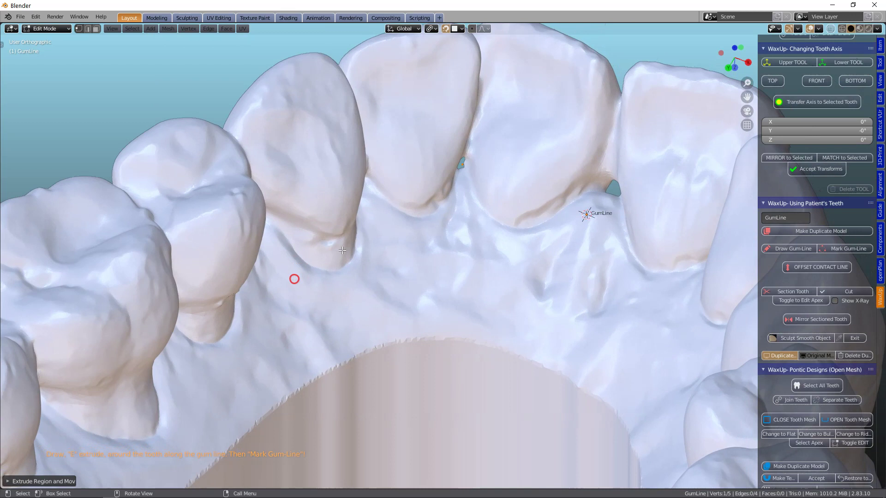
key("e")
left_click(475, 205)
key("e")
left_click(489, 233)
key("e")
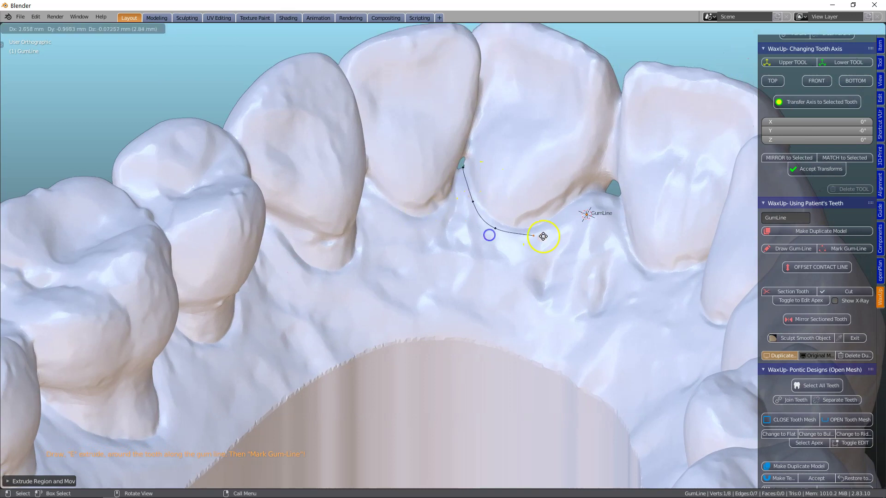
left_click(547, 234)
key("e")
left_click(580, 198)
key("e")
left_click(605, 190)
Step: Extrude the gum line down the mesial facial margin and join its ends into a closed loop
middle_click_drag(625, 206, 506, 177)
key("e")
left_click(608, 218)
key("e")
left_click(619, 238)
left_click(643, 257, "shift")
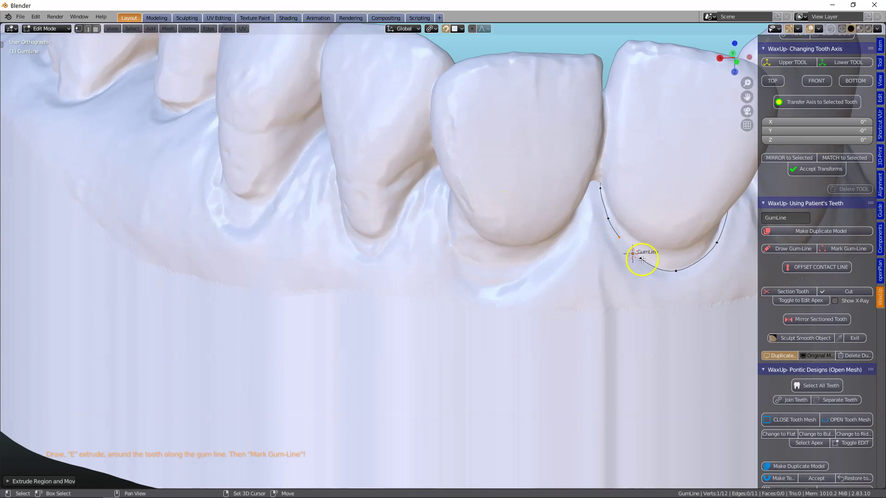
middle_click_drag(694, 245, 604, 277, "shift")
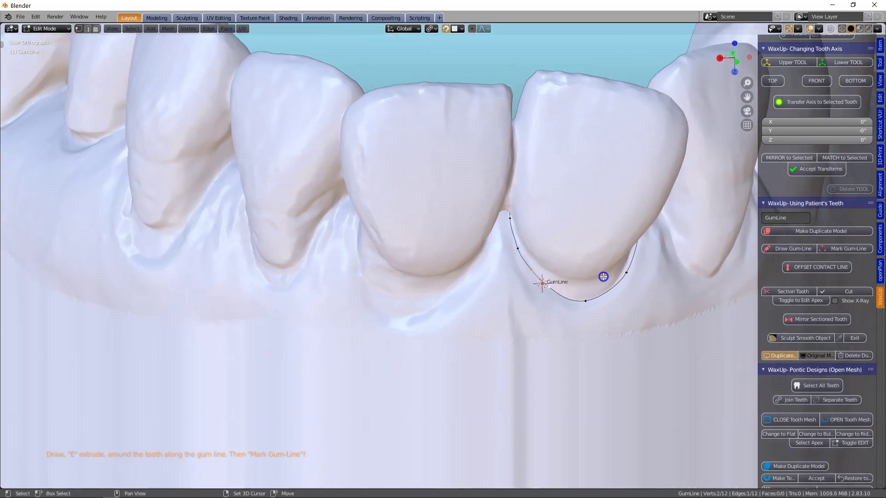
Step: Mark the gum line on the model and offset a contact line from the vertex nearest the mesial contact
left_click(855, 247)
scroll(535, 233, "up", 3)
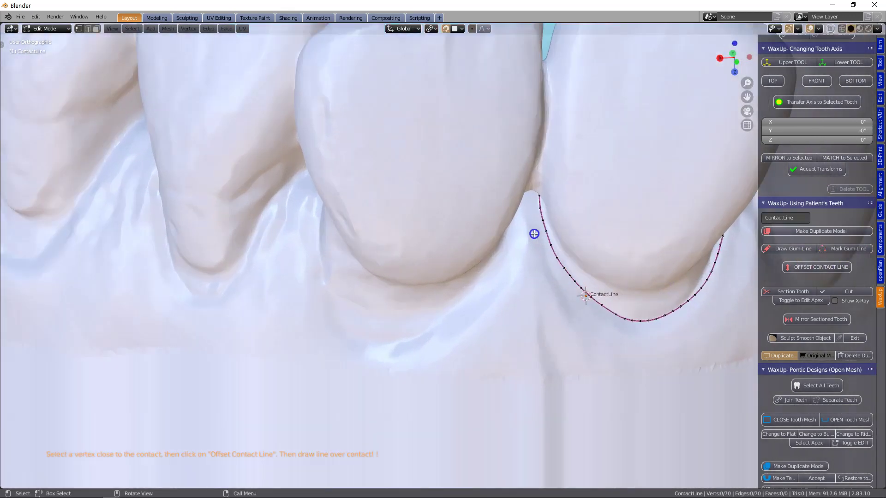
left_click(808, 267)
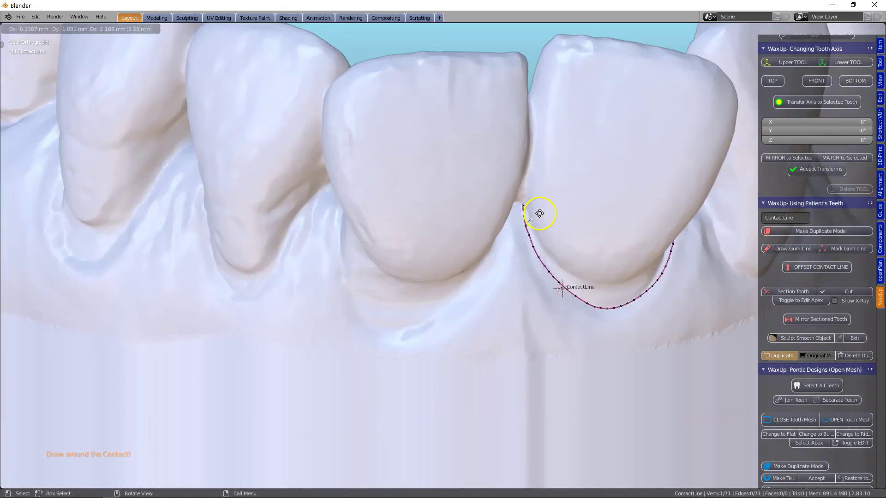
Step: Draw the contact line over the contact between the central incisors and join it to the palatal gum line
left_click(536, 208)
key("e")
left_click(545, 96)
middle_click_drag(545, 99, 692, 176)
key("e")
left_click(546, 194)
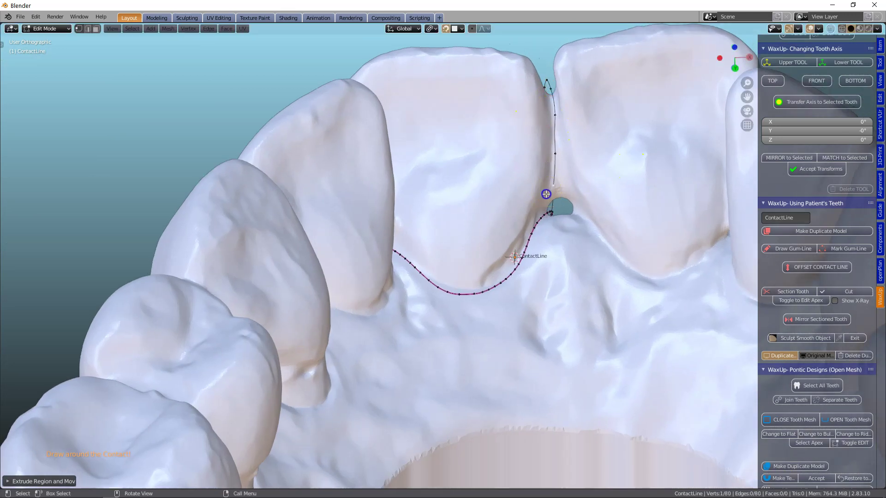
key("e")
left_click(542, 206)
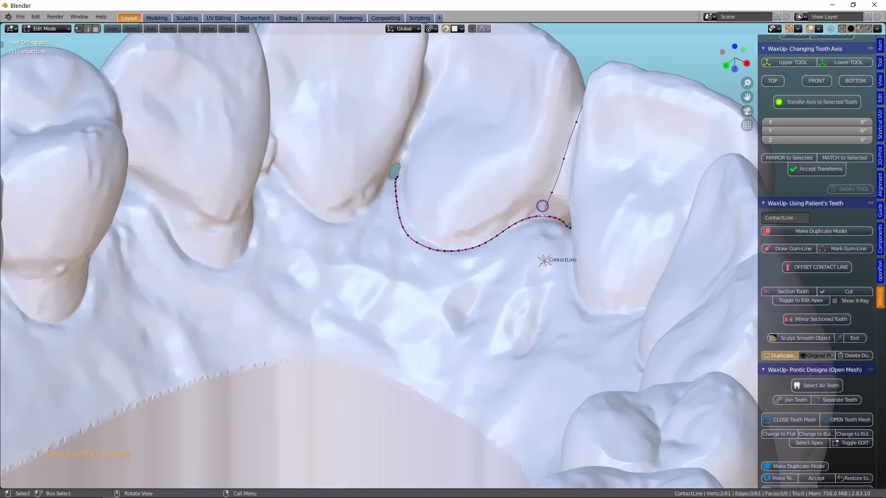
left_click(543, 213, "shift")
key("f")
middle_click_drag(569, 214, 550, 227, "shift")
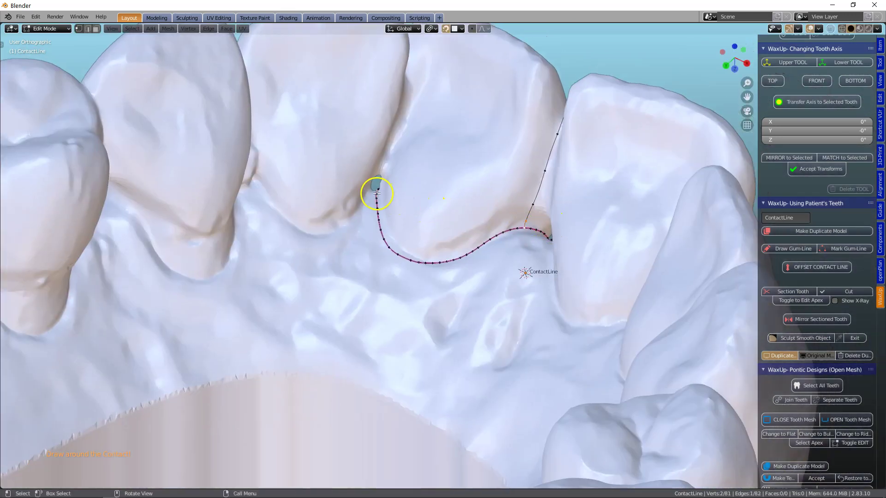
Step: Offset a second contact line from the distal palatal gum-line vertex and draw it up over the contact with the lateral incisor
middle_click_drag(377, 194, 417, 224)
left_click(809, 268)
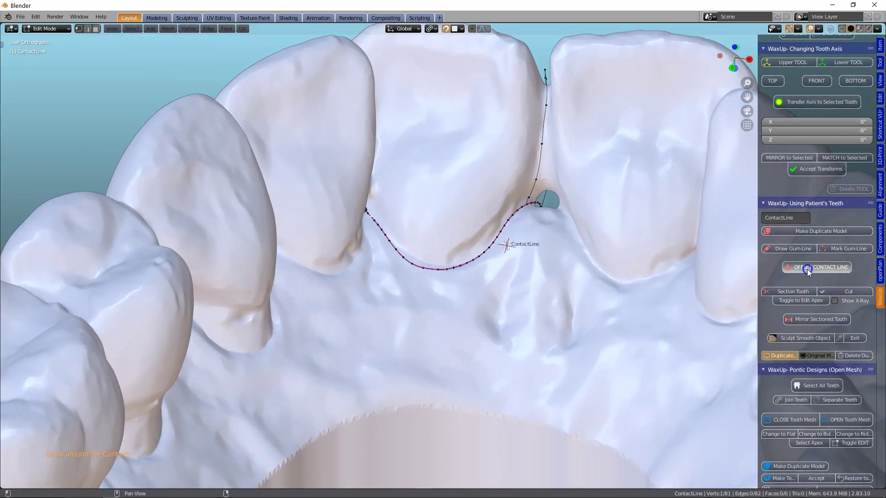
key("e")
left_click(376, 185)
key("e")
left_click(375, 145)
key("e")
middle_click_drag(375, 145, 410, 177)
left_click(392, 72)
Step: Extend the distal contact line down the facial side between the incisors and join it to the gum line
scroll(431, 292, "up", 3)
key("e")
left_click(388, 293)
key("e")
left_click(389, 301)
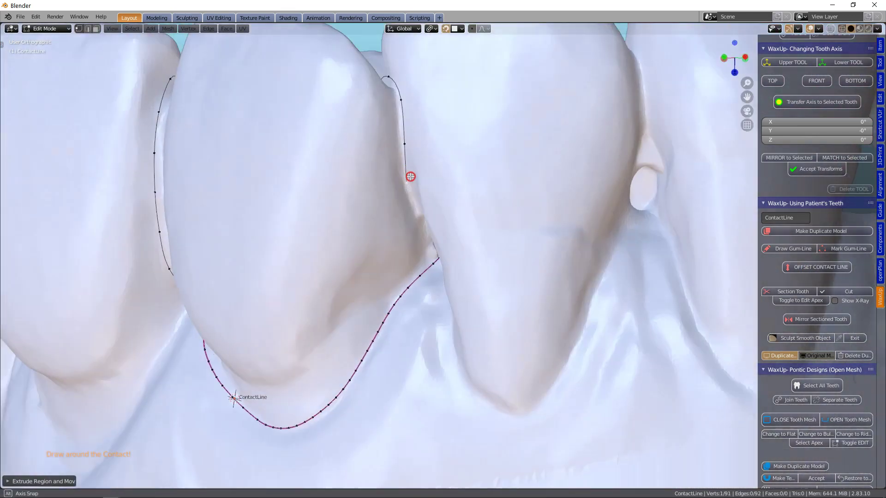
key("e")
left_click(417, 224)
key("e")
left_click(418, 255)
key("e")
left_click(422, 273)
Step: Section the right central incisor from the model along the drawn lines, then delete the separated tooth
left_click_drag(414, 255, 417, 256)
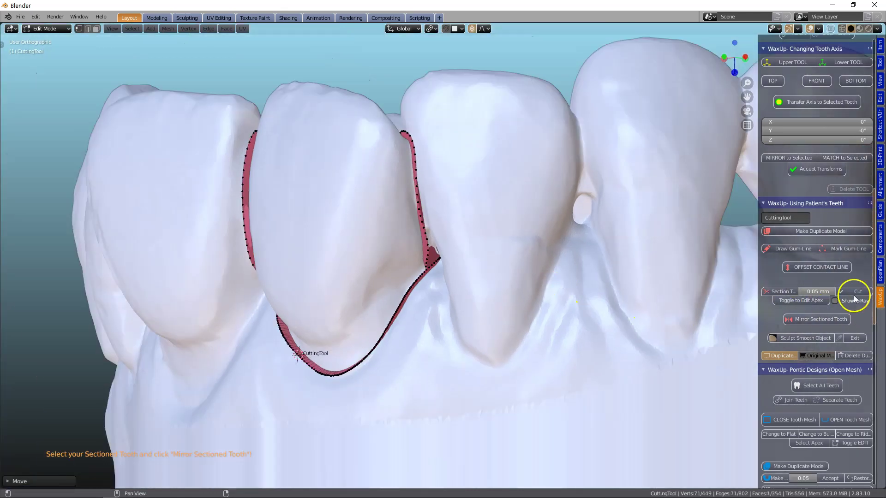
left_click(857, 293)
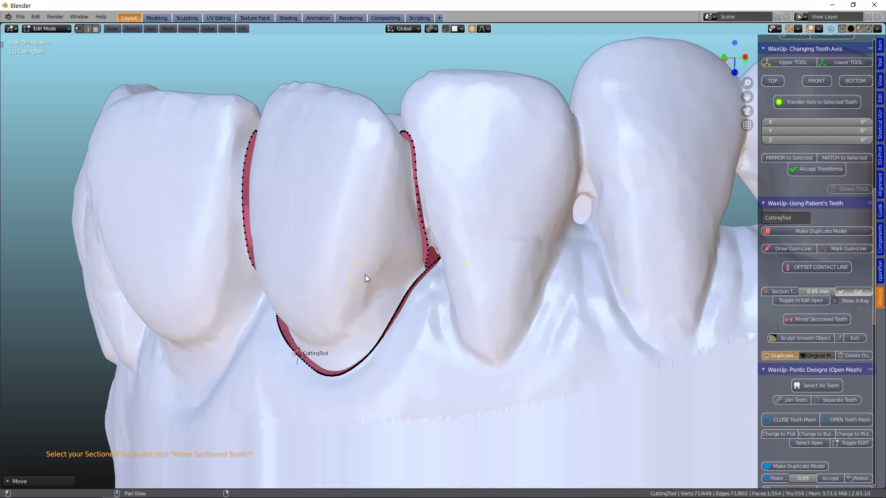
middle_click_drag(365, 275, 405, 277)
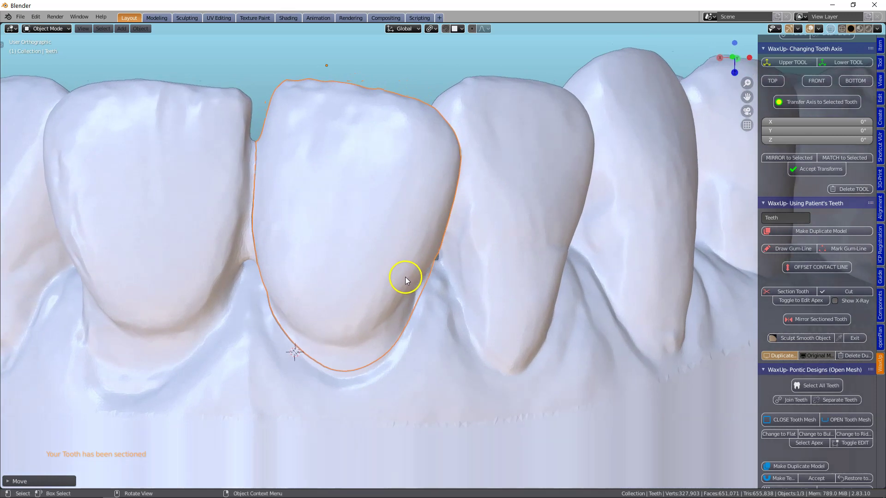
left_click(366, 220)
key("Delete")
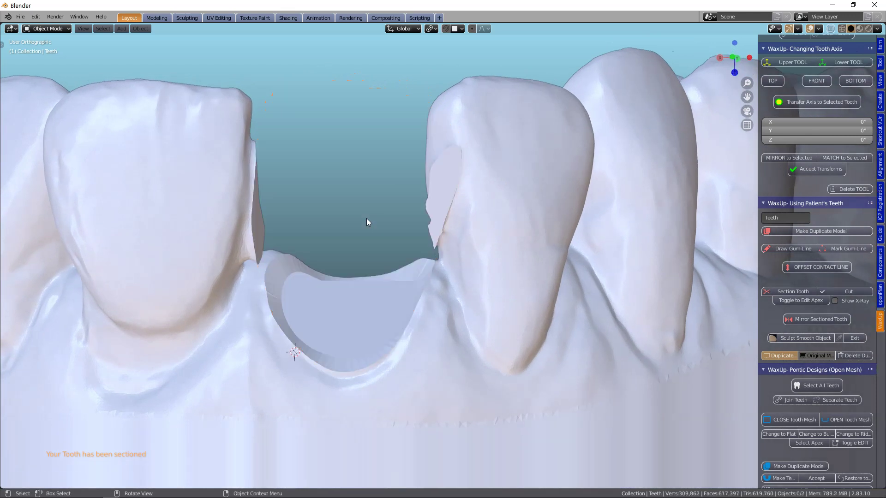
Step: Import a cylindrical implant from the Guide module and flip it 180° for the upper jaw
middle_click_drag(368, 222, 339, 266)
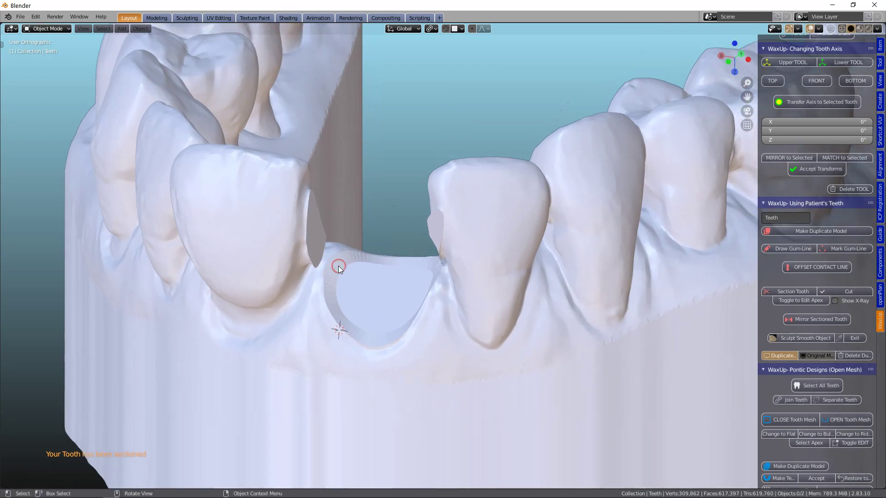
scroll(430, 260, "down", 1)
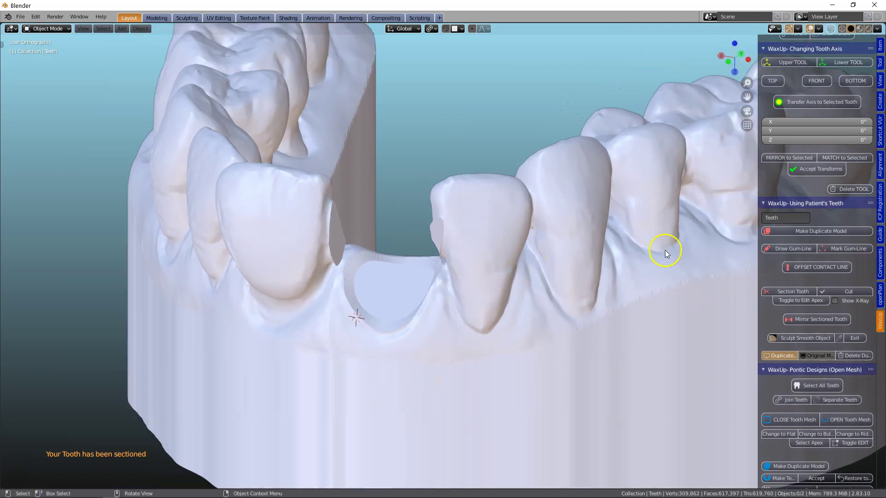
left_click(882, 235)
middle_click_drag(489, 264, 423, 281, "shift")
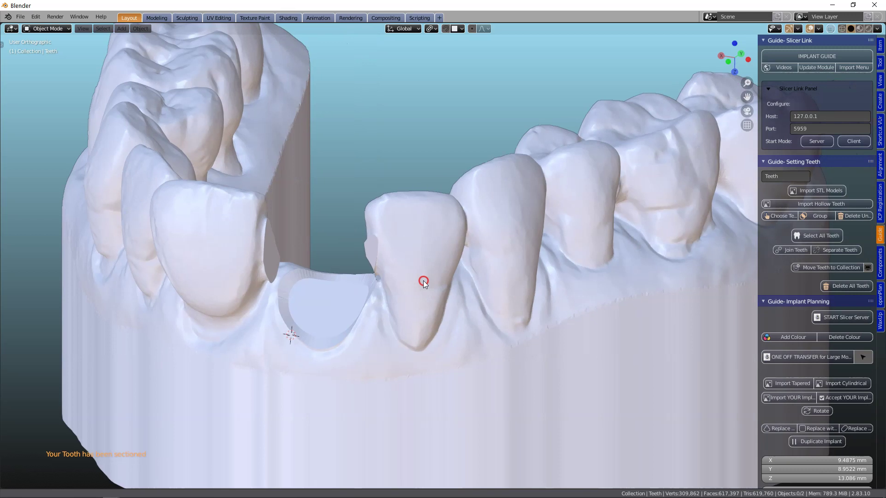
scroll(857, 304, "down", 7)
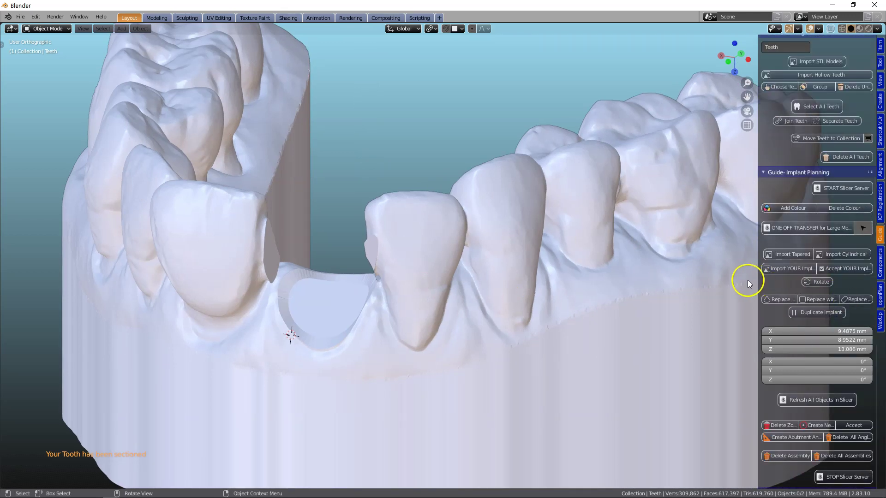
left_click(848, 254)
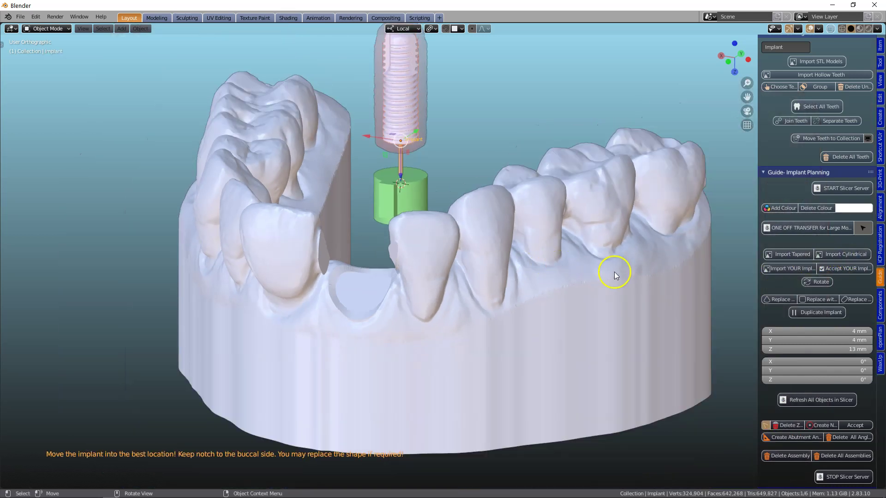
left_click(814, 281)
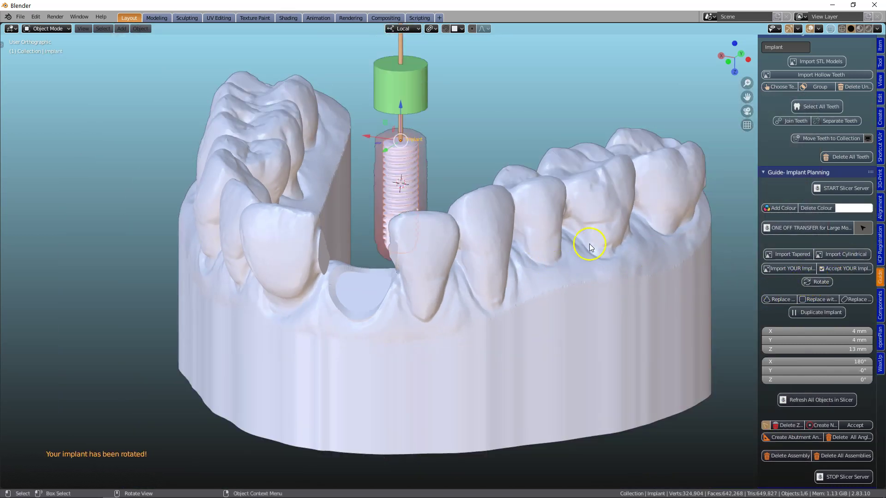
Step: Looking from the occlusal side, move the implant over the socket of the sectioned right central incisor
key("grave")
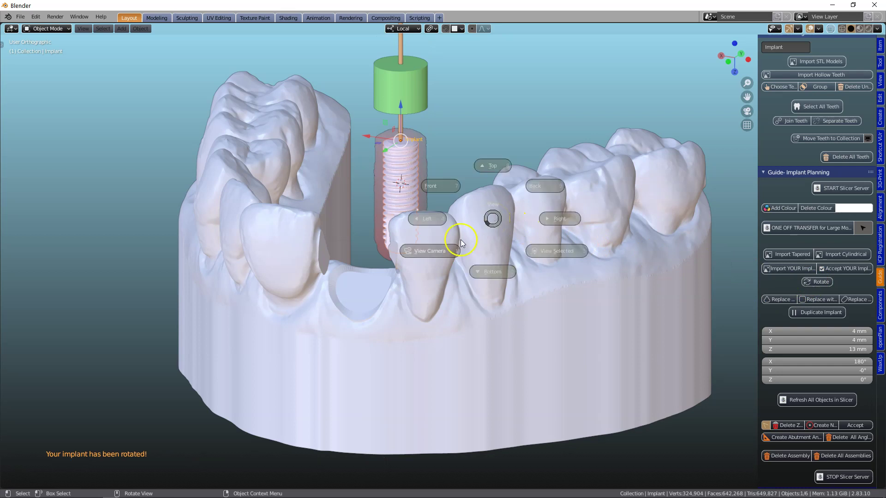
left_click(493, 271)
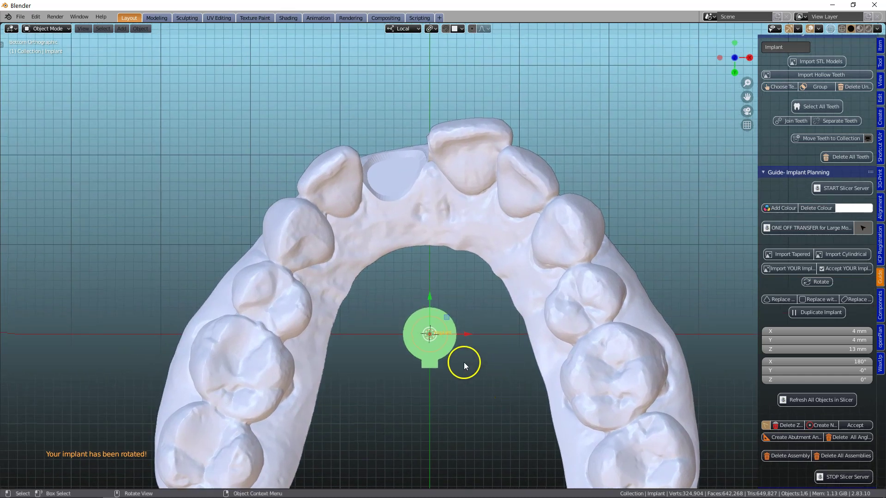
scroll(422, 332, "up", 5)
key("g")
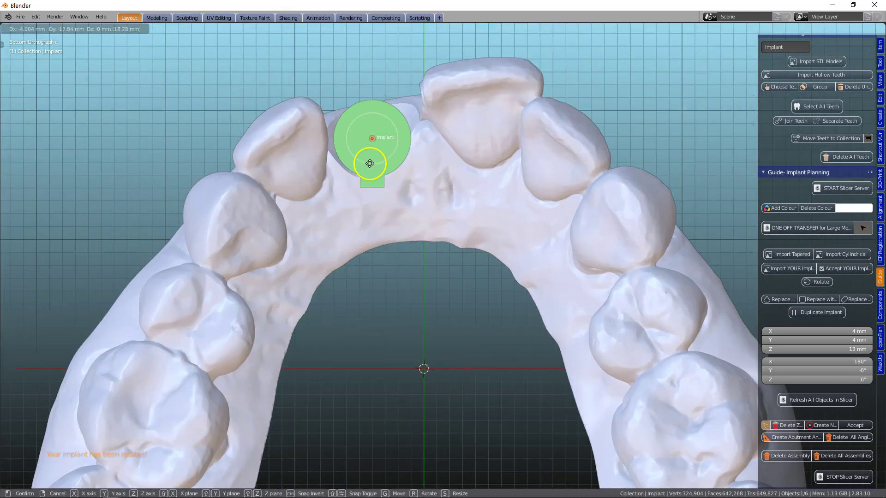
left_click(371, 163)
Step: Rotate the implant to about -194° in Z so its sleeve notch faces the facial side, and nudge it slightly towards the midline
key("r")
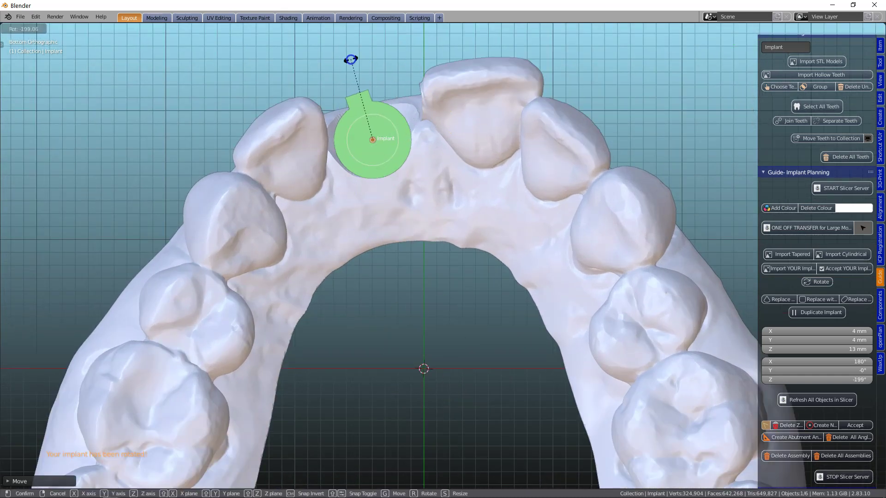
left_click(360, 90)
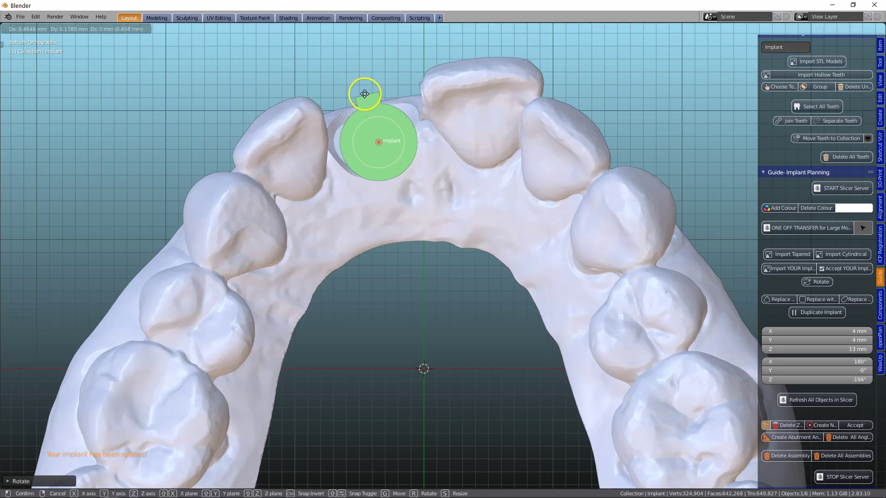
middle_click_drag(208, 161, 395, 213)
scroll(347, 179, "up", 1)
scroll(389, 180, "up", 1)
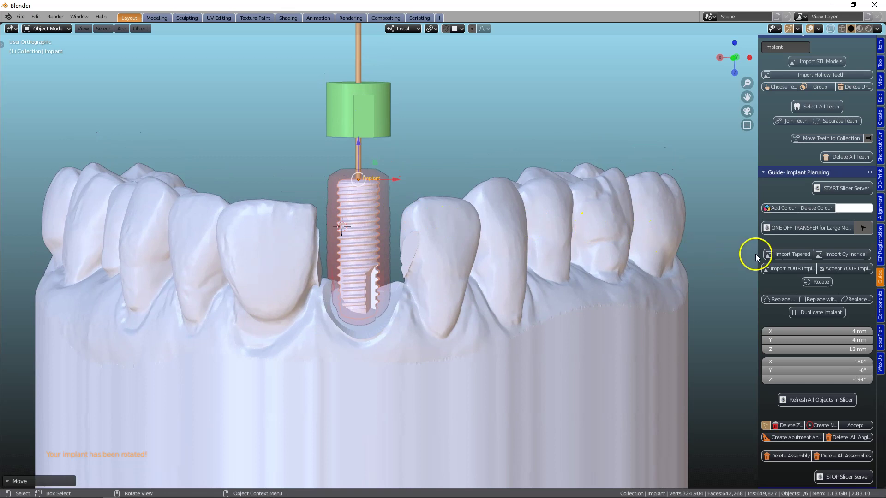
Step: Replace the cylindrical implant with the tapered shape and sink it along its axis into the ridge below the socket
left_click_drag(760, 245, 710, 259)
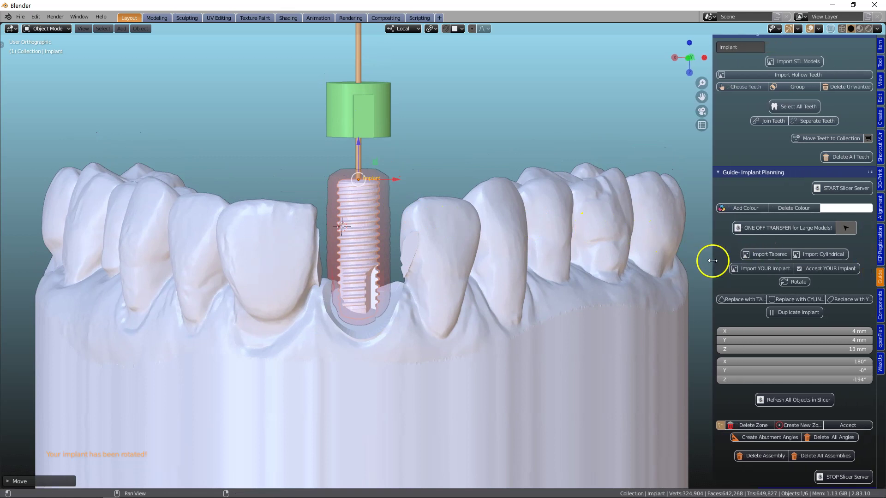
left_click(743, 300)
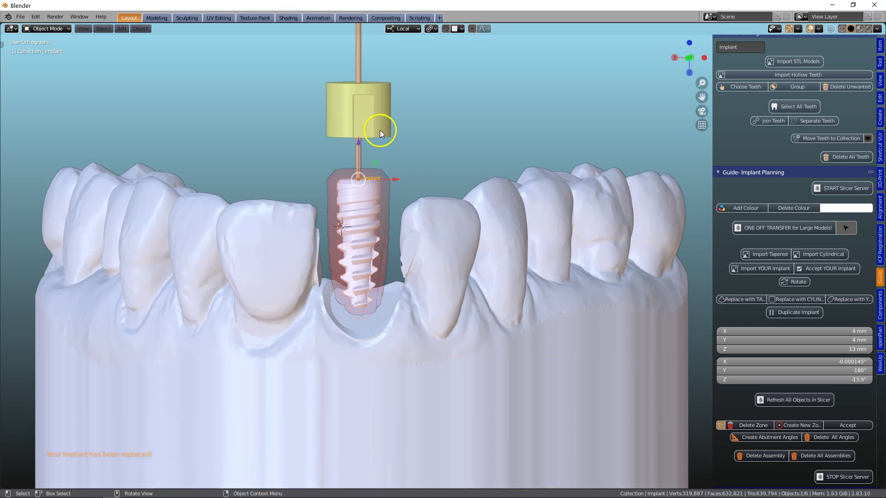
left_click_drag(358, 147, 355, 301)
scroll(406, 319, "down", 2)
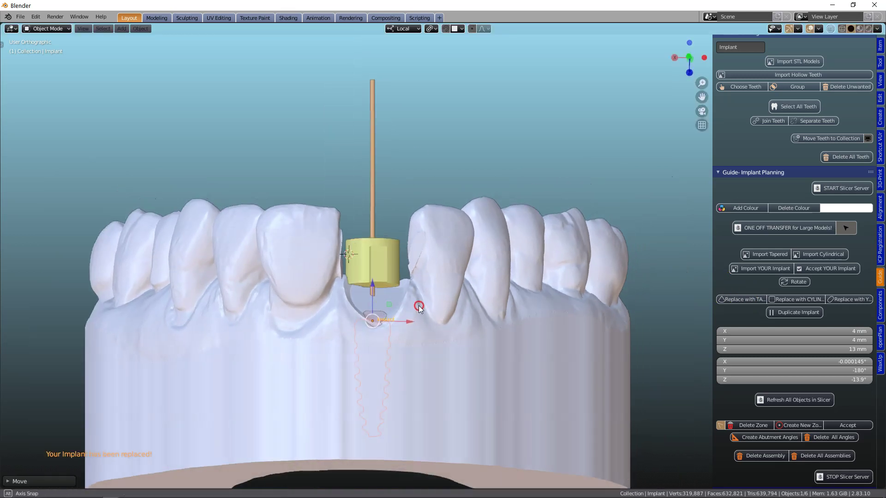
middle_click_drag(407, 319, 389, 286)
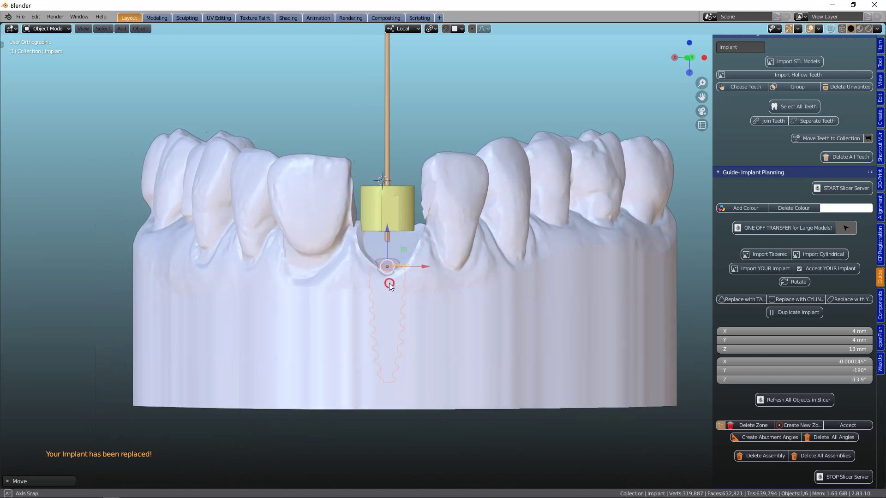
Step: Clip the view to a narrow vertical slice through the implant and show it in side cross-section
key("b")
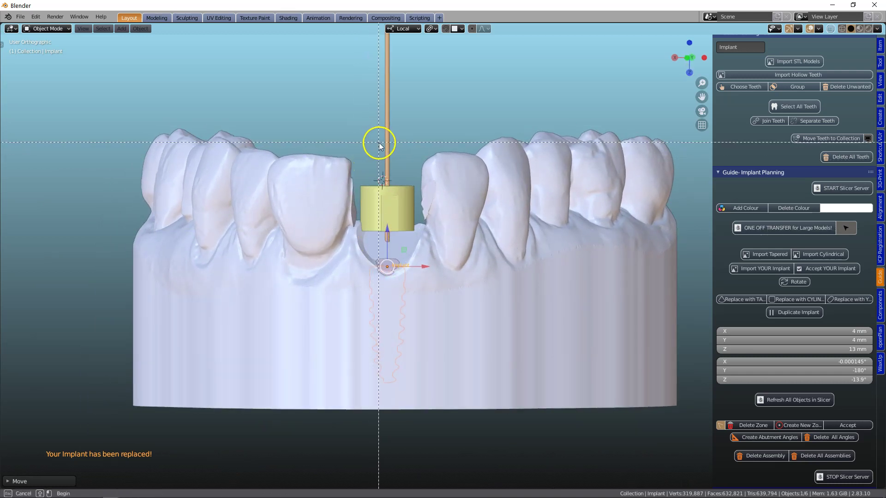
left_click_drag(379, 143, 394, 439)
middle_click_drag(395, 439, 438, 349)
scroll(388, 362, "up", 2)
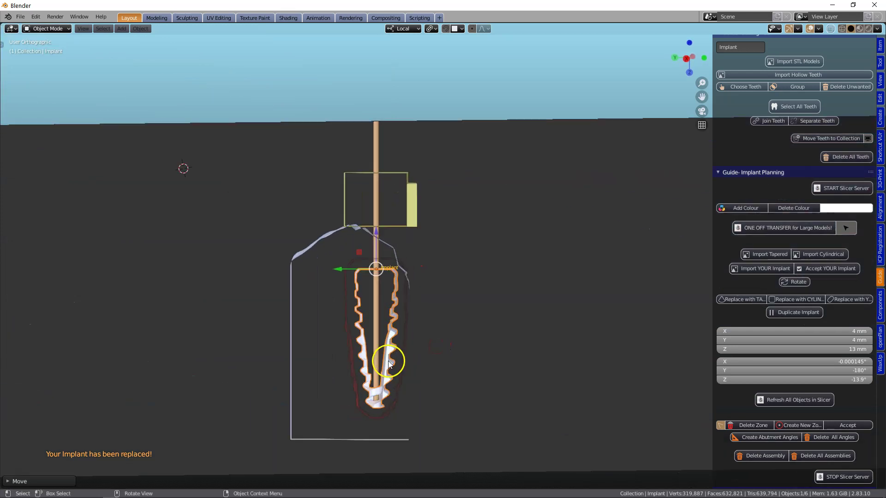
Step: Shift the implant palatally in the cross-section and tilt it to about 19.9° in X
key("g")
mouse_move(360, 364)
left_mouse_down()
mouse_move(366, 390)
mouse_move(342, 410)
mouse_move(320, 405)
mouse_move(347, 371)
left_mouse_up()
key("r")
Step: Unhide the original tooth and opposing model, and adjust the implant along its long axis slightly towards the crown
key("alt+h")
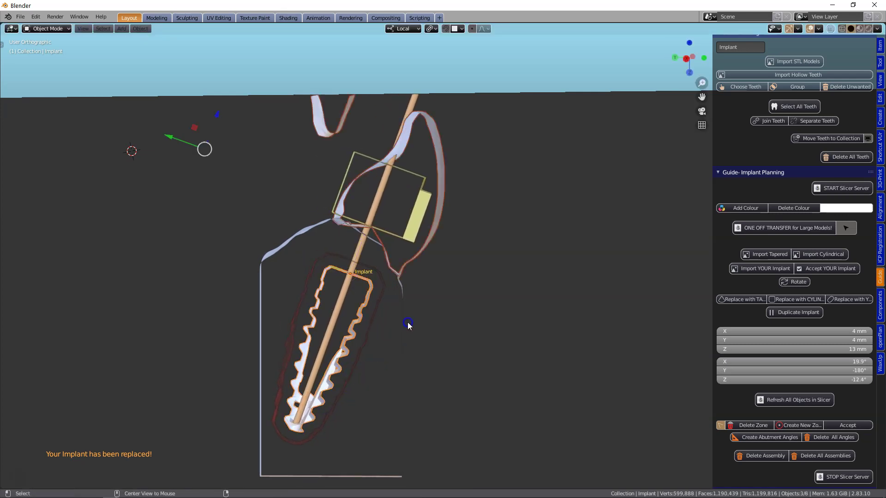
scroll(388, 260, "up", 1)
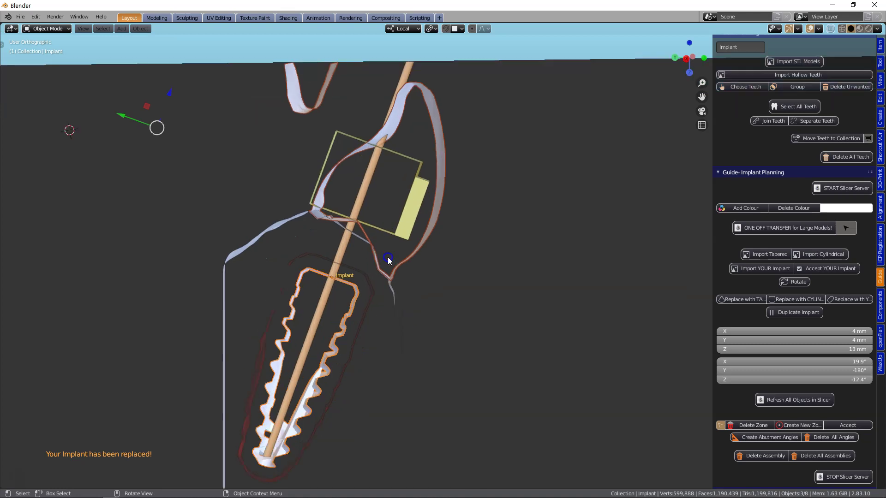
scroll(351, 306, "down", 1)
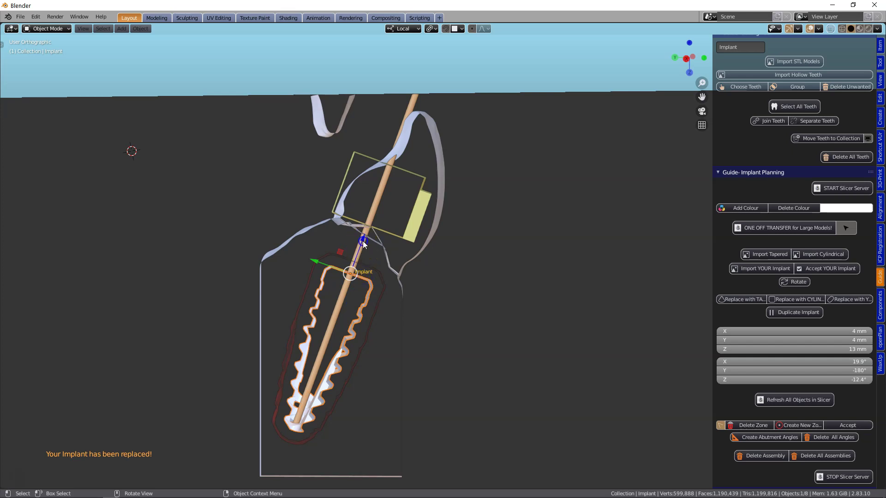
left_click_drag(364, 244, 368, 227)
Step: Clear the view clipping, then hide the opposing model and the original right central incisor
key("alt+b")
scroll(443, 258, "down", 3)
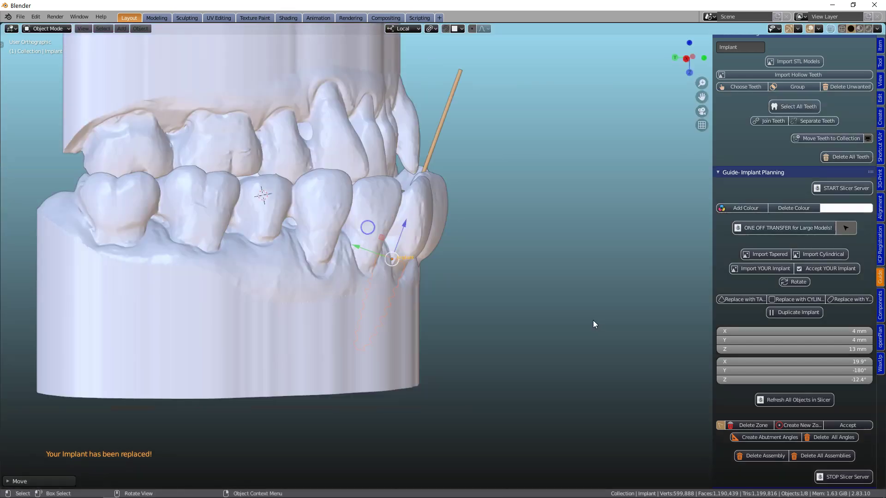
middle_click_drag(594, 322, 445, 314)
left_click(494, 103)
middle_click_drag(528, 262, 478, 332)
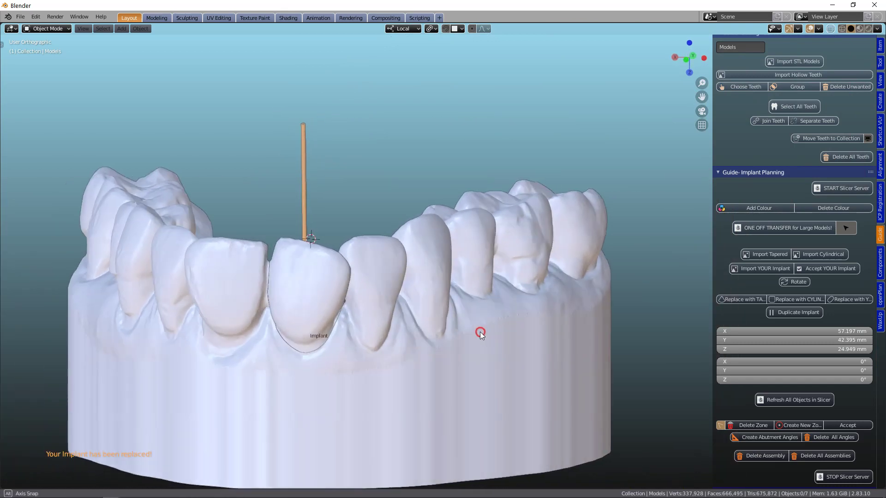
left_click(328, 278)
key("h")
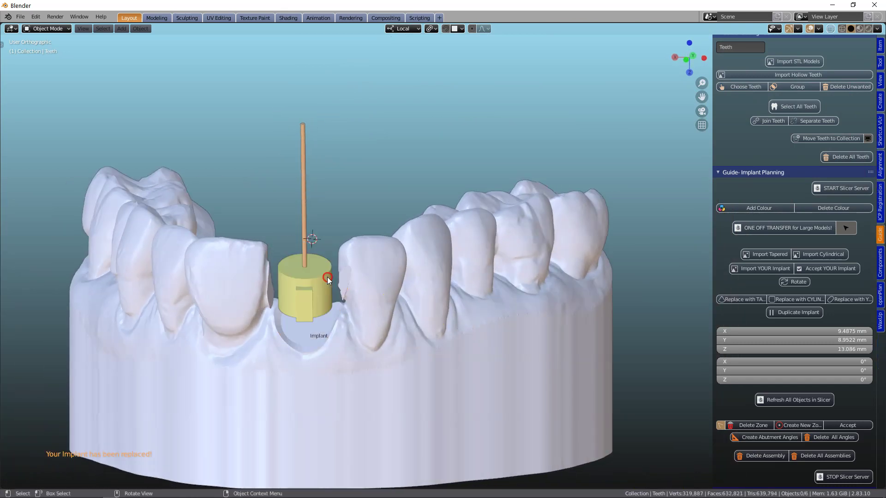
Step: Delete the implant's safety zone and start sleeve creation in the Guide module
middle_click_drag(327, 278, 331, 257)
middle_click_drag(310, 293, 450, 280, "shift")
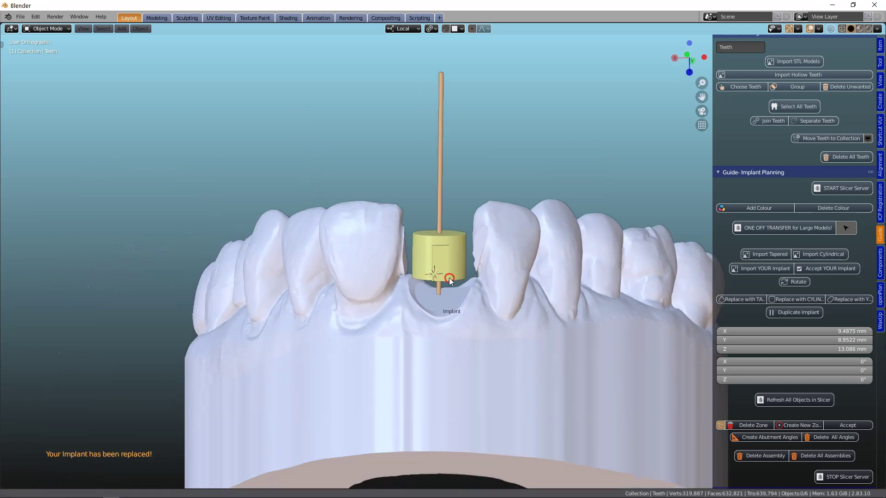
middle_click_drag(528, 324, 526, 336)
scroll(878, 414, "down", 3)
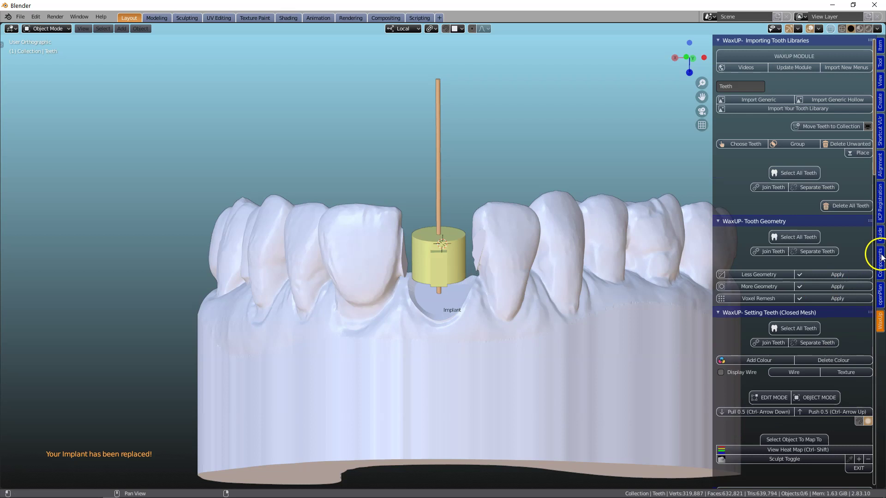
left_click(880, 234)
scroll(767, 351, "down", 15)
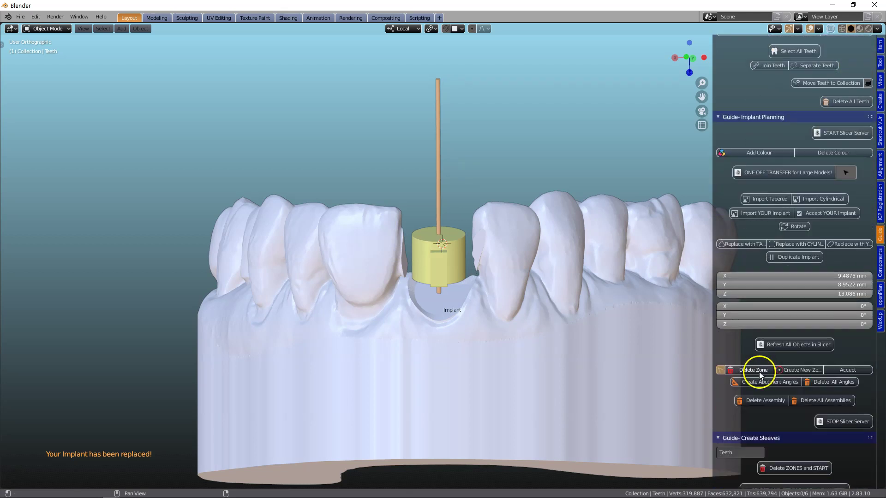
left_click(792, 339)
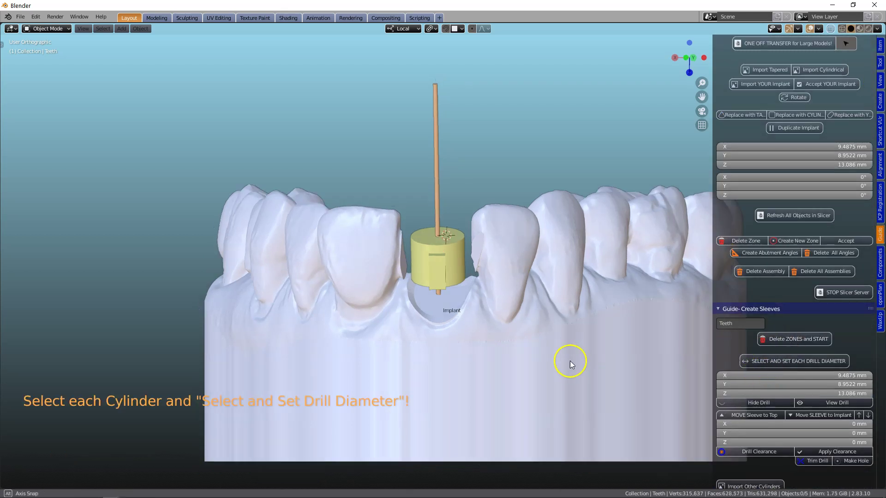
Step: Designate the cylinder through the implant as the drill and set its X and Y diameter to 2 mm
left_click(442, 196)
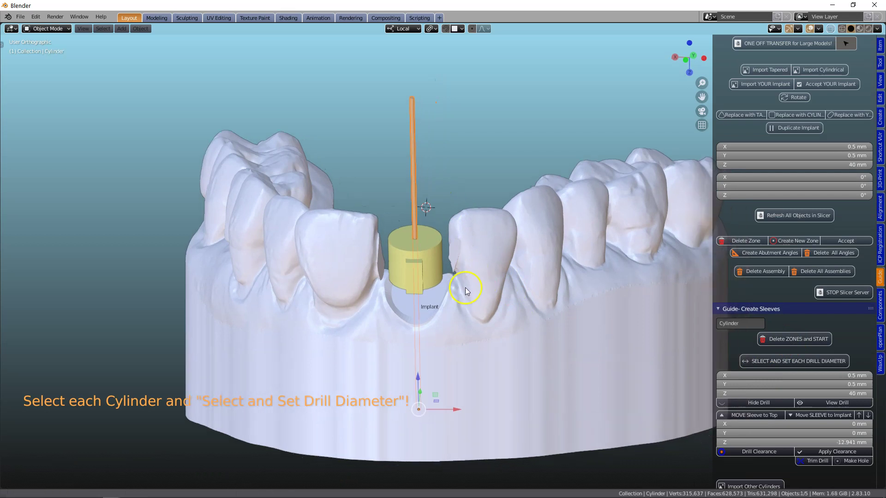
left_click(804, 364)
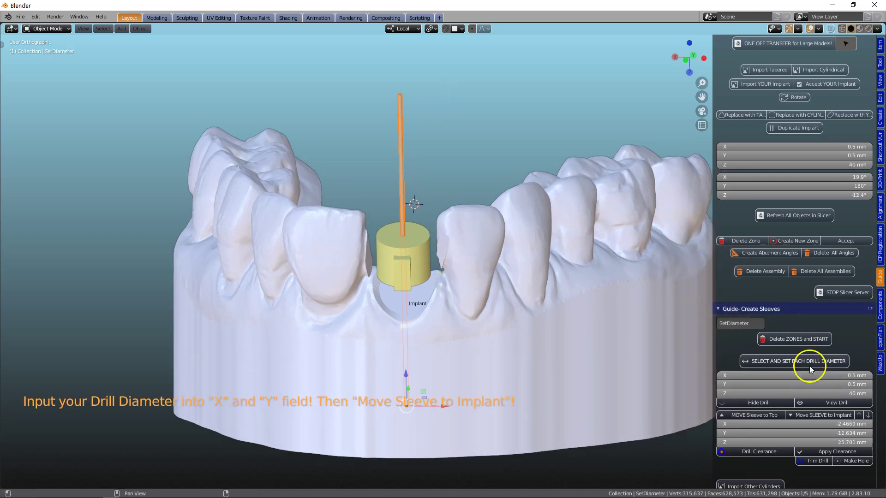
left_click(837, 376)
type("2")
key("Return")
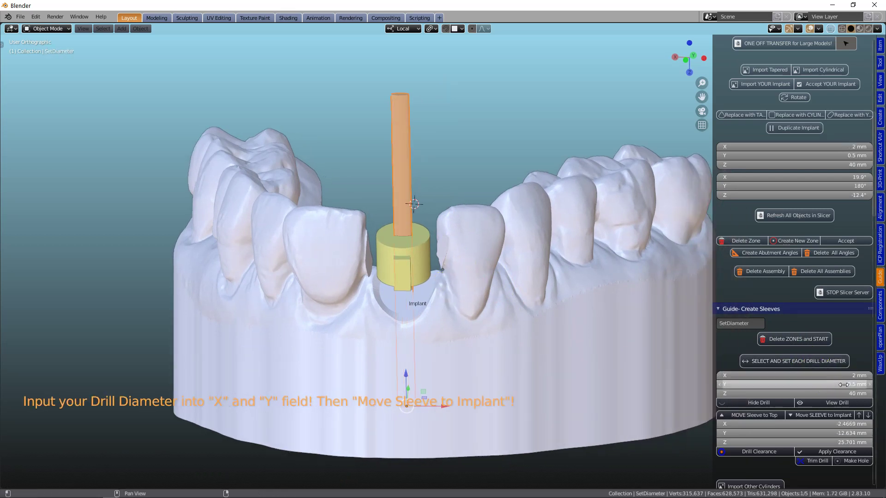
left_click(834, 391)
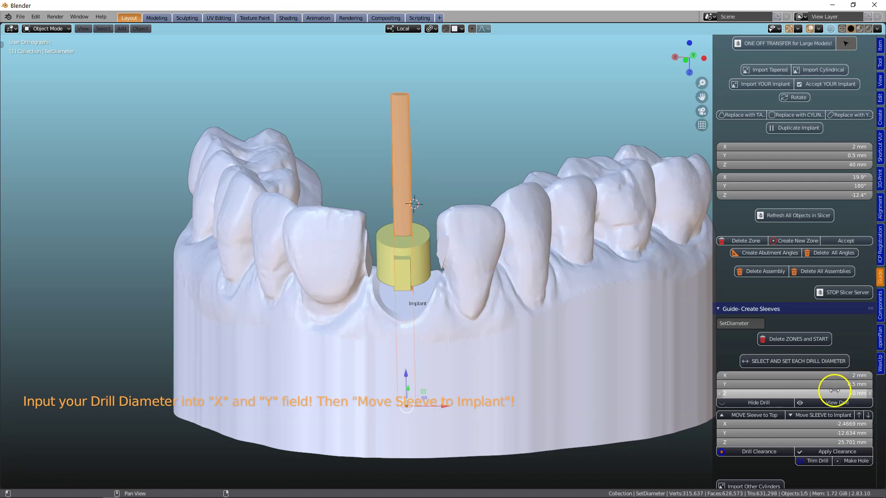
middle_click_drag(529, 317, 534, 336)
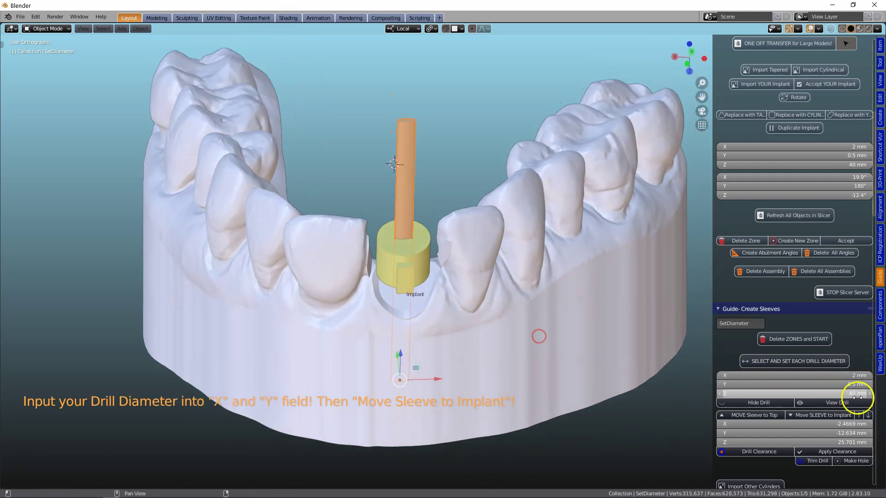
left_click(852, 385)
type("2")
key("Return")
Step: Display the drill bit in the sleeve to examine its path, then hide it again
middle_click_drag(618, 364, 602, 336)
scroll(494, 362, "up", 2)
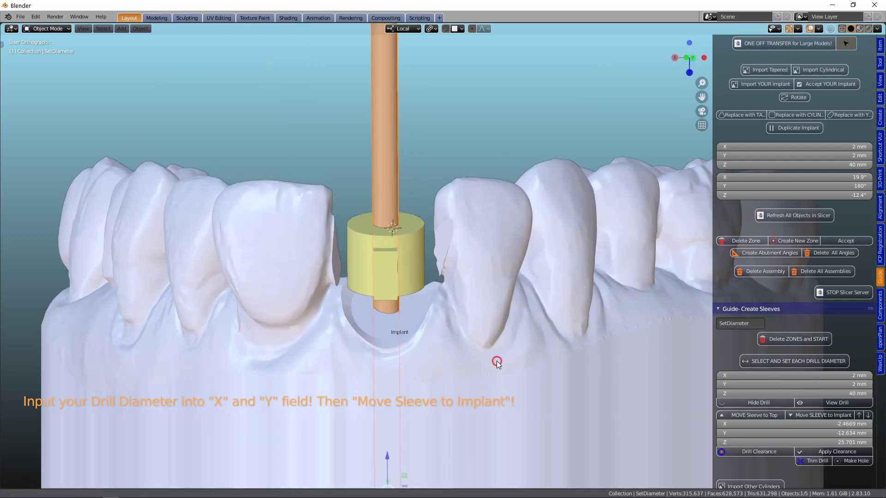
middle_click_drag(498, 362, 505, 346, "shift")
scroll(504, 344, "down", 2)
middle_click_drag(576, 390, 579, 382)
scroll(578, 383, "up", 2)
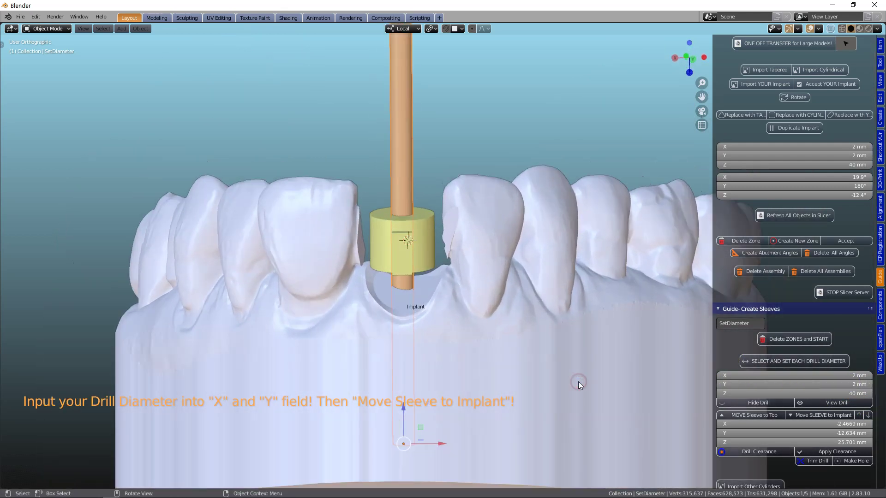
left_click(821, 406)
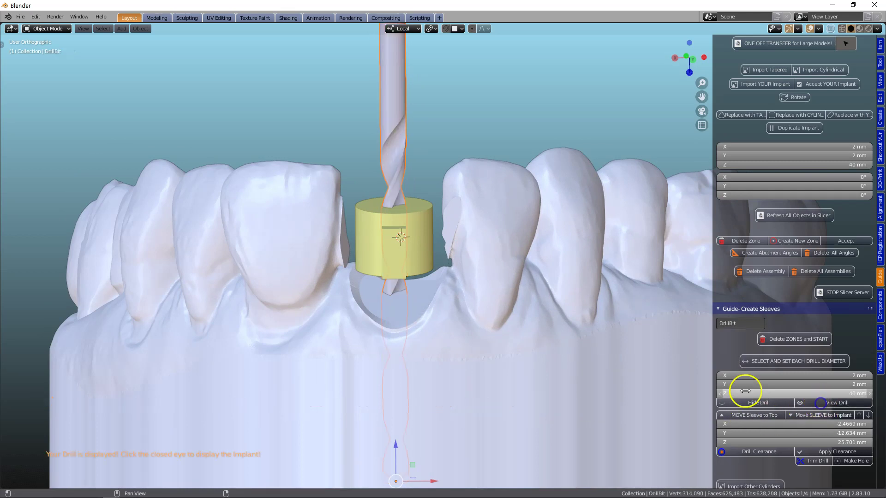
scroll(515, 369, "down", 3)
mouse_move(514, 370)
middle_mouse_down()
mouse_move(530, 340)
mouse_move(518, 323)
mouse_move(449, 362)
mouse_move(417, 414)
mouse_move(486, 368)
mouse_move(509, 374)
middle_mouse_up()
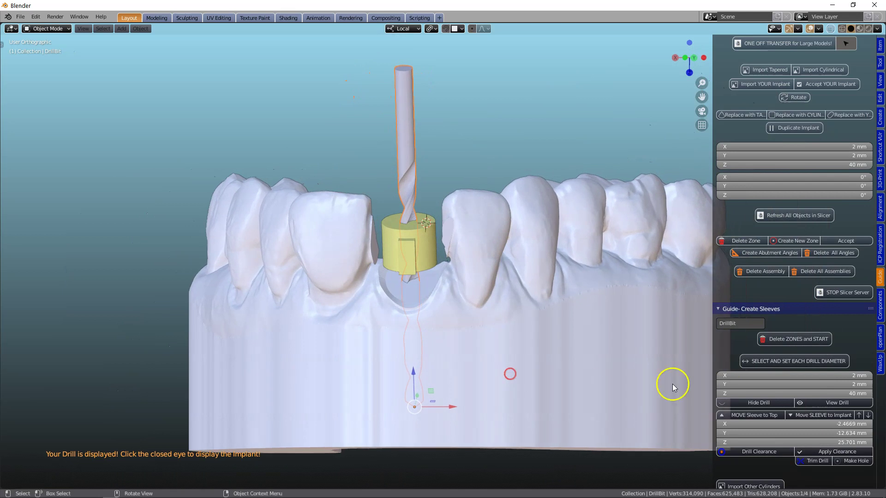
left_click(757, 404)
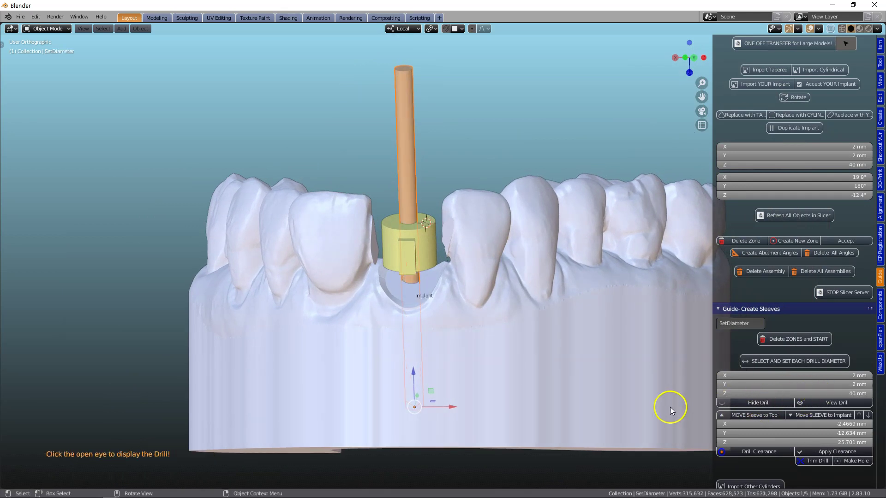
Step: Raise the sleeve along the drill axis in 0.5 mm increments to a 13.5 mm offset
scroll(667, 406, "up", 3)
scroll(642, 417, "up", 2)
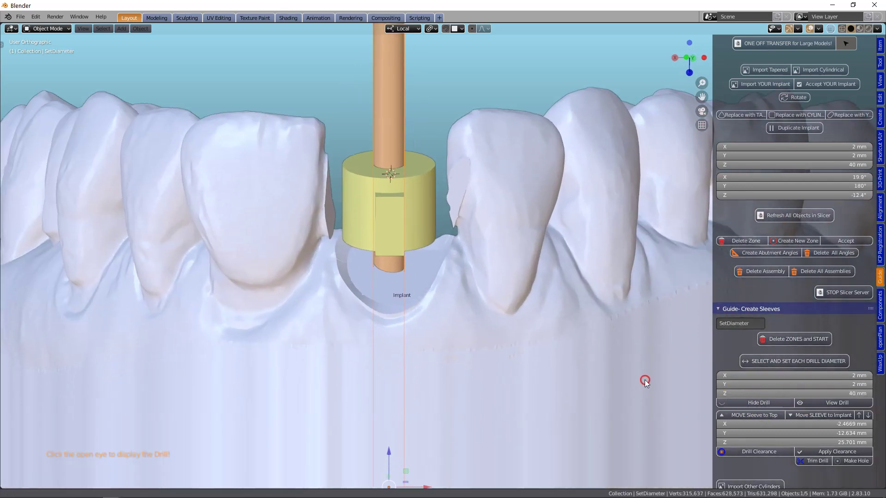
left_click(859, 415)
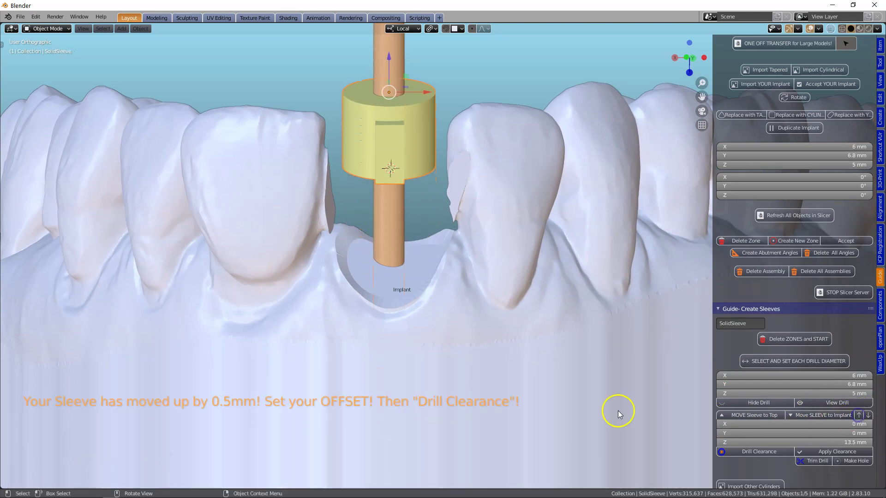
scroll(583, 406, "down", 1)
middle_click_drag(567, 407, 567, 392)
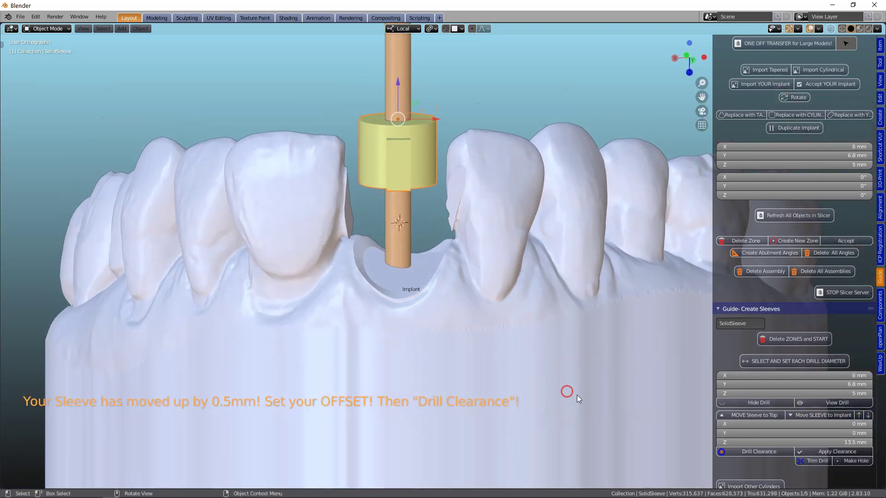
Step: Lower the sleeve along the drill axis in 0.5 mm increments to a 9 mm offset and widen the sidebar
left_click(870, 414)
left_click(870, 414)
left_click(870, 414)
left_click(870, 414)
left_click(870, 414)
left_click(869, 414)
left_click(870, 414)
left_click(870, 414)
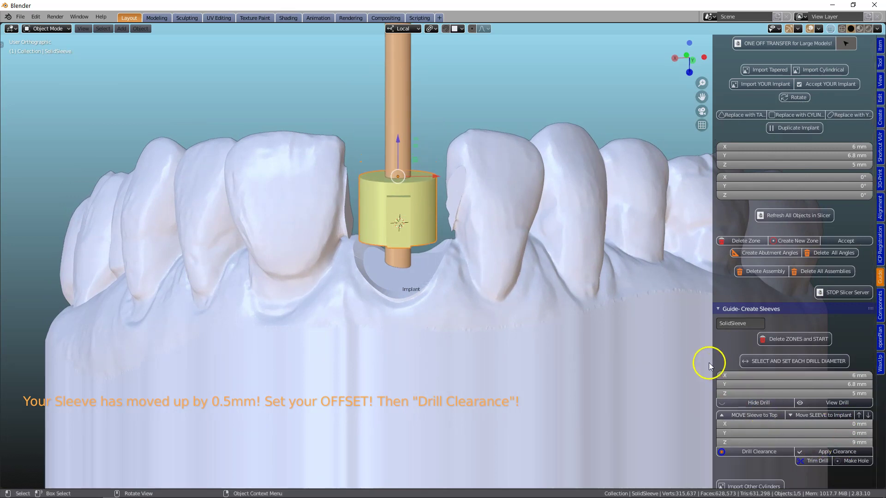
left_click_drag(712, 355, 628, 367)
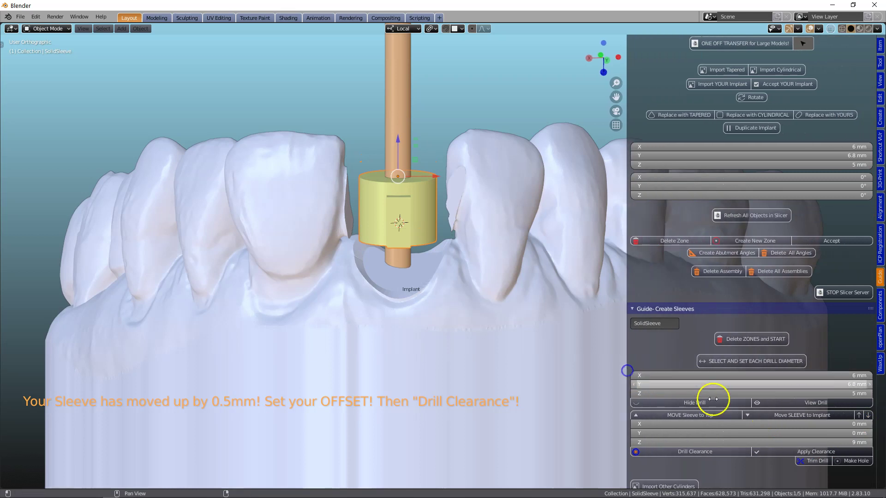
Step: Raise the sleeve along the drill axis in 0.5 mm increments to a 13 mm offset
left_click(859, 415)
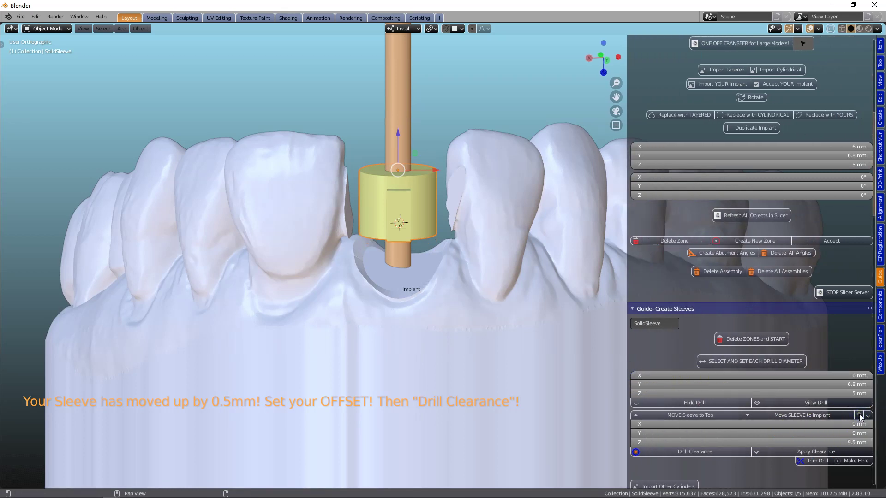
left_click(860, 415)
left_click(860, 415)
left_click(860, 416)
left_click(860, 415)
left_click(859, 416)
left_click(859, 416)
left_click(860, 416)
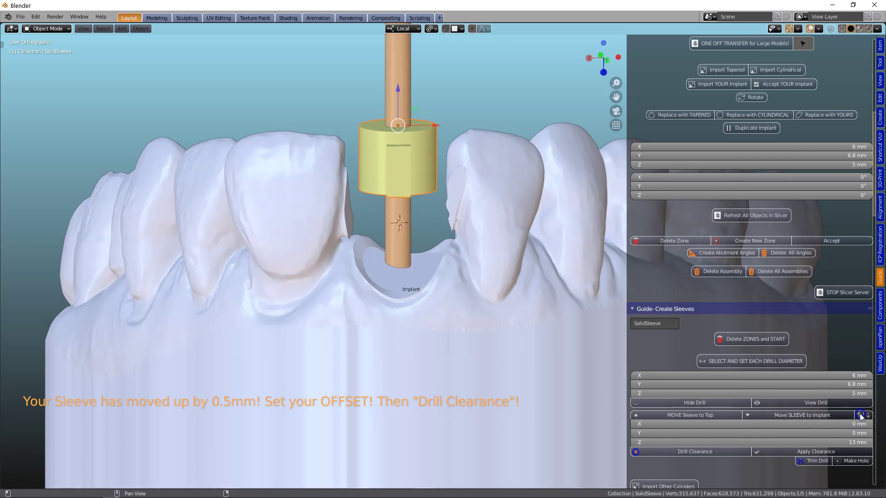
Step: Bring the sleeve back down toward the implant to a 9 mm offset
left_click(868, 415)
left_click(869, 415)
left_click(869, 415)
left_click(869, 415)
left_click(868, 416)
left_click(869, 415)
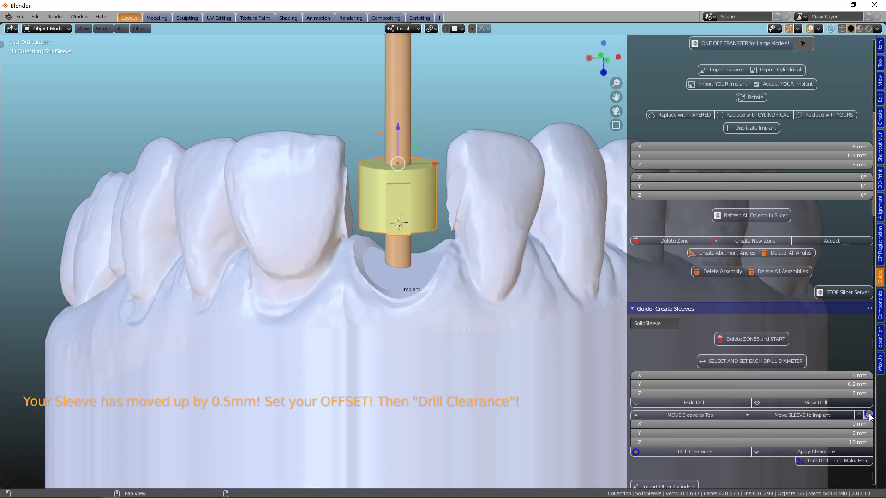
left_click(869, 416)
left_click(869, 416)
Step: Create a 0.1 mm clearance between the drill and the sleeve and apply it
scroll(517, 326, "down", 2)
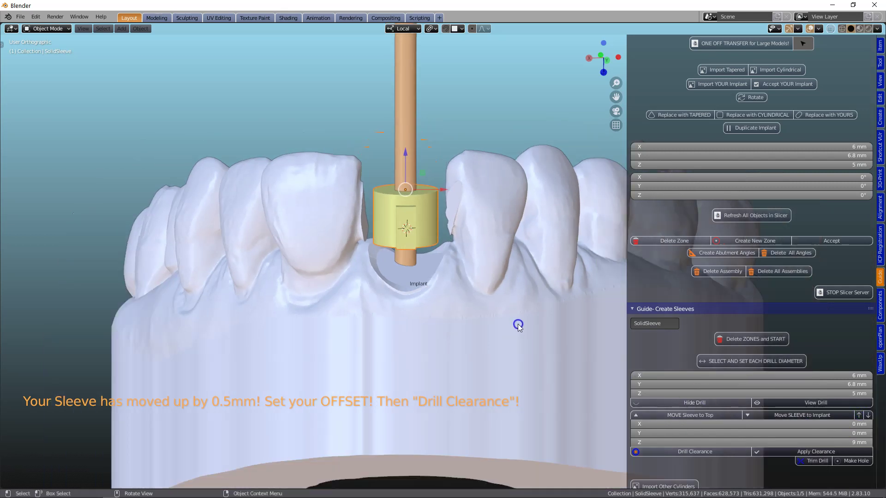
middle_click_drag(517, 326, 536, 361)
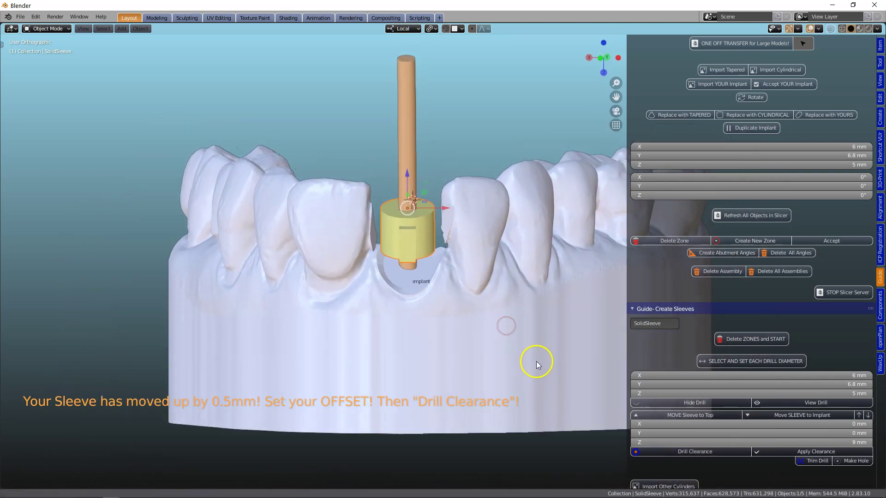
left_click(697, 453)
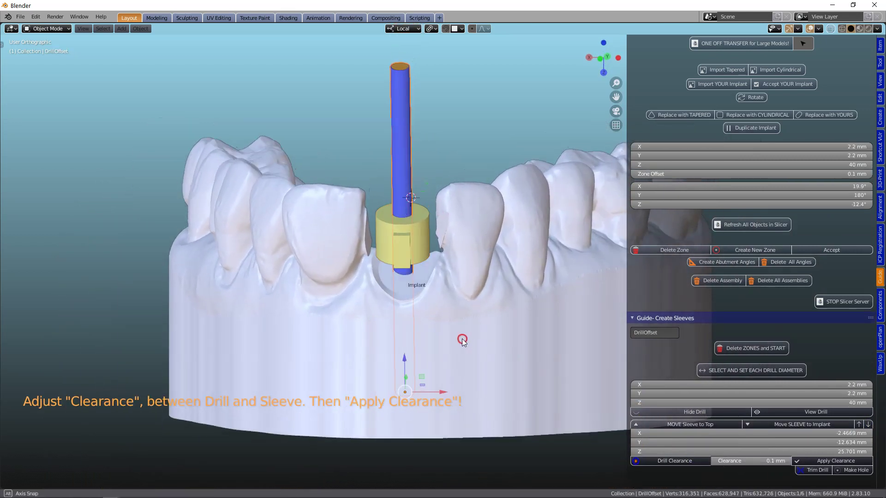
left_click(823, 461)
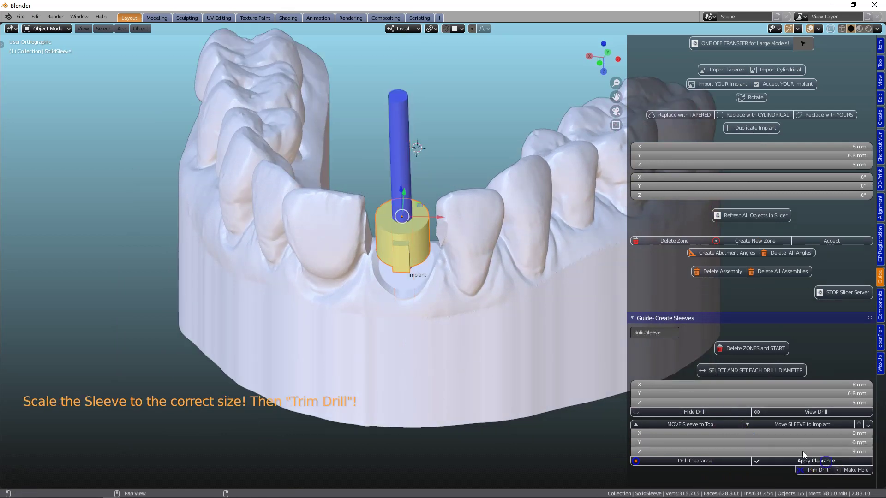
Step: Scale the sleeve along its local Y axis to about 11.3 mm
middle_click_drag(507, 368, 506, 324)
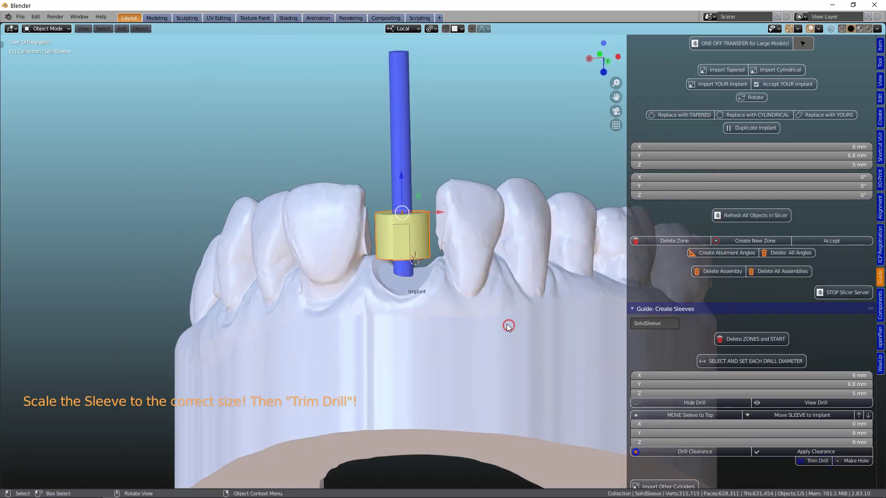
scroll(458, 298, "up", 4)
mouse_move(458, 298)
middle_mouse_down()
mouse_move(465, 272)
mouse_move(457, 291)
middle_mouse_up()
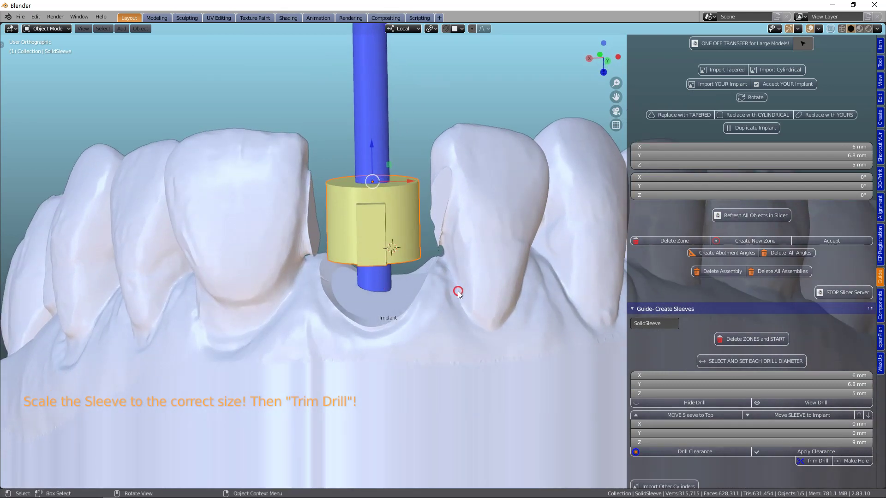
scroll(458, 290, "up", 3)
middle_click_drag(361, 218, 392, 307)
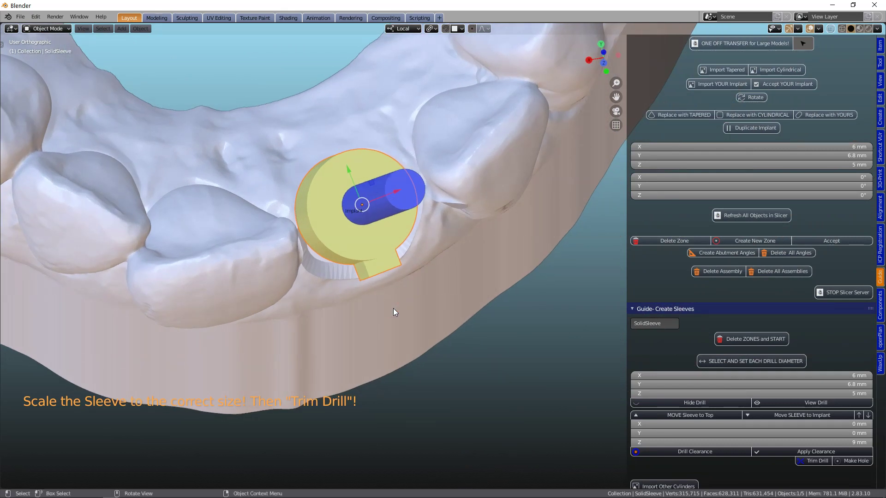
key("s")
key("y")
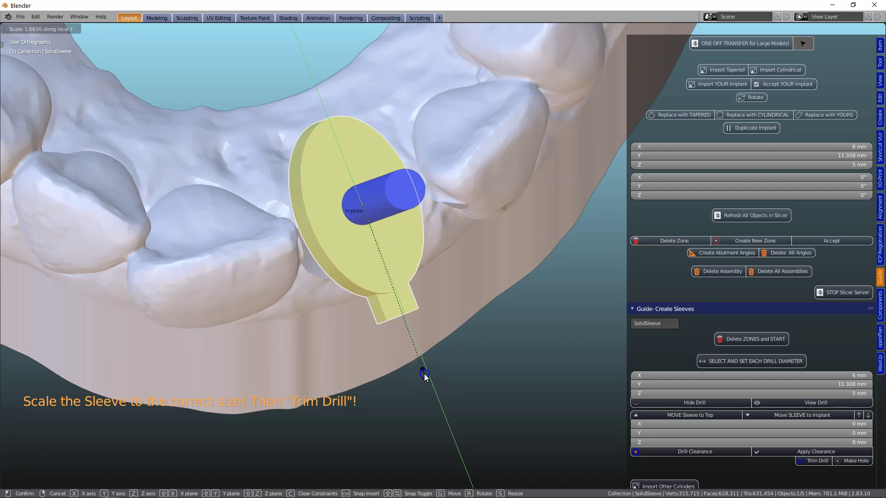
left_click(425, 376)
Step: Trim the drill from the elongated sleeve, make the drill hole through it, and inspect the sleeve from several sides
middle_click_drag(421, 370, 361, 311)
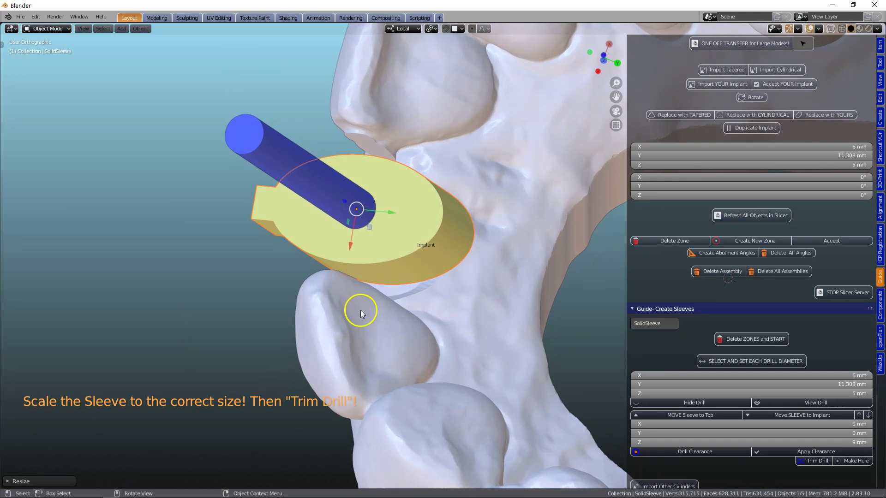
middle_click_drag(418, 267, 529, 286)
left_click(813, 461)
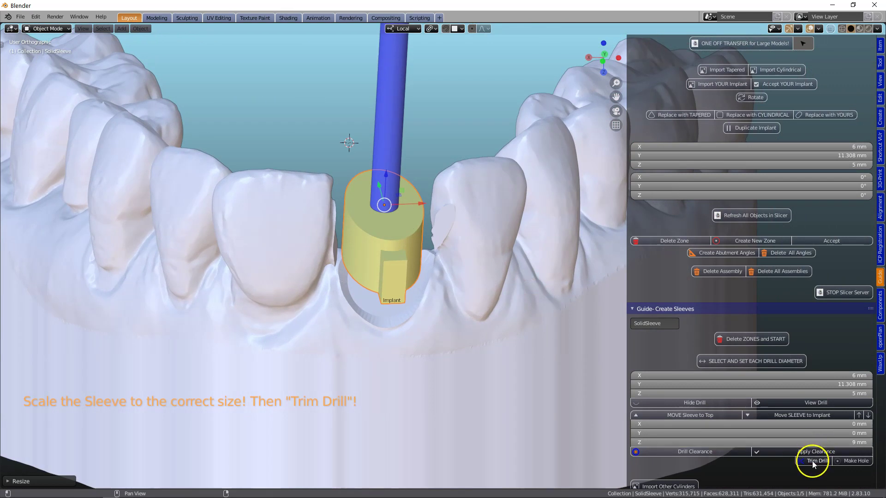
left_click(849, 462)
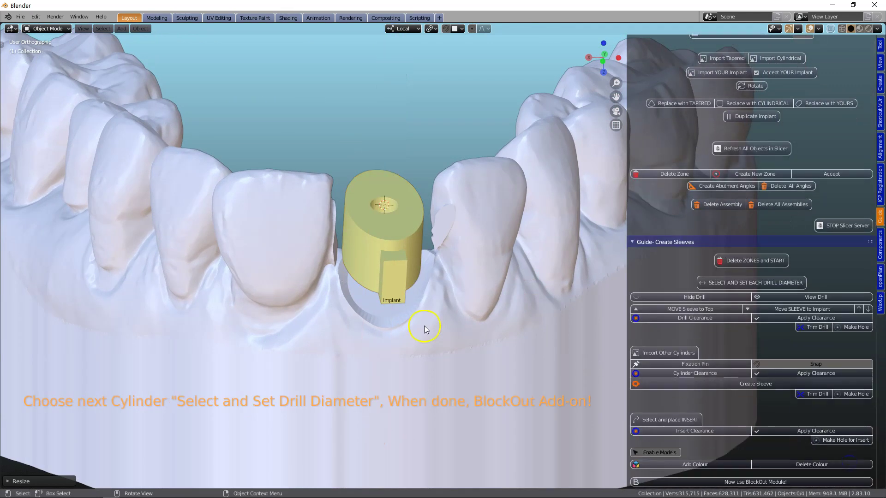
middle_click_drag(425, 326, 379, 314)
scroll(394, 287, "down", 2)
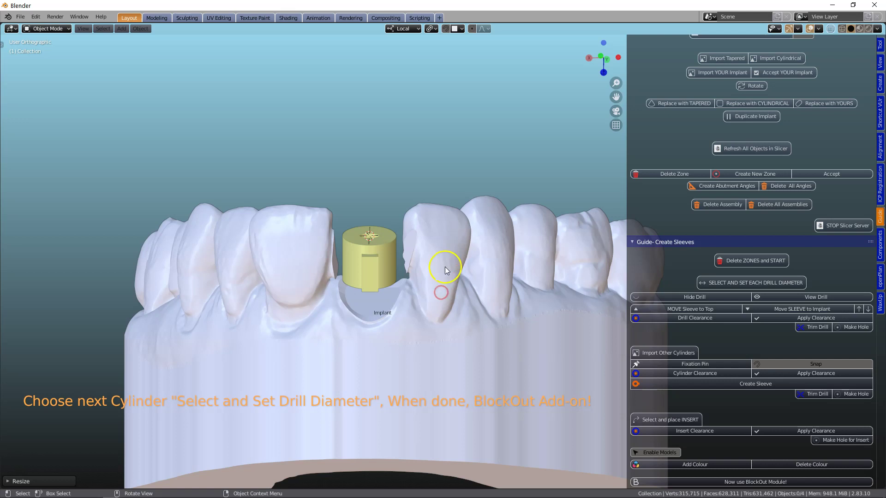
middle_click_drag(445, 270, 423, 289)
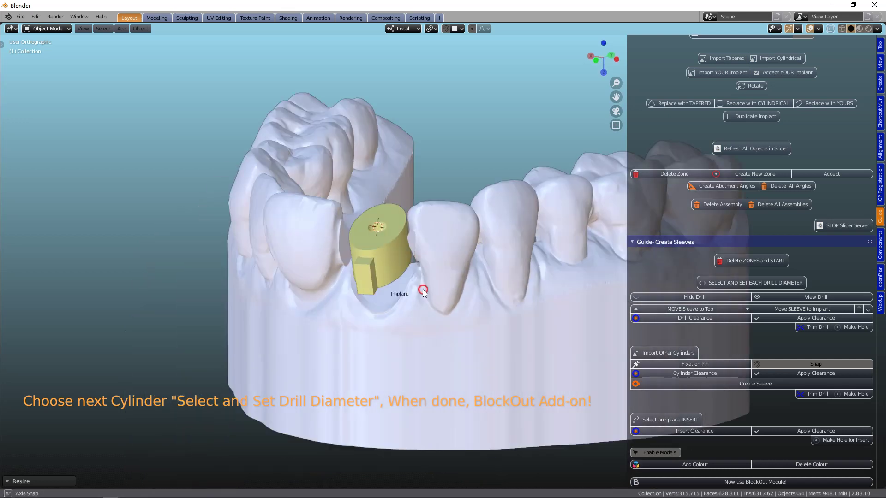
Step: Unhide all objects, then hide the upper and lower jaw models so only the tooth, sleeve and implant are displayed
left_click(467, 255)
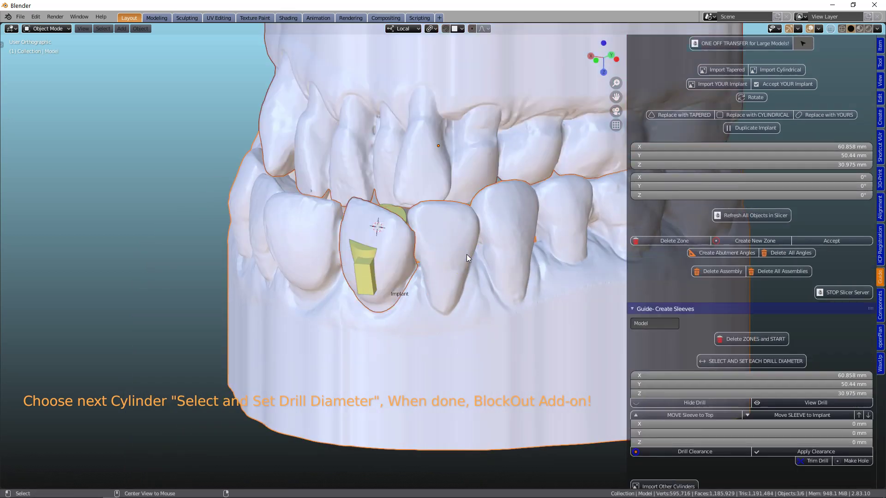
left_click(467, 118)
middle_click_drag(477, 117, 415, 206)
key("h")
left_click(506, 298)
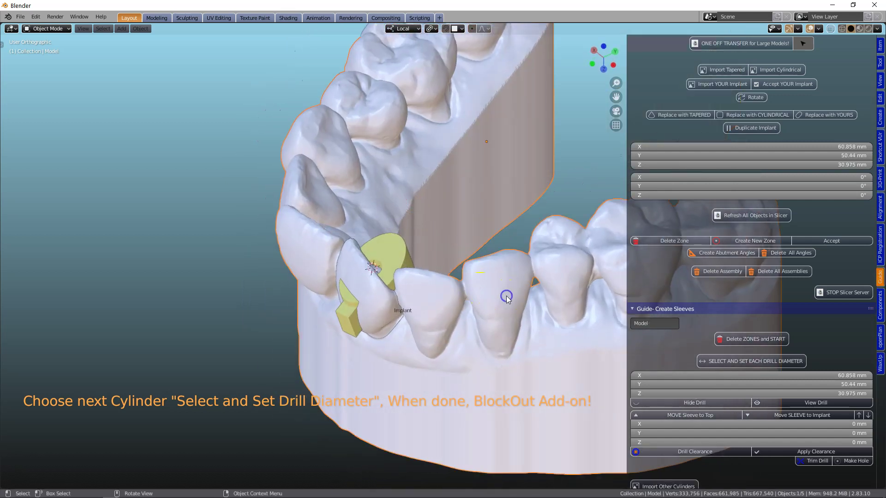
key("h")
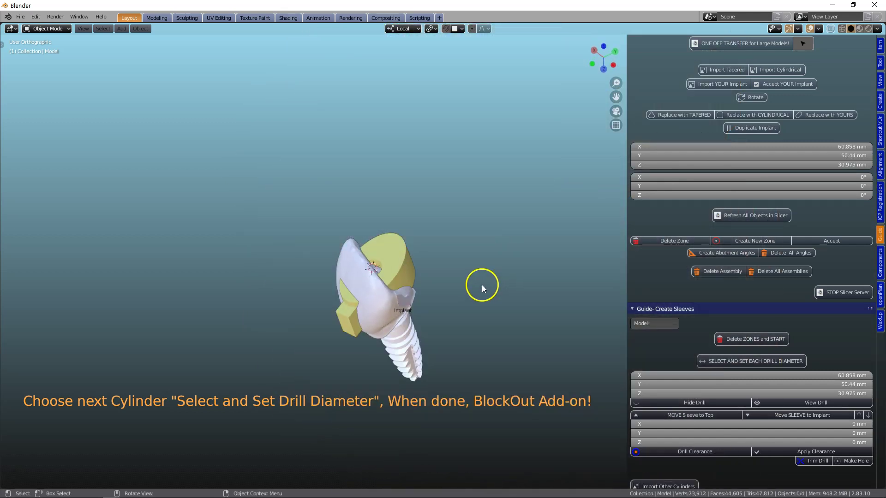
Step: Select the tooth above the implant, open its closed mesh with the WaxUp module's pontic design tools, and inspect the underside
middle_click_drag(482, 286, 419, 255)
middle_click_drag(509, 342, 351, 236, "shift")
scroll(348, 244, "up", 2)
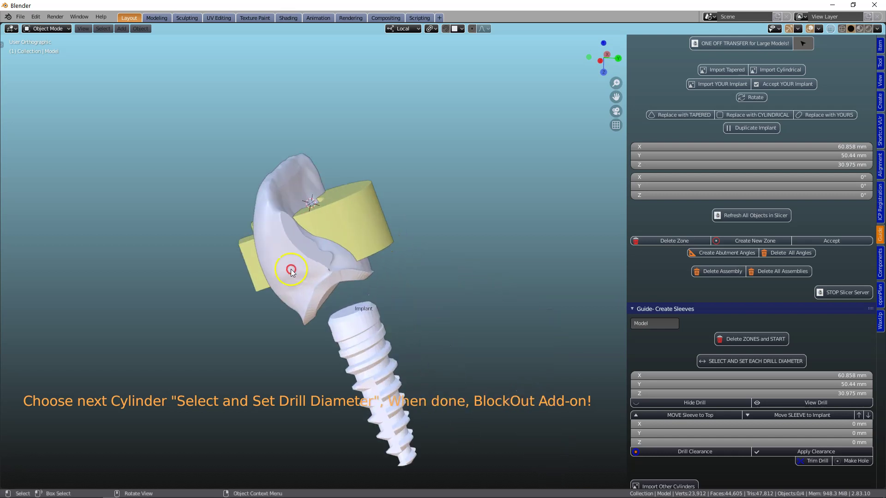
left_click(289, 271)
middle_click_drag(288, 270, 210, 282)
scroll(283, 291, "up", 3)
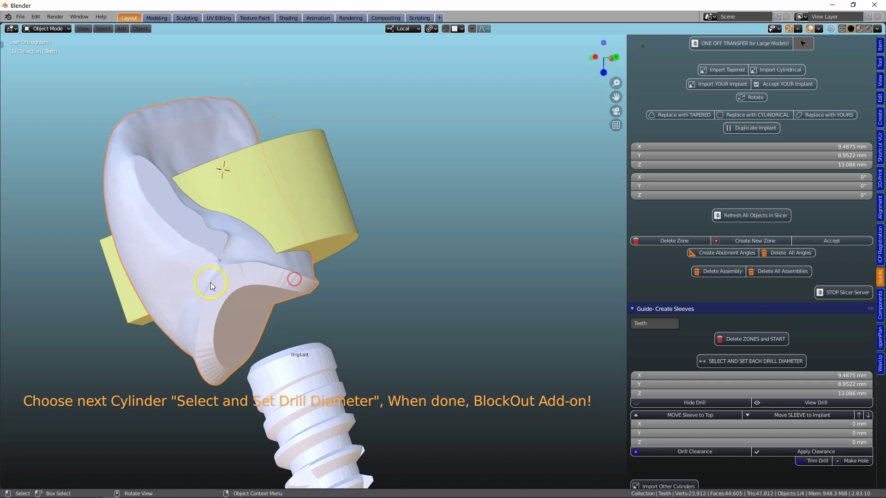
middle_click_drag(259, 303, 454, 310)
scroll(786, 311, "down", 1)
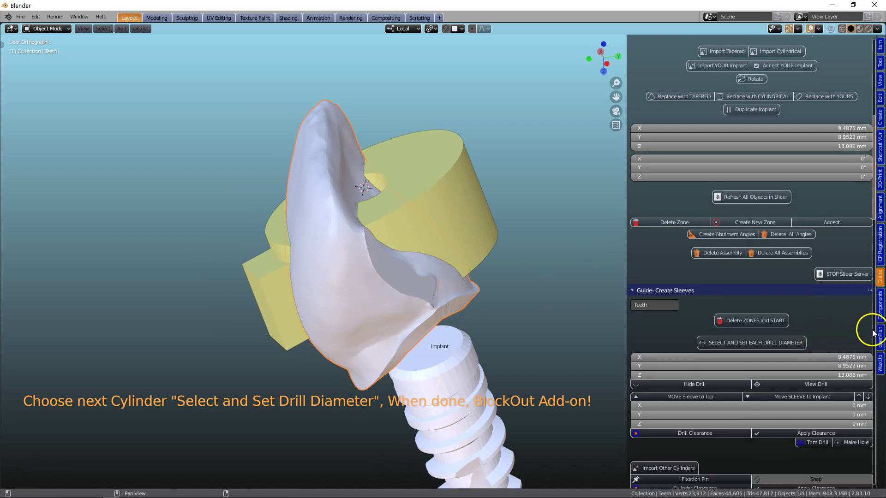
left_click(873, 359)
scroll(819, 311, "down", 15)
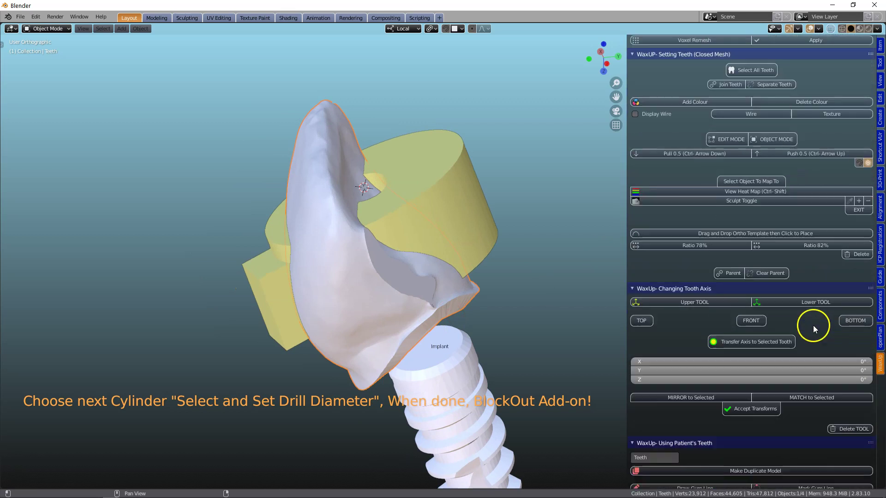
scroll(813, 325, "down", 10)
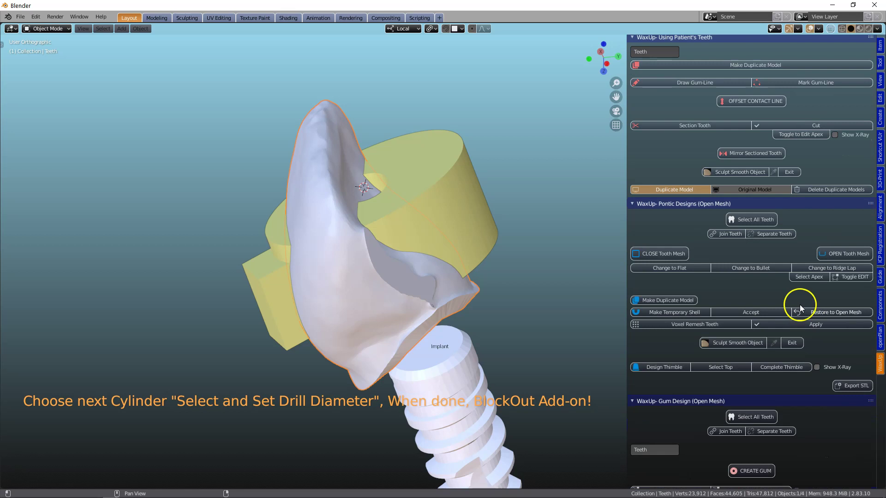
left_click(836, 253)
middle_click_drag(462, 324, 392, 239)
scroll(430, 323, "up", 4)
scroll(467, 353, "down", 2)
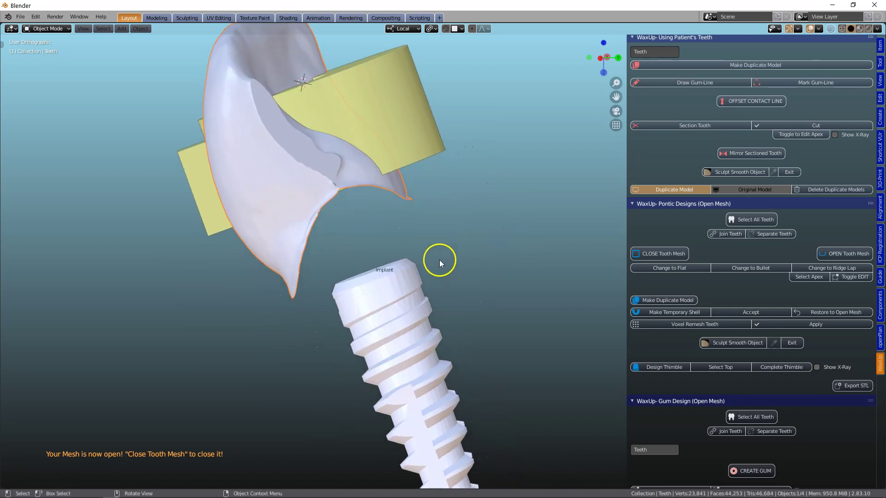
middle_click_drag(469, 298, 401, 329, "shift")
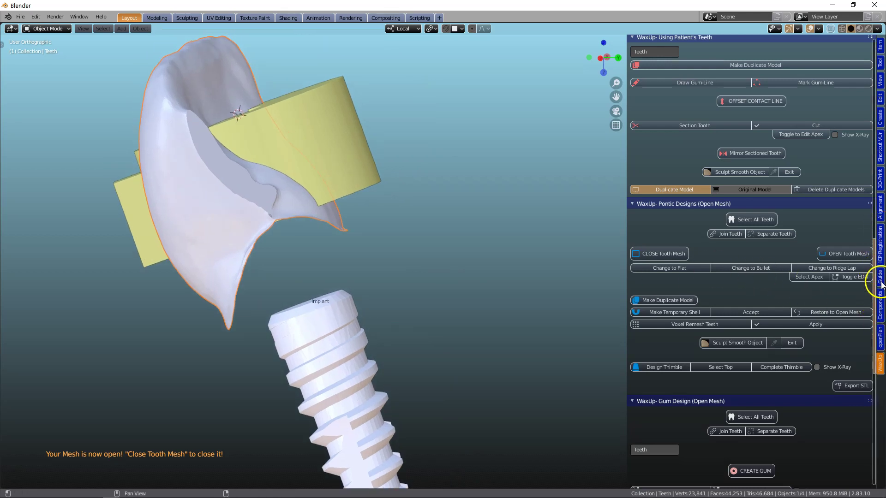
Step: In the Components library, choose the MEDENTIKA Abutment Library, Medentika N - Series (Straumann Tissue Level), with the CONNECTION - RN 4,8 category
left_click(881, 302)
left_click(752, 131)
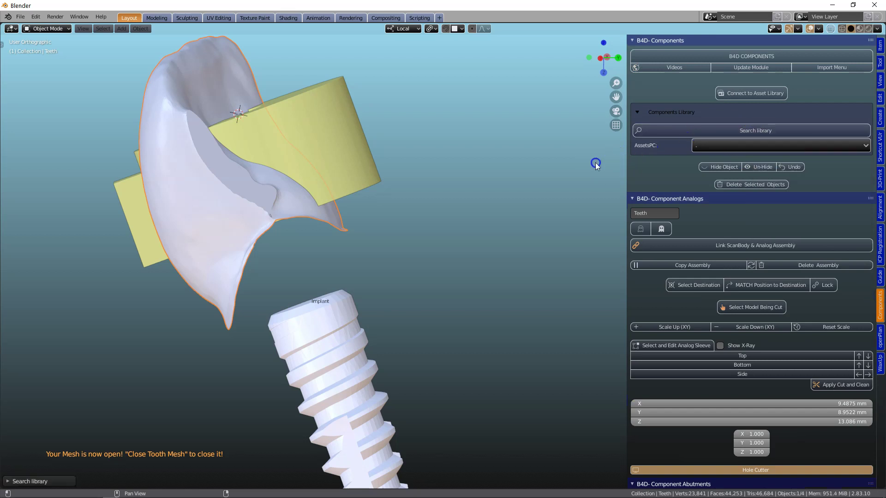
left_click(721, 147)
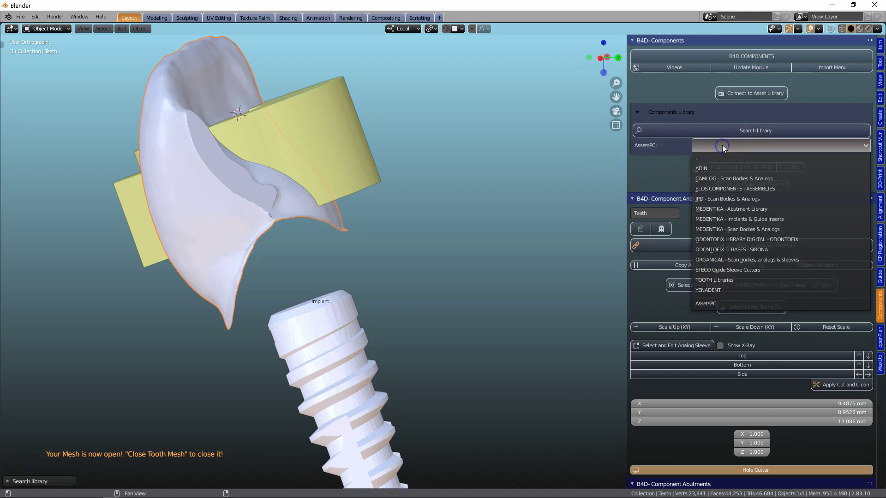
left_click(779, 211)
left_click(796, 159)
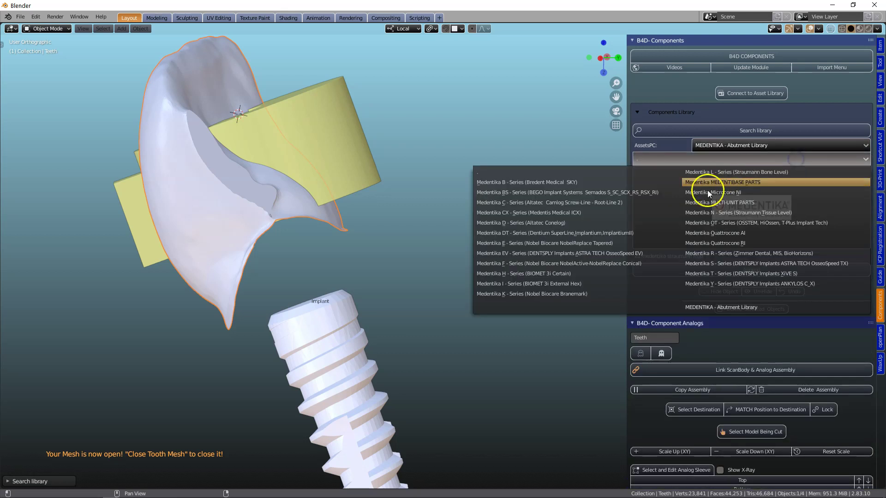
left_click(727, 212)
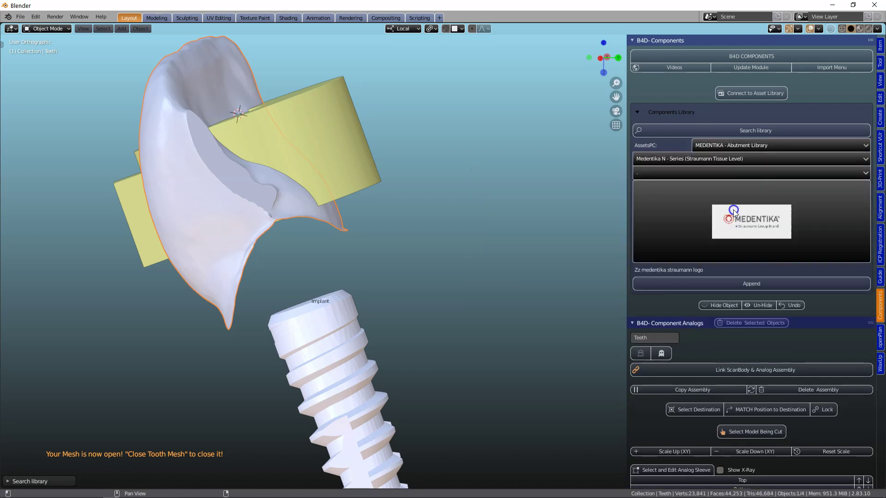
left_click(746, 175)
left_click(701, 220)
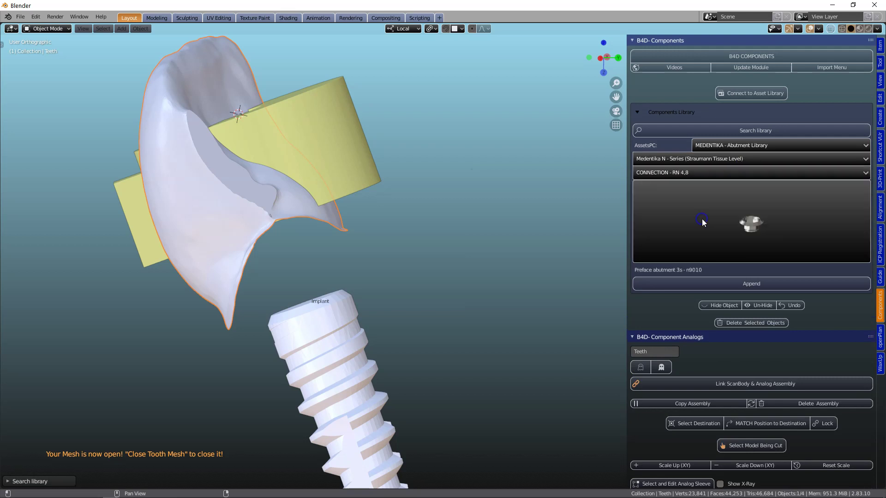
Step: Append the Tibase 2 gen 3,5mm - n1010 component to the scene
left_click(783, 218)
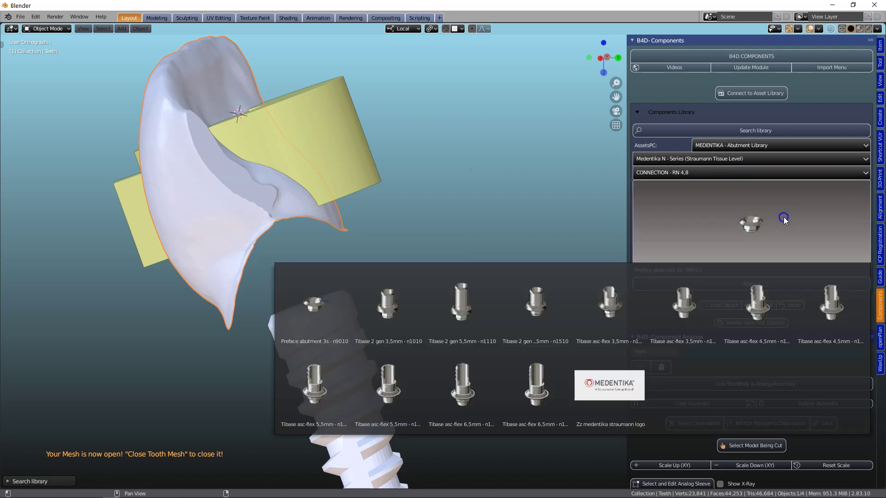
left_click(401, 303)
left_click(737, 284)
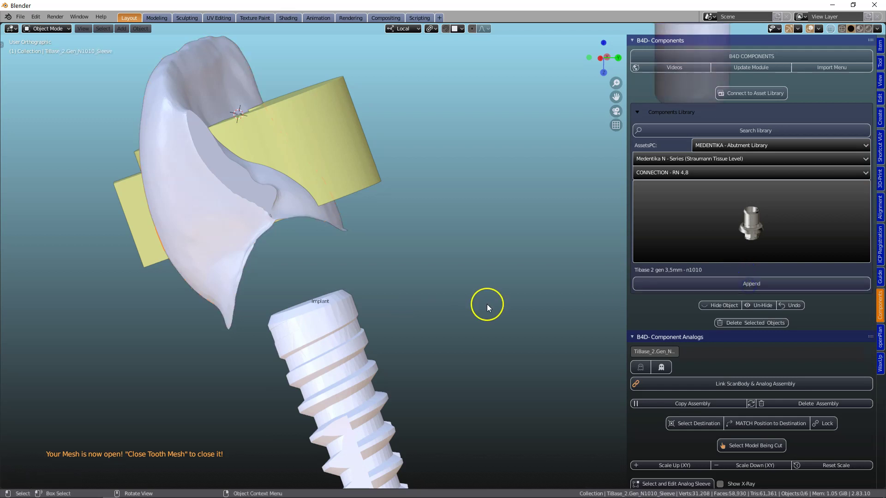
Step: Link the titanium base's parts as an abutment assembly, with the sleeve selected as the parent component
scroll(489, 307, "down", 5)
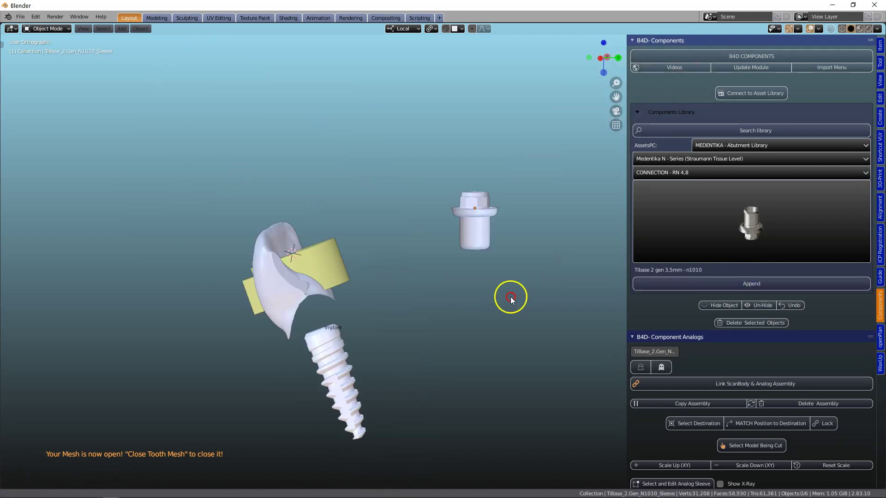
left_click(442, 365)
scroll(436, 339, "up", 6)
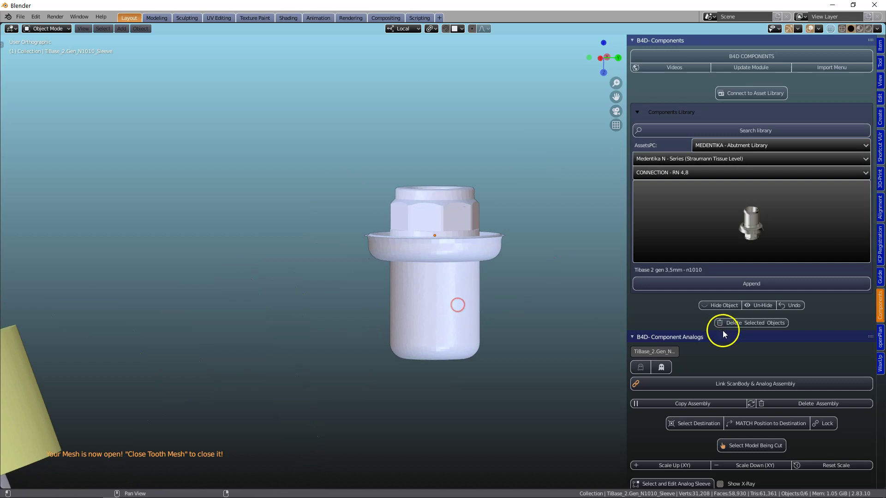
scroll(732, 339, "down", 5)
scroll(732, 339, "down", 9)
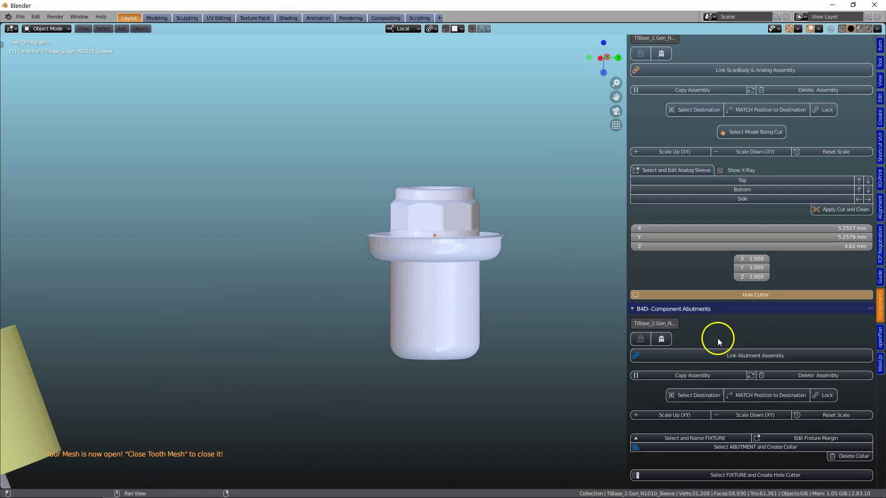
left_click(635, 341)
left_click(391, 354)
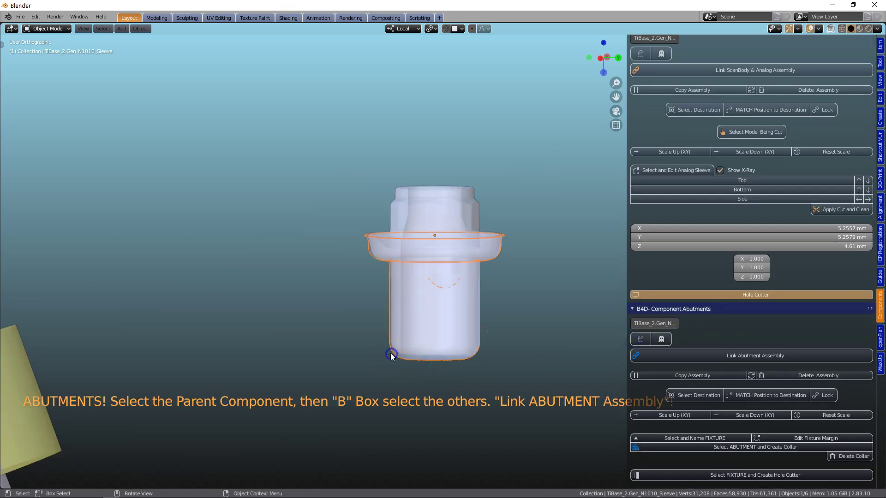
key("b")
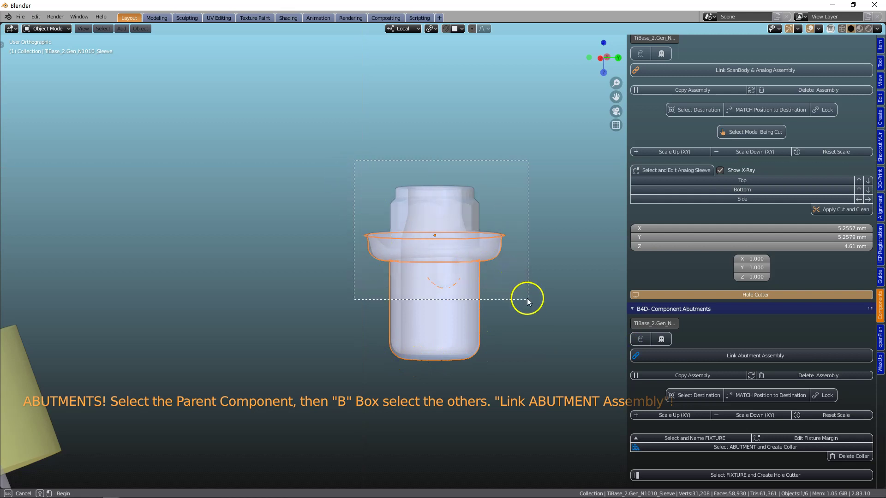
left_click_drag(527, 298, 527, 299)
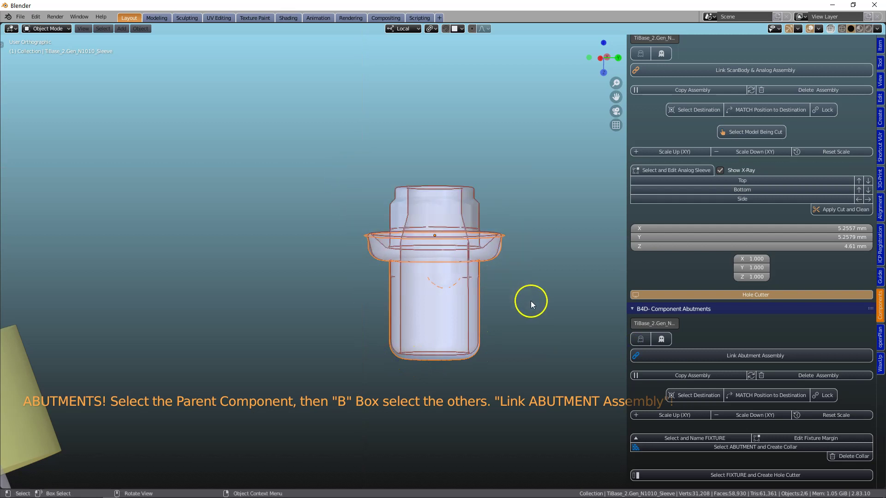
left_click(749, 357)
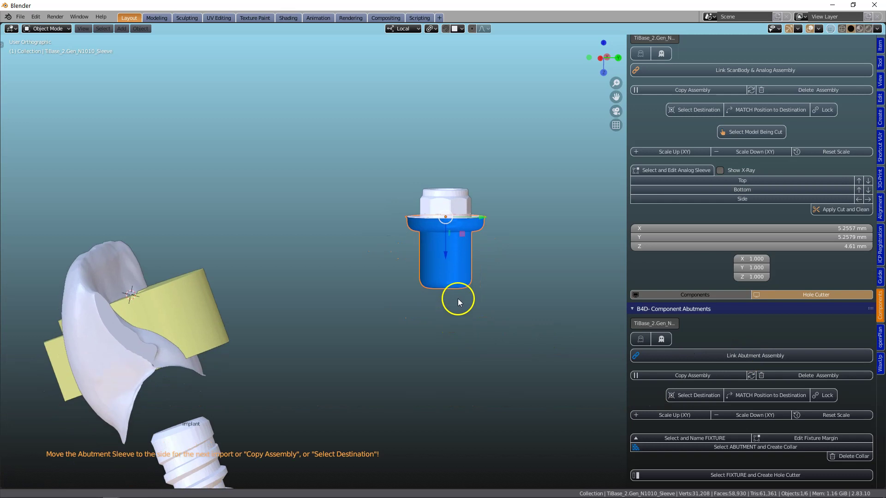
Step: Set the implant as the destination and match the titanium base assembly's position to it
middle_click_drag(458, 298, 481, 251, "shift")
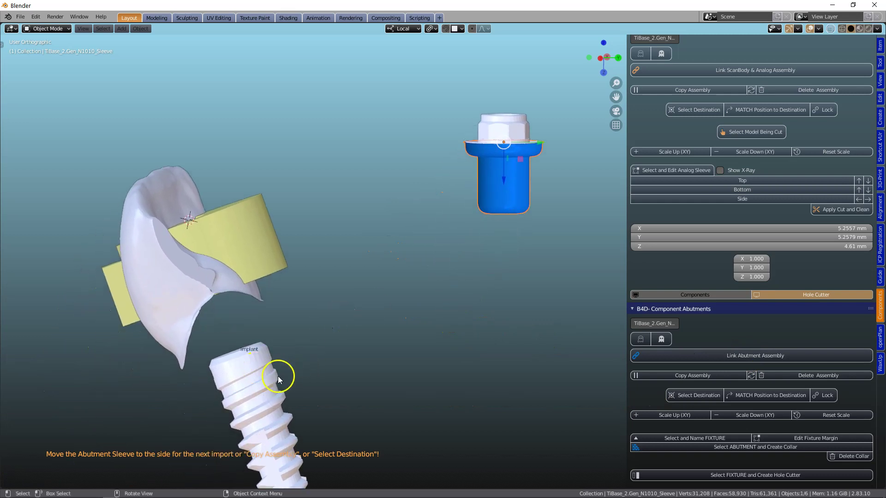
left_click(252, 372)
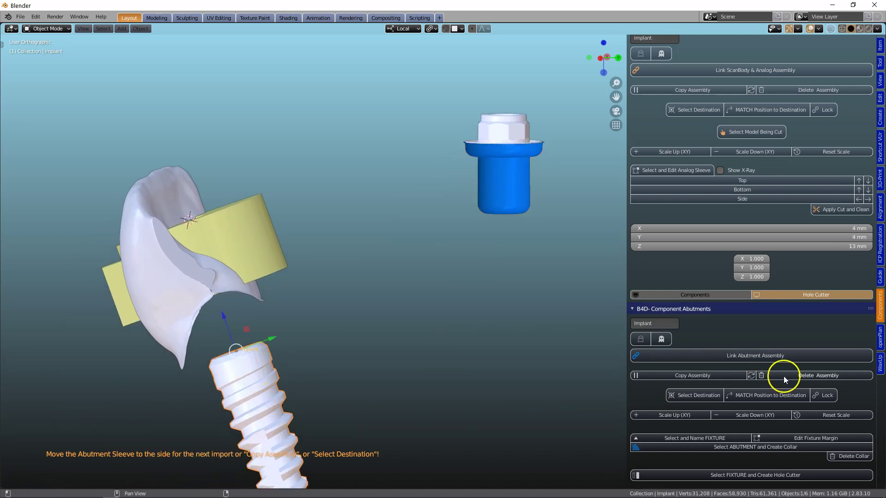
left_click(692, 395)
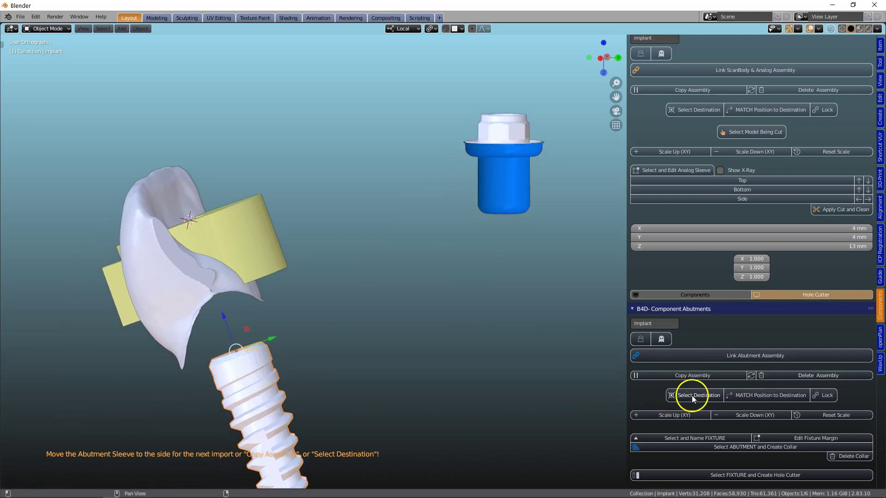
left_click(528, 213)
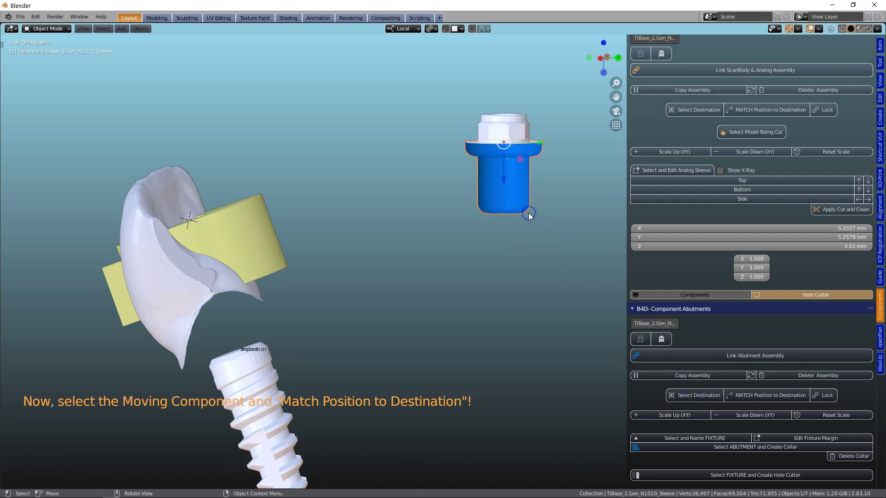
left_click(763, 396)
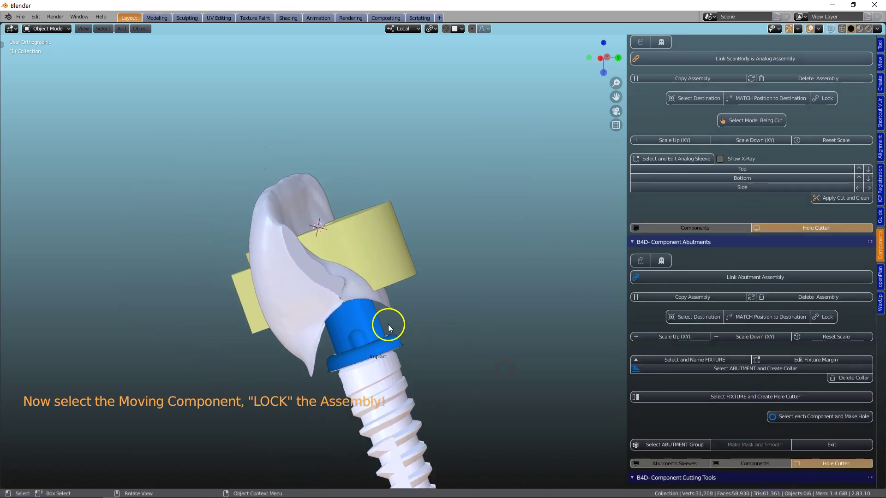
Step: Select the tooth above the titanium base, check its lower margin, and name it as the fixture
mouse_move(389, 325)
middle_mouse_down()
mouse_move(403, 312)
mouse_move(405, 325)
middle_mouse_up()
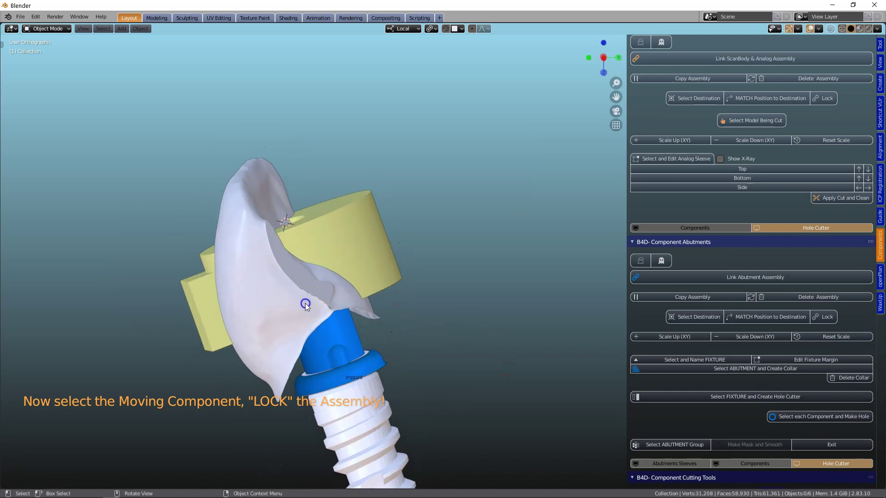
left_click(306, 306)
middle_click_drag(306, 306, 335, 328)
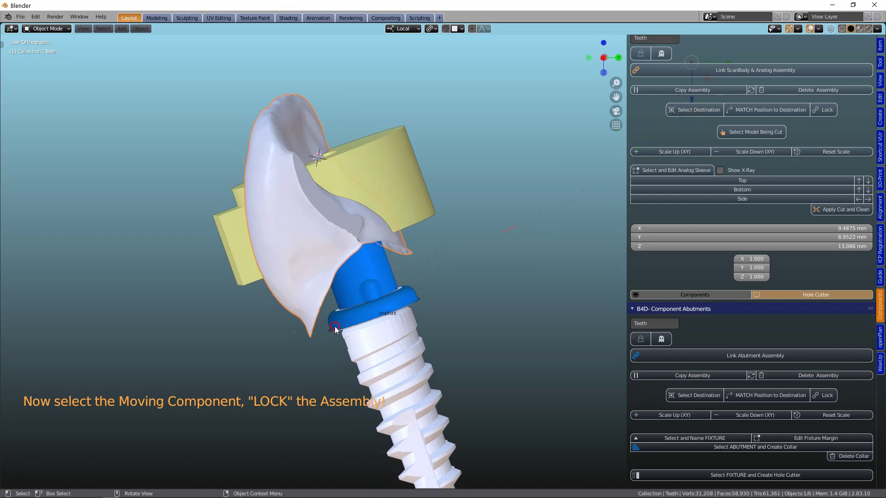
scroll(335, 328, "up", 5)
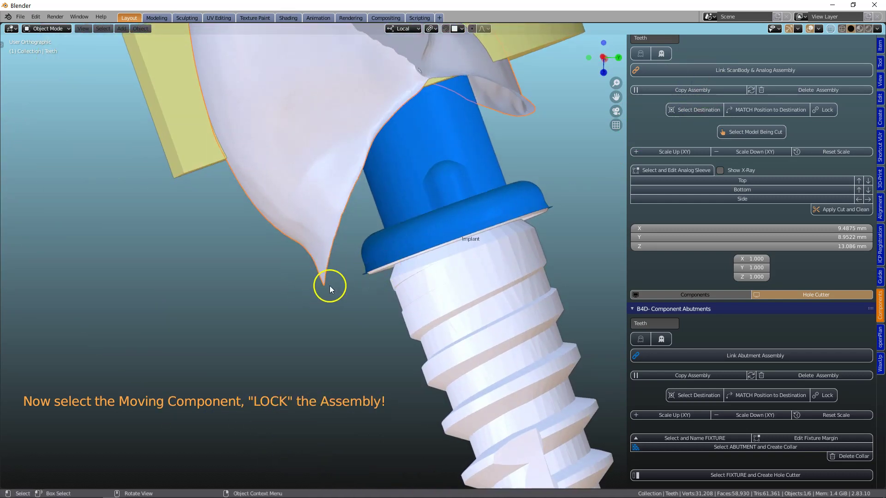
middle_click_drag(333, 283, 337, 284)
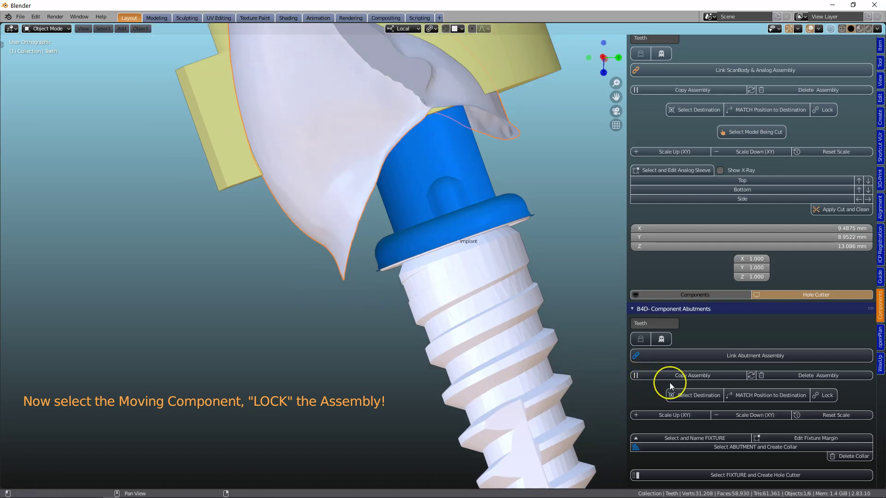
scroll(659, 386, "down", 2)
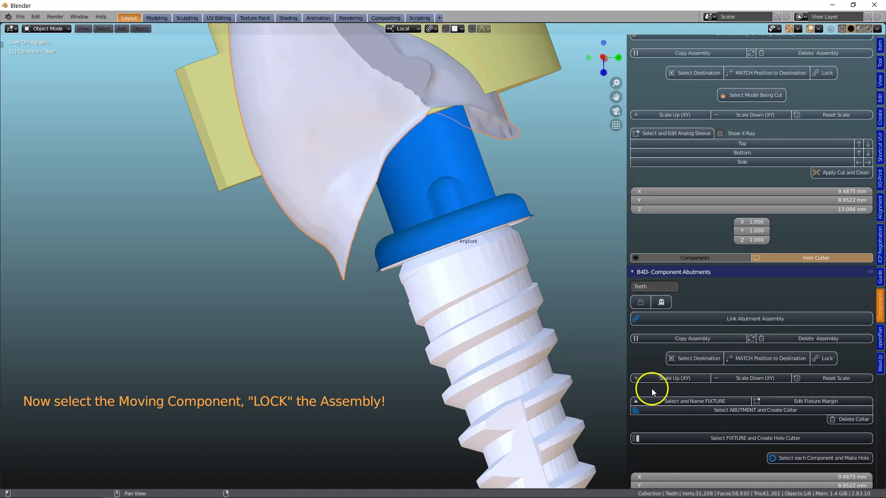
middle_click_drag(499, 306, 322, 166)
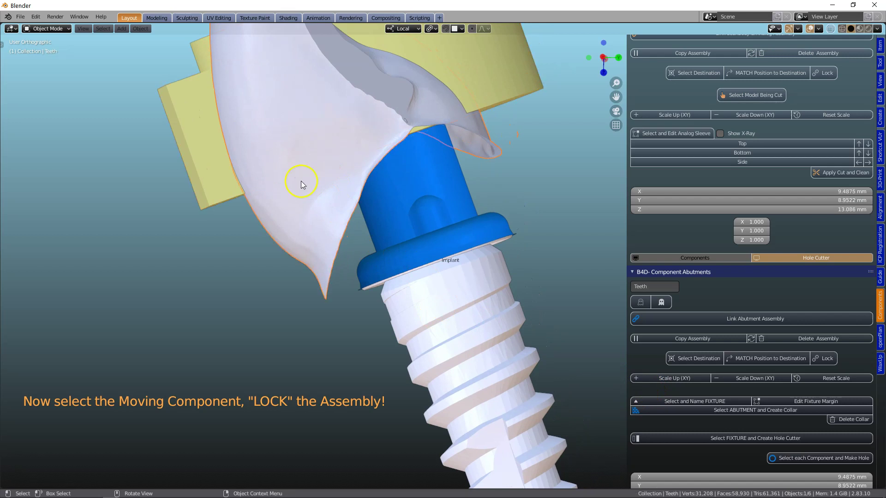
left_click(687, 401)
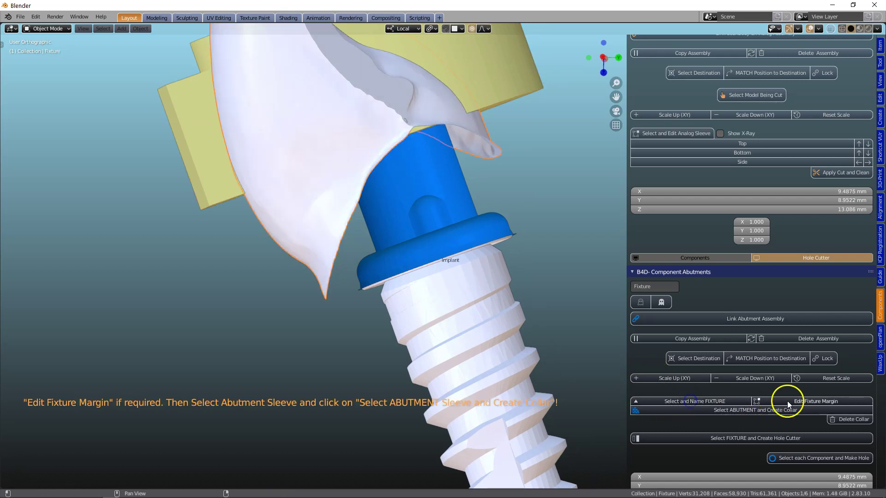
Step: Edit the fixture margin by pulling its pointed lower tip up toward the tooth with smooth proportional editing, and return to Object Mode
left_click(795, 403)
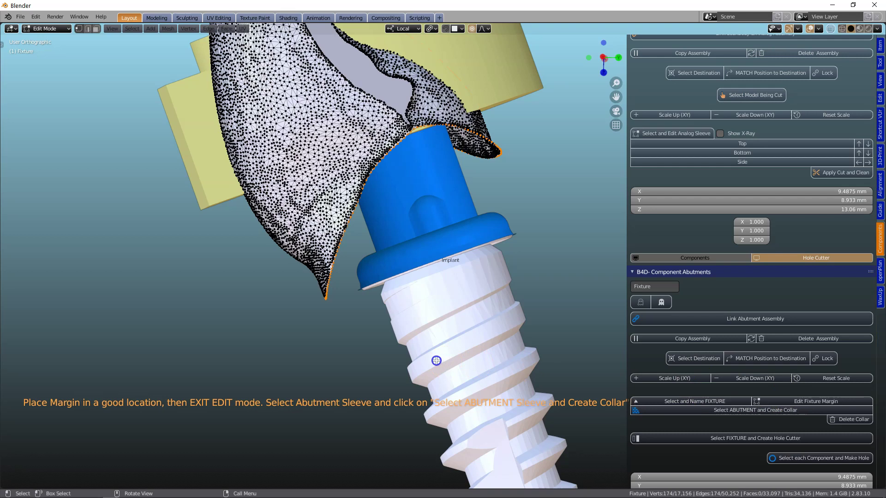
middle_click_drag(383, 342, 386, 343)
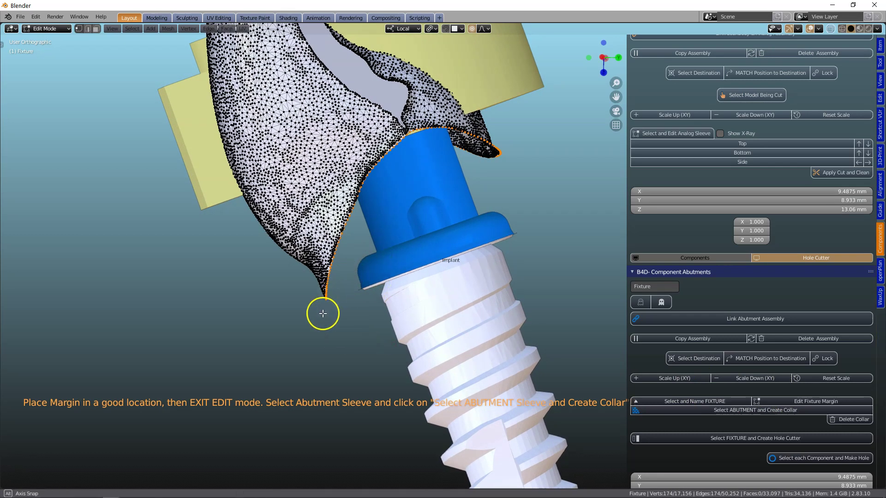
middle_click_drag(322, 314, 345, 302)
left_click(346, 295)
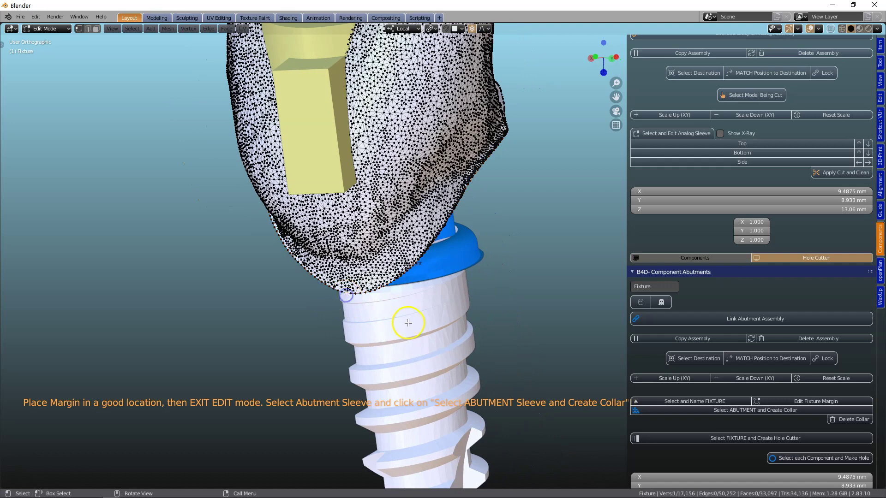
middle_click_drag(406, 317, 333, 320)
key("g")
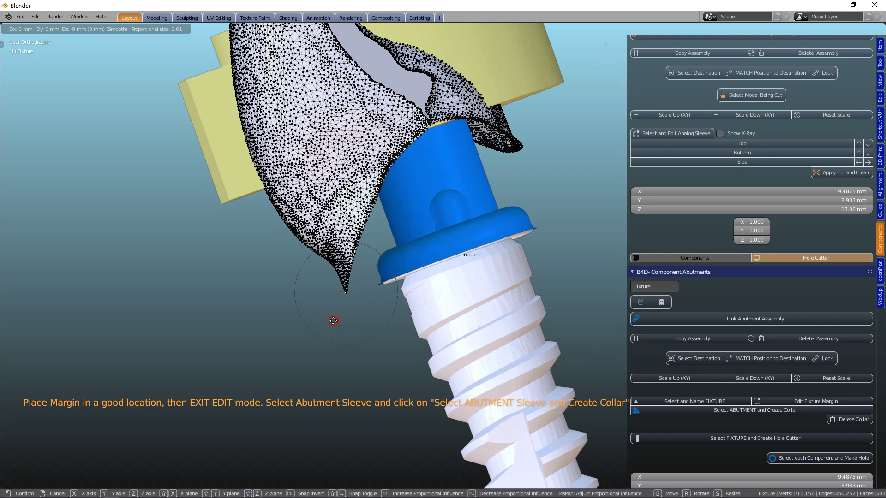
scroll(332, 316, "up", 10)
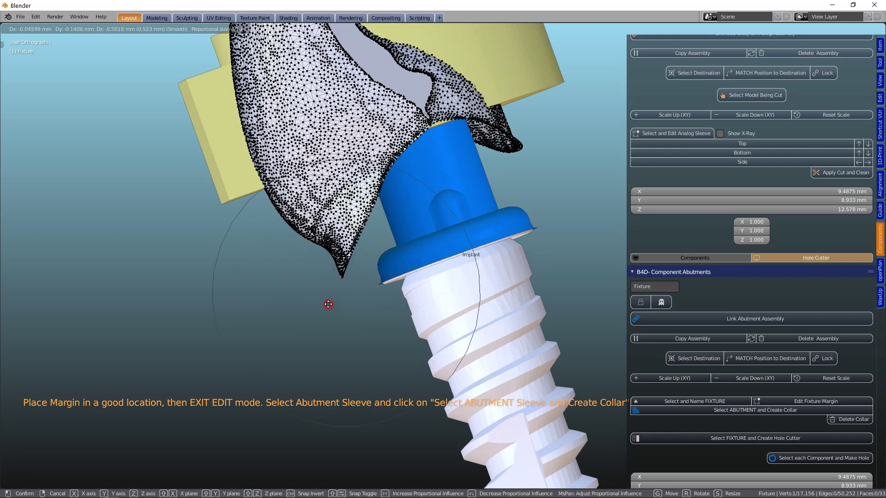
scroll(327, 300, "up", 2)
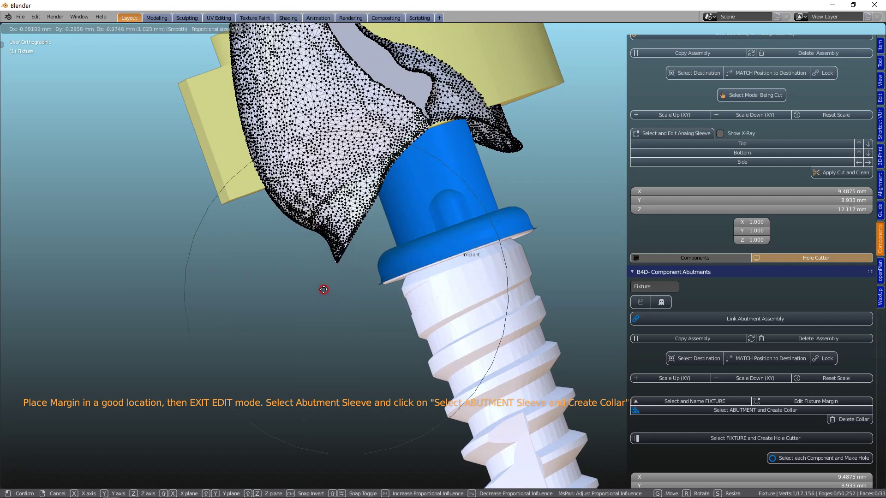
left_click(324, 294)
left_click(356, 295)
key("Tab")
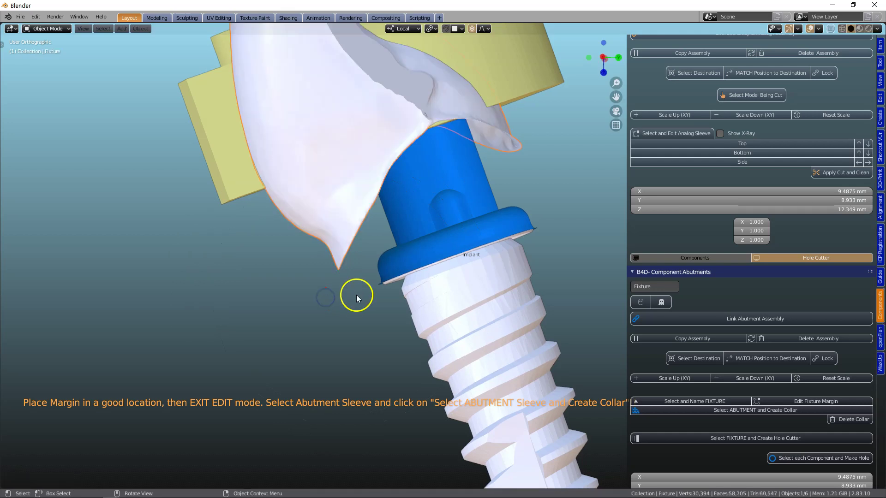
Step: Select the titanium base sleeve and create the abutment collar connecting it to the tooth margin
middle_click_drag(357, 295, 382, 266)
left_click(405, 235)
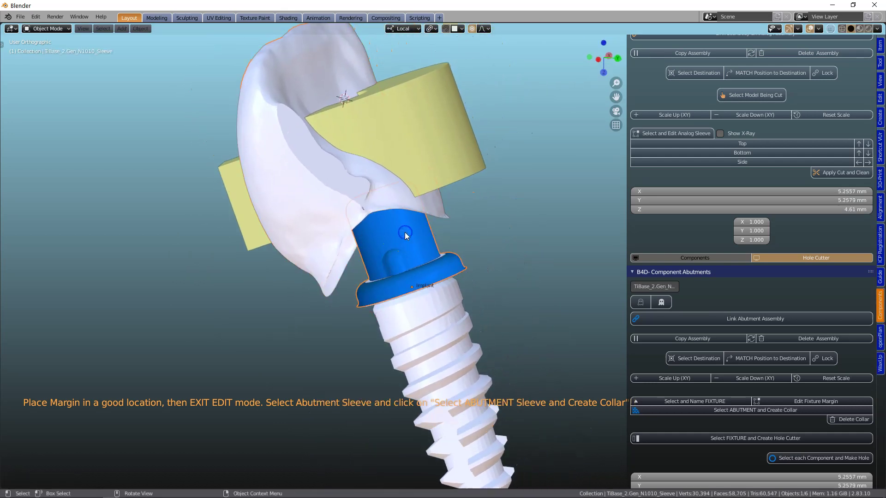
scroll(726, 394, "down", 3)
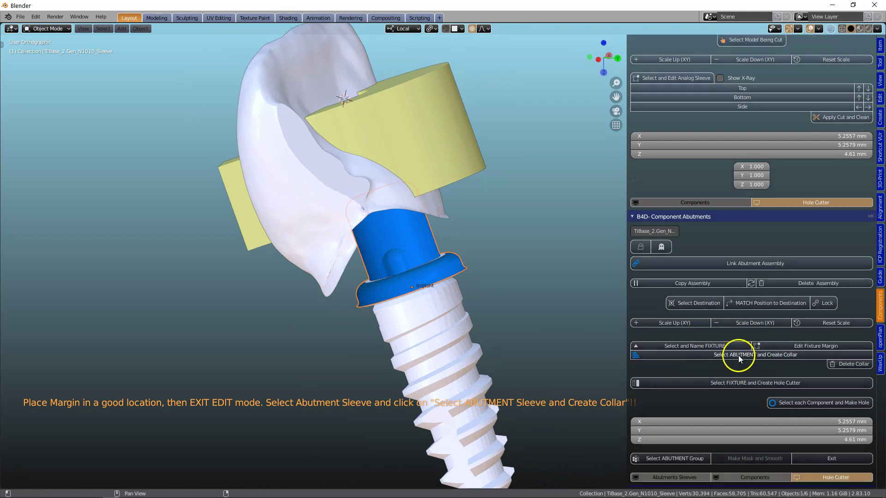
left_click(760, 358)
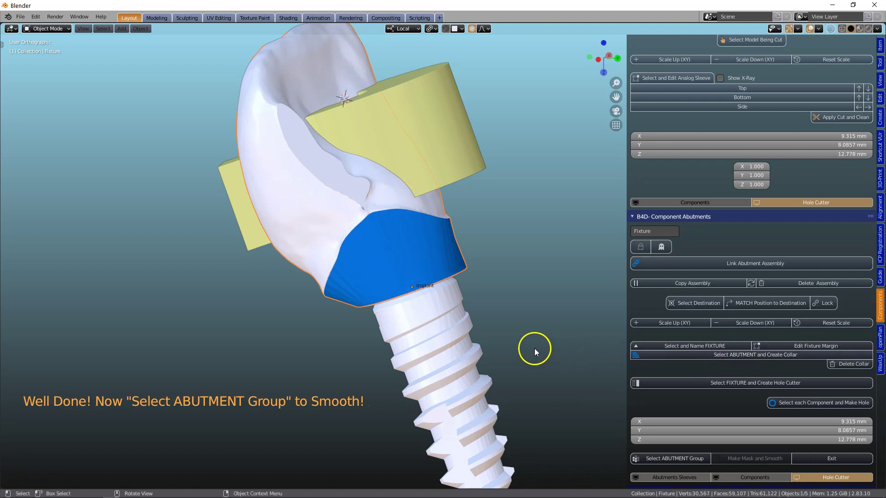
Step: Select the abutment group to join the collar with the fixture, and activate Make Mask and Smooth
middle_click_drag(534, 348, 506, 419)
scroll(843, 384, "down", 8)
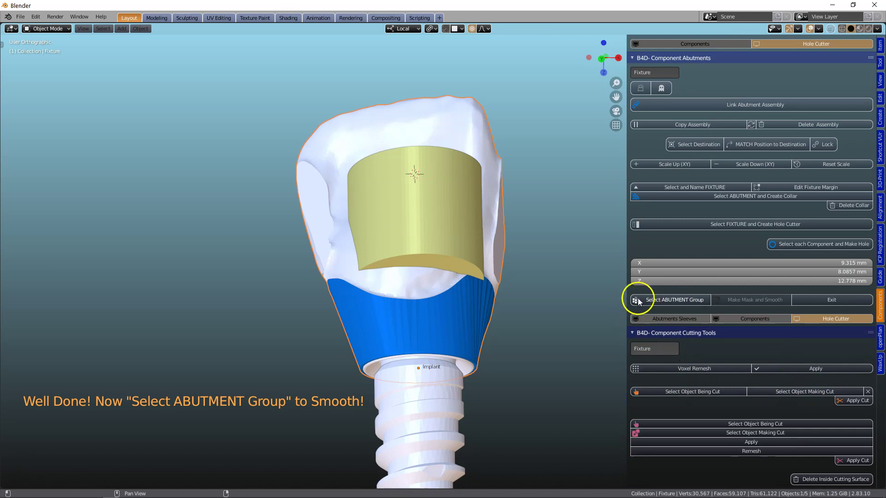
left_click(659, 299)
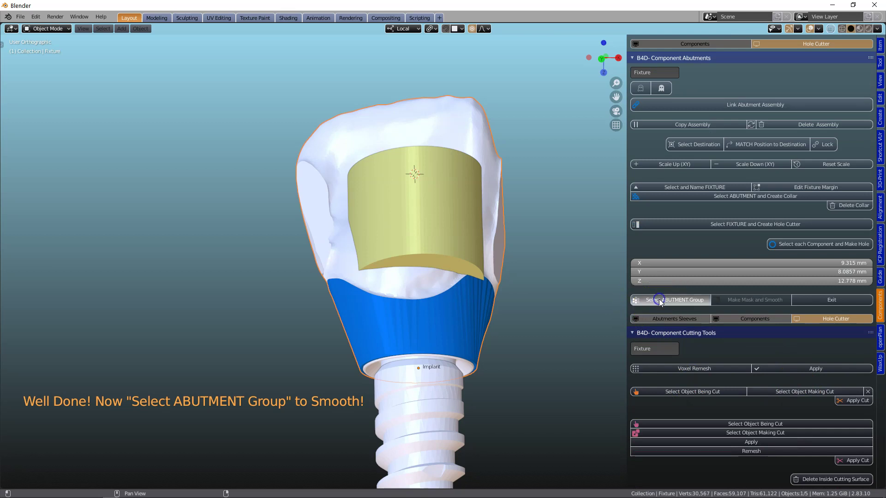
middle_click_drag(511, 333, 447, 322)
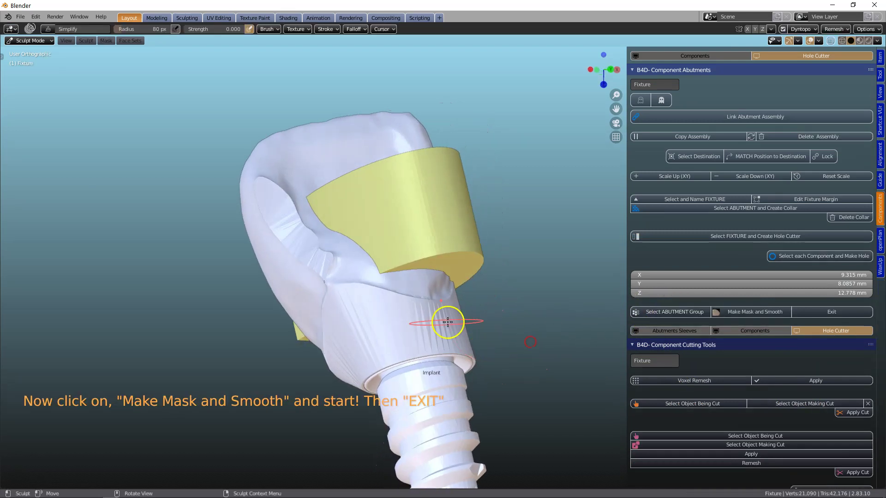
scroll(436, 320, "up", 1)
left_click(748, 314)
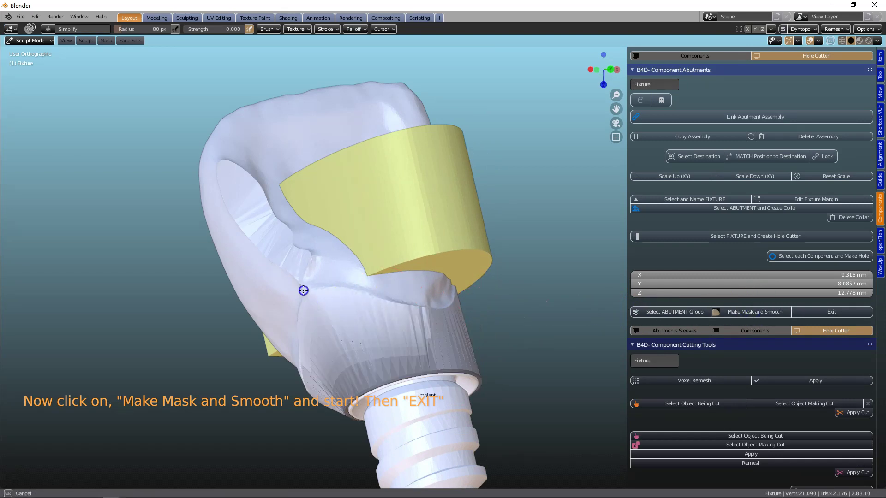
Step: Smooth the transition between the crown and its collar all around, and exit smoothing
left_click_drag(372, 308, 386, 331)
left_click(350, 372)
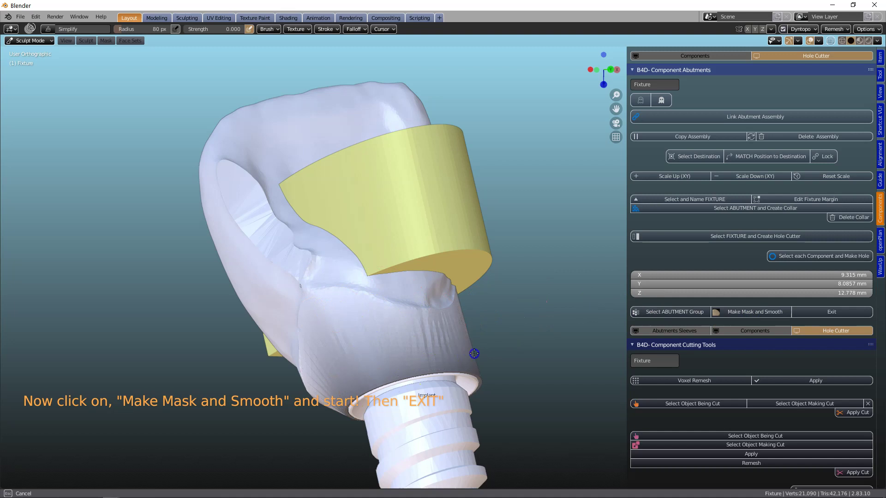
left_click_drag(433, 302, 406, 311)
middle_click_drag(486, 320, 367, 347)
left_click_drag(525, 374, 406, 334)
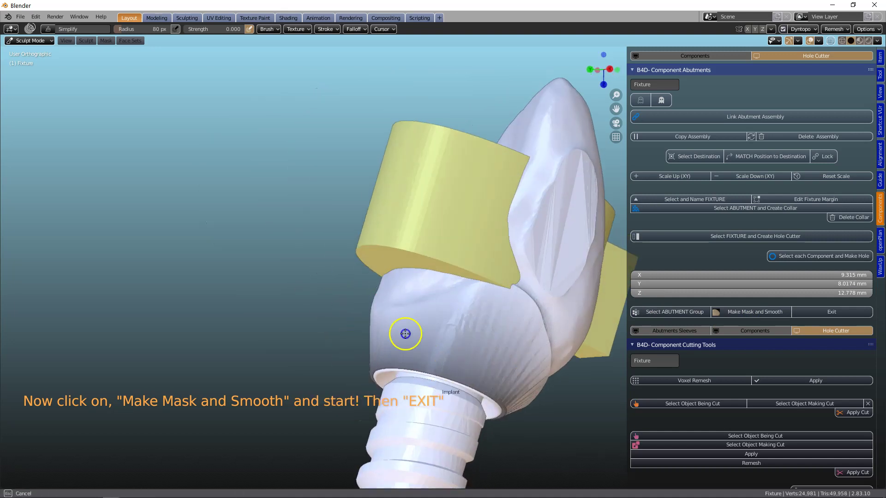
middle_click_drag(493, 355, 302, 274)
mouse_move(340, 352)
middle_mouse_down()
mouse_move(421, 232)
mouse_move(333, 336)
mouse_move(462, 329)
mouse_move(322, 168)
mouse_move(316, 245)
mouse_move(267, 93)
mouse_move(492, 341)
mouse_move(292, 297)
mouse_move(403, 283)
middle_mouse_up()
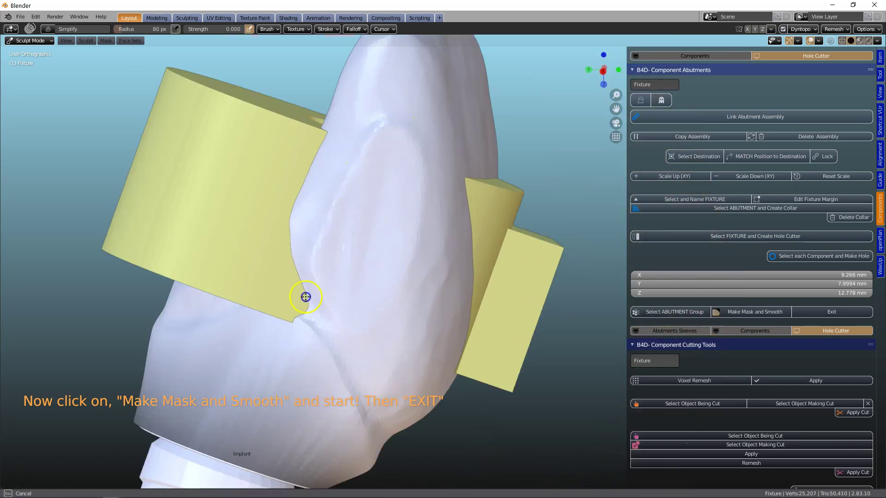
middle_click_drag(372, 444, 366, 362)
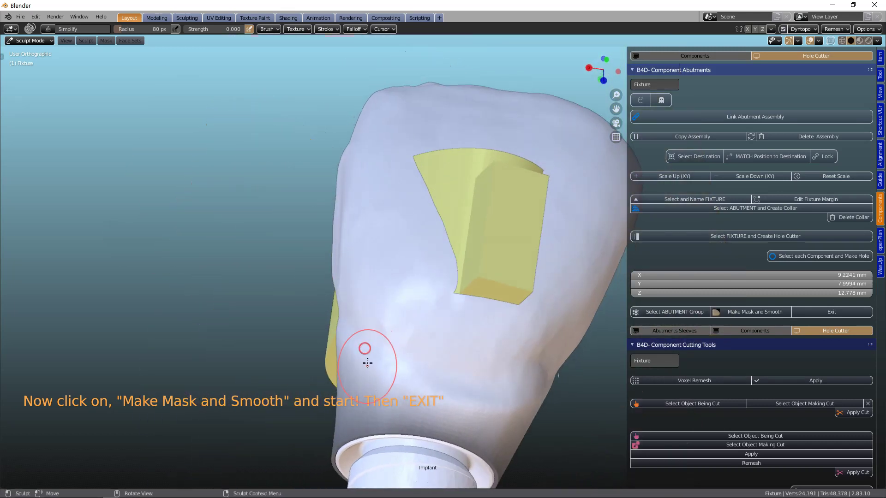
middle_click_drag(495, 368, 449, 278)
middle_click_drag(479, 176, 477, 326)
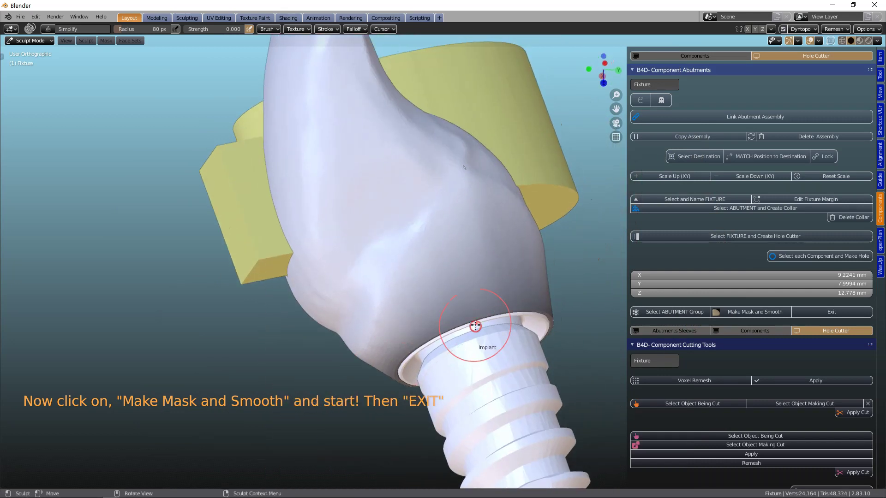
left_click(828, 310)
Step: Inspect the smoothed crown and its mesh in Edit Mode, and return to Object Mode
mouse_move(615, 243)
middle_mouse_down()
mouse_move(455, 192)
mouse_move(384, 213)
middle_mouse_up()
scroll(418, 245, "up", 3)
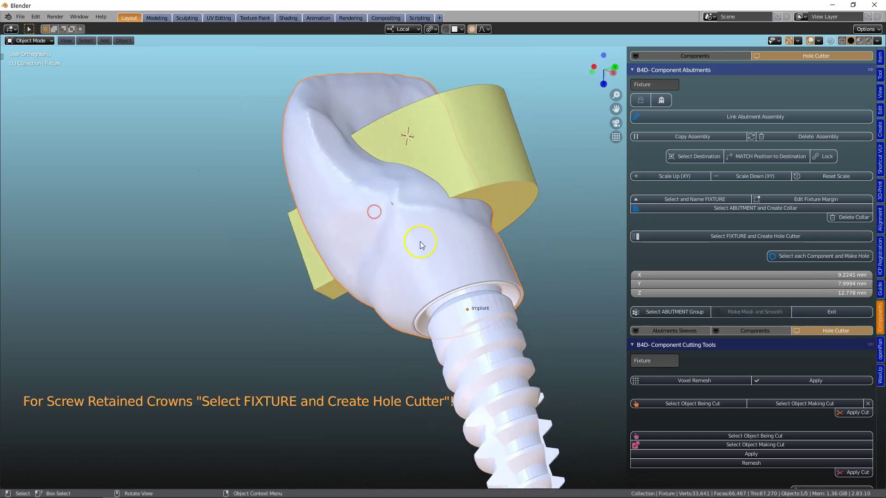
key("Tab")
scroll(422, 237, "up", 2)
mouse_move(423, 236)
middle_mouse_down()
mouse_move(467, 176)
mouse_move(368, 257)
mouse_move(274, 261)
mouse_move(388, 297)
mouse_move(437, 297)
mouse_move(458, 256)
mouse_move(453, 335)
mouse_move(473, 330)
middle_mouse_up()
key("Tab")
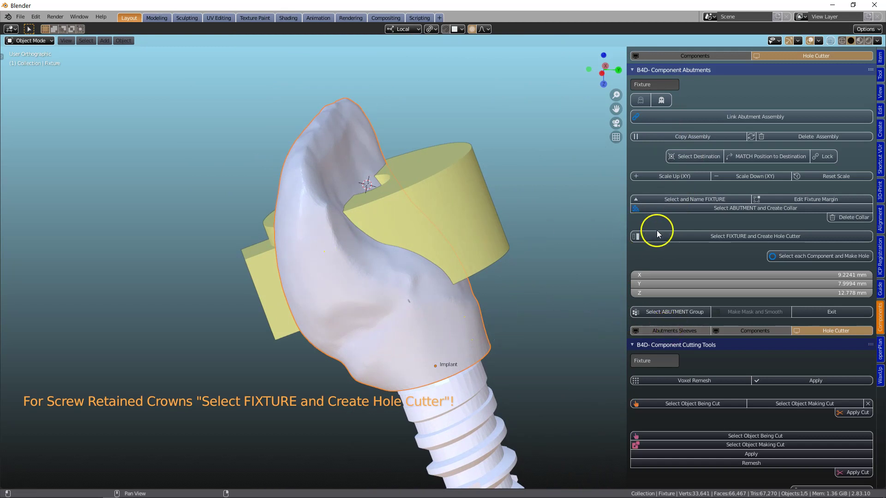
Step: Create a hole cutter from the fixture and cut the screw access hole through the crown with it
left_click(721, 237)
middle_click_drag(522, 226, 261, 197)
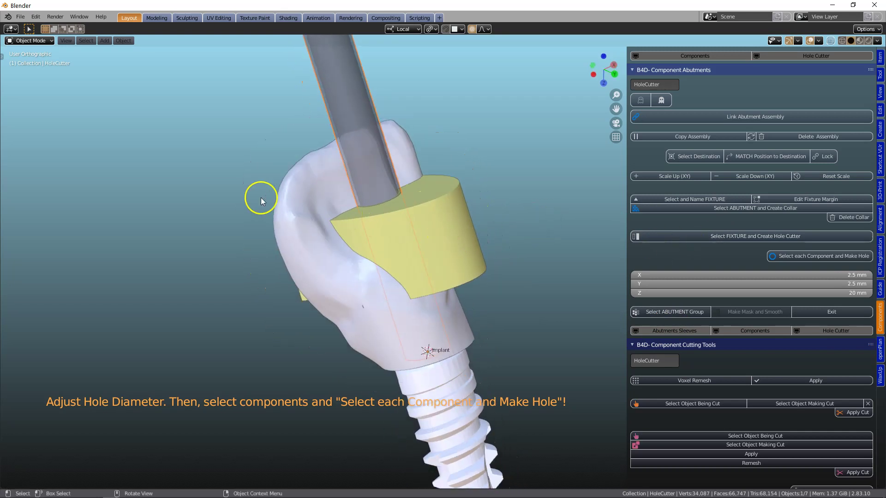
left_click(292, 196)
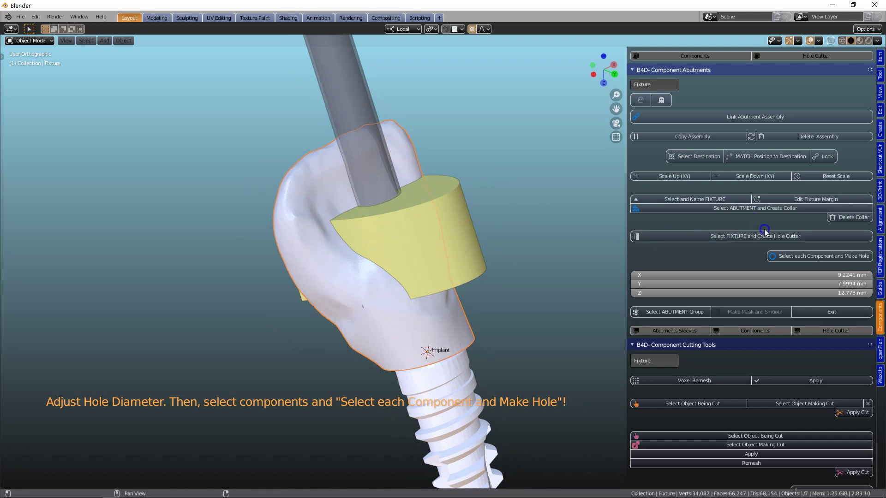
left_click(408, 168)
mouse_move(406, 168)
middle_mouse_down()
mouse_move(423, 250)
mouse_move(524, 217)
mouse_move(539, 197)
mouse_move(441, 134)
mouse_move(340, 174)
mouse_move(370, 200)
mouse_move(412, 174)
middle_mouse_up()
Step: Hide the guide sleeve, examine the crown's underside around the implant and titanium base, and reveal all hidden objects
left_click(462, 226)
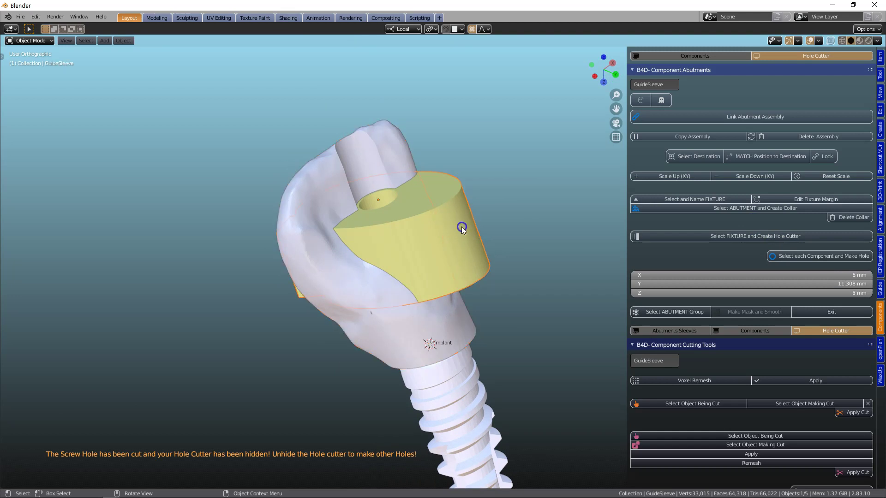
key("h")
middle_click_drag(423, 232, 452, 146)
scroll(453, 315, "up", 4)
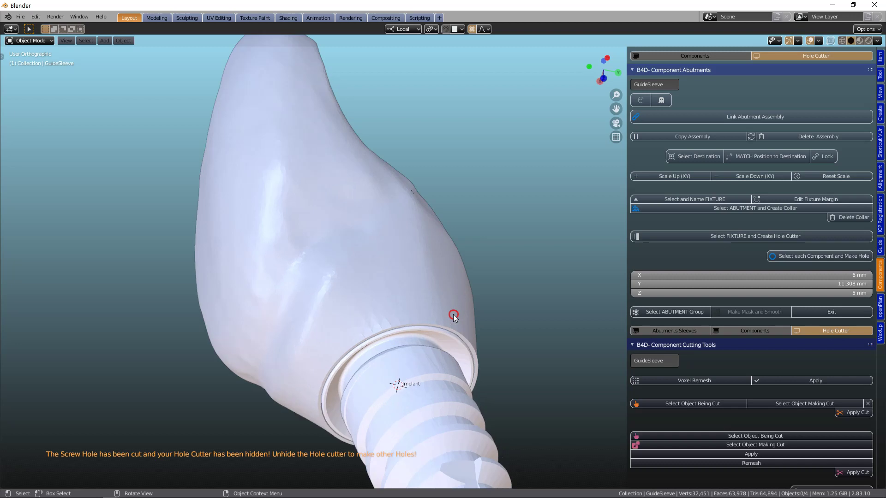
middle_click_drag(453, 315, 439, 190)
left_click(423, 343)
middle_click_drag(421, 342, 438, 375)
left_click(367, 314)
scroll(438, 374, "down", 3)
key("alt+h")
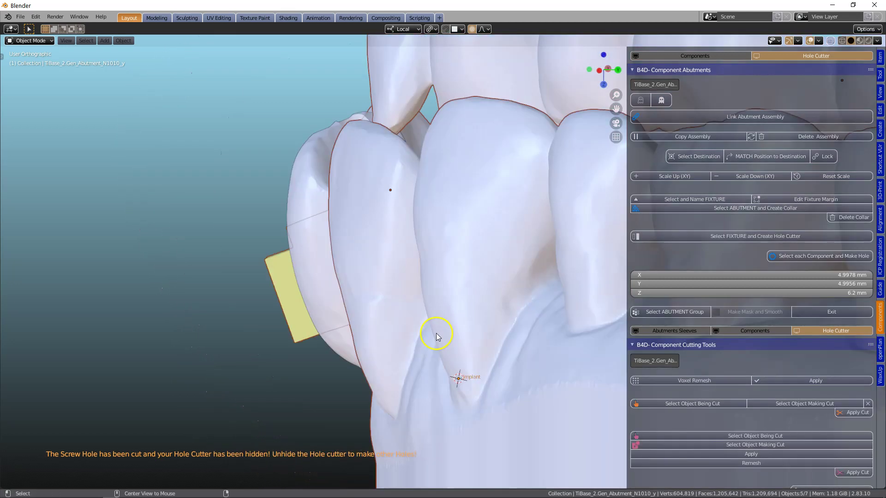
Step: Hide the upper arch model to view the crown in the lower arch, and reveal it again
middle_click_drag(436, 333, 297, 316)
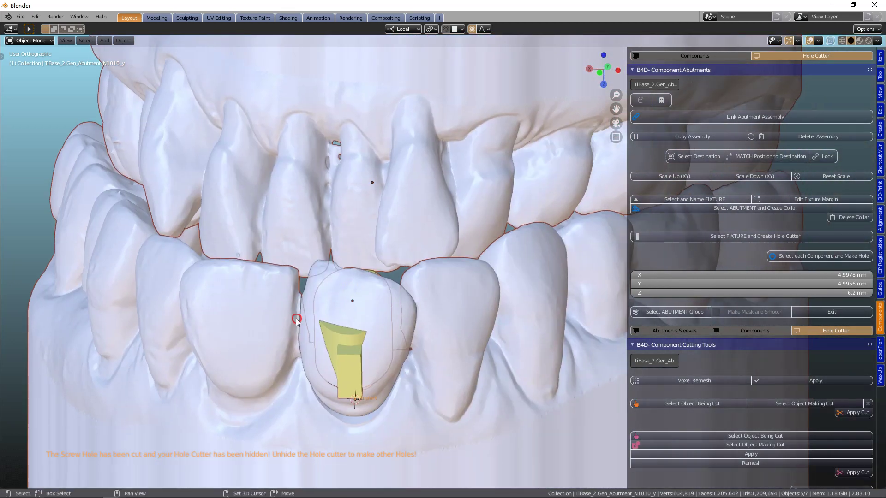
left_click(382, 155)
key("h")
middle_click_drag(381, 155, 409, 260)
left_click(383, 273)
left_click(409, 261)
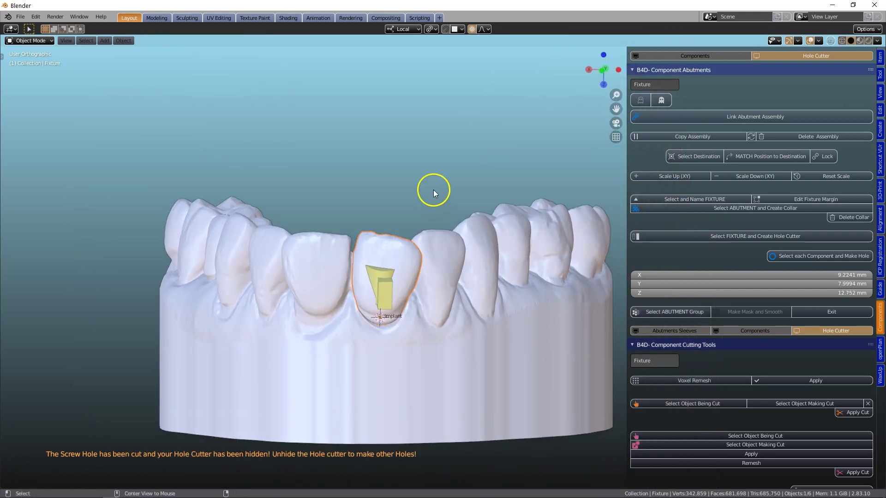
key("alt+h")
Step: Move the upper arch model into a new collection named hidden
left_click(387, 168)
key("m")
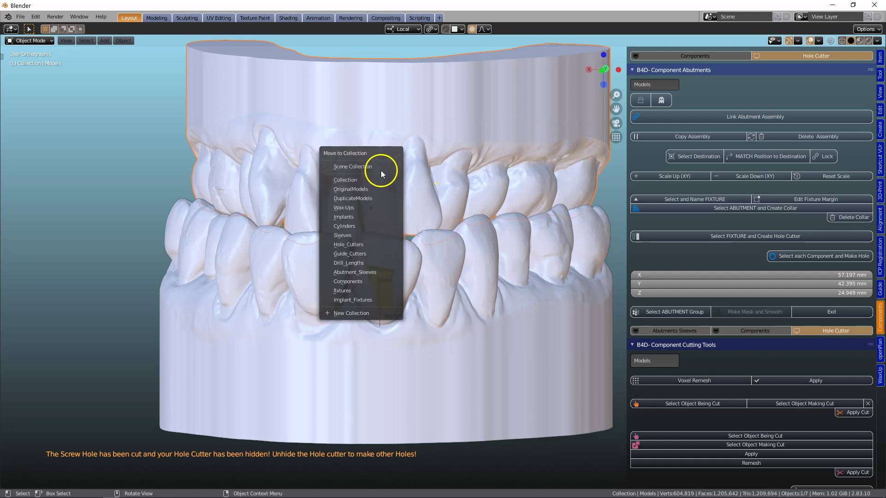
left_click(363, 313)
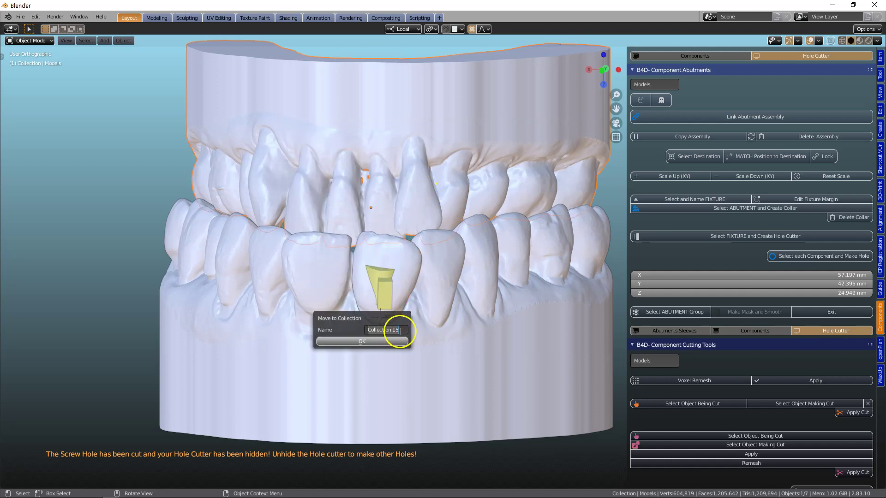
left_click_drag(400, 330, 351, 327)
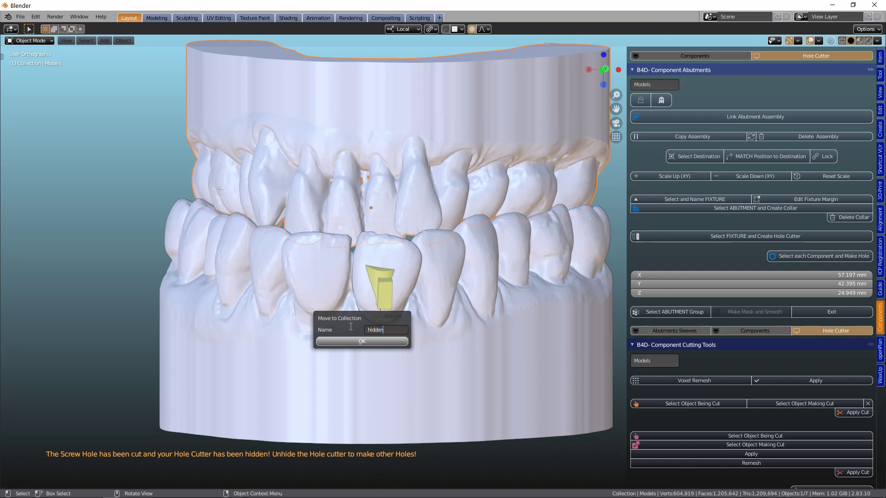
left_click(361, 342)
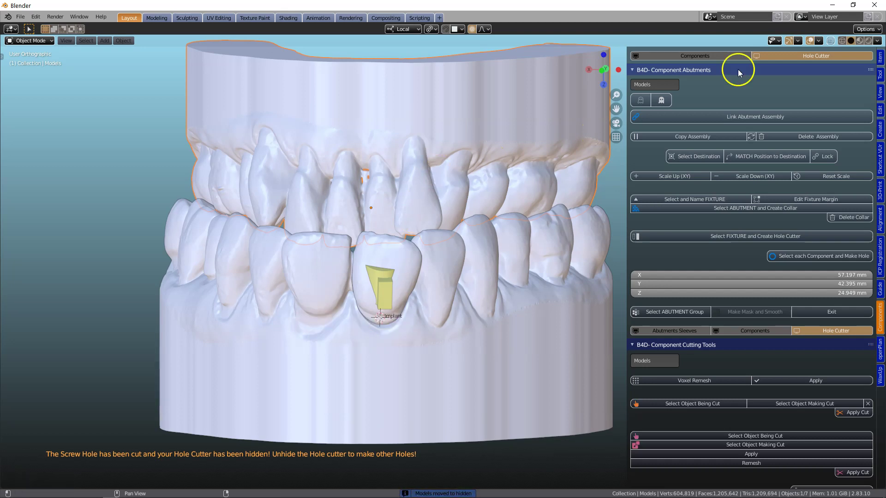
Step: Split off a second area beside the 3D viewport and turn it into an Outliner
left_click_drag(883, 25, 698, 46)
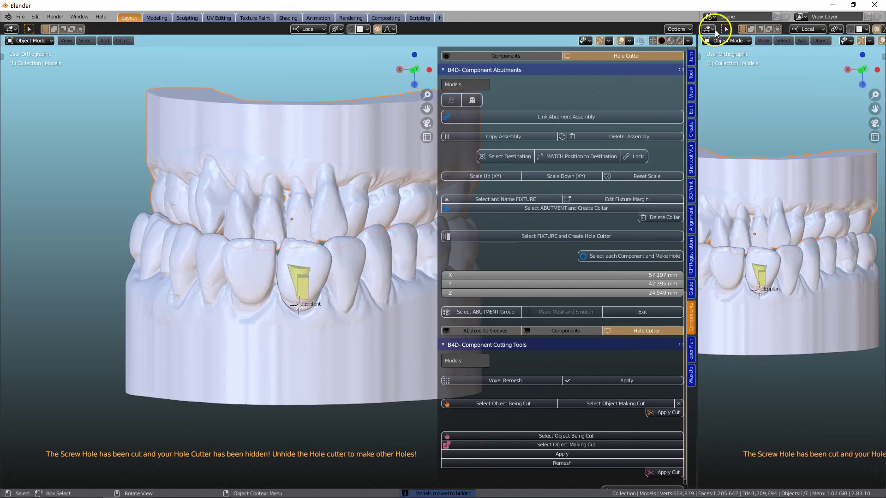
left_click(711, 28)
left_click(665, 64)
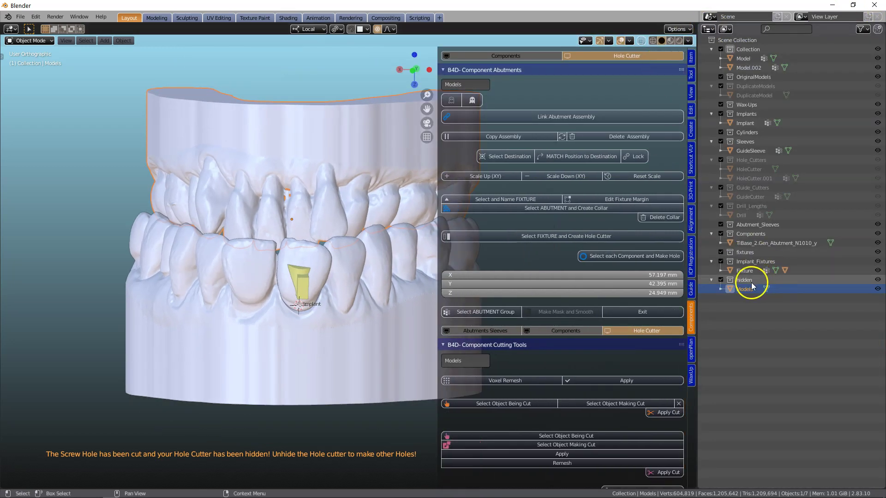
Step: Add the selectable and disable-in-viewports restriction toggles to the Outliner, and disable the hidden collection in viewports
left_click(861, 28)
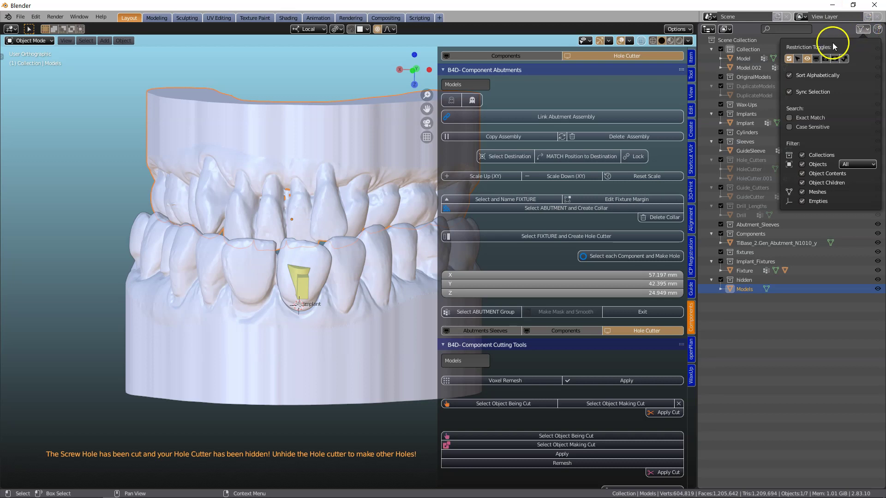
left_click(798, 58)
left_click(817, 58)
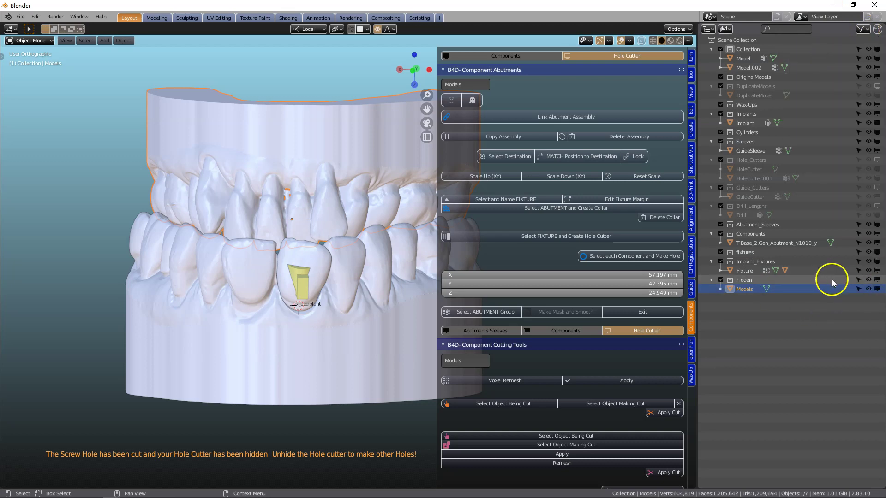
left_click(878, 280)
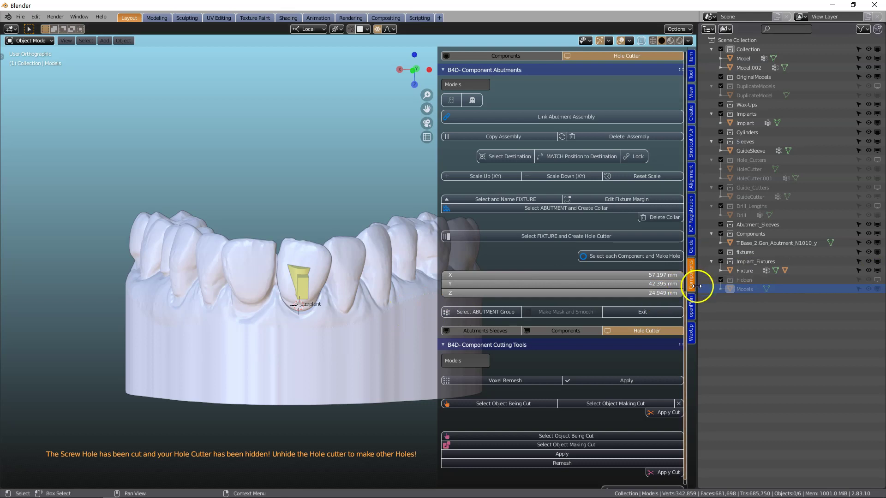
Step: Narrow the Outliner, select the fixture crown, and move it to the hidden collection
left_click_drag(697, 281, 766, 270)
scroll(350, 276, "up", 3)
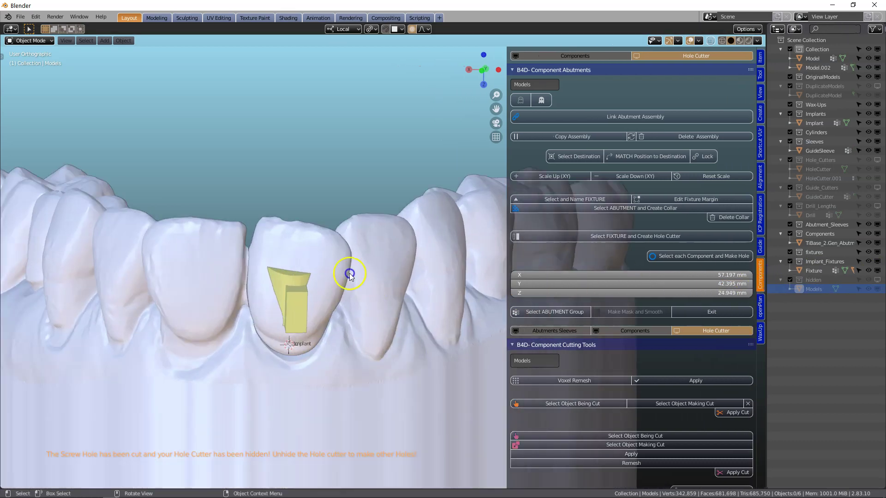
left_click(307, 237)
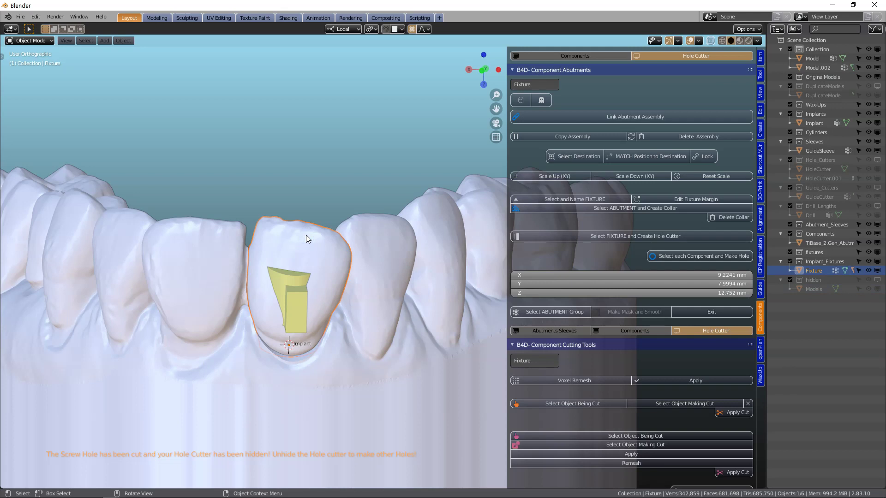
key("m")
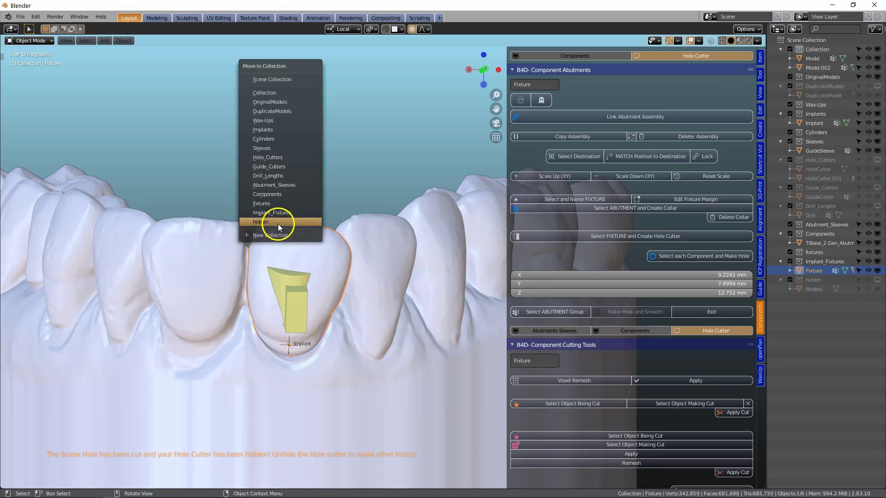
left_click(278, 225)
Step: Examine the guide sleeve over the implant site in the lower arch, and narrow the Outliner further
mouse_move(388, 276)
middle_mouse_down()
mouse_move(386, 305)
mouse_move(388, 272)
middle_mouse_up()
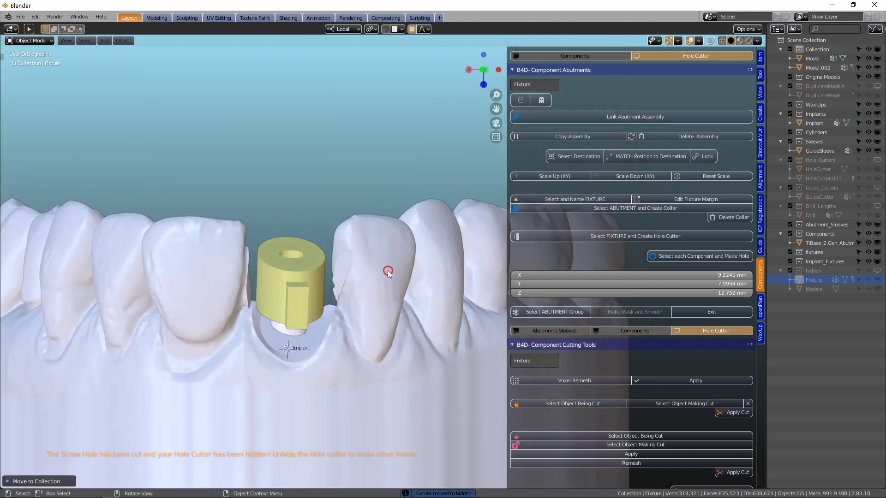
scroll(387, 272, "down", 2)
middle_click_drag(377, 309, 365, 323)
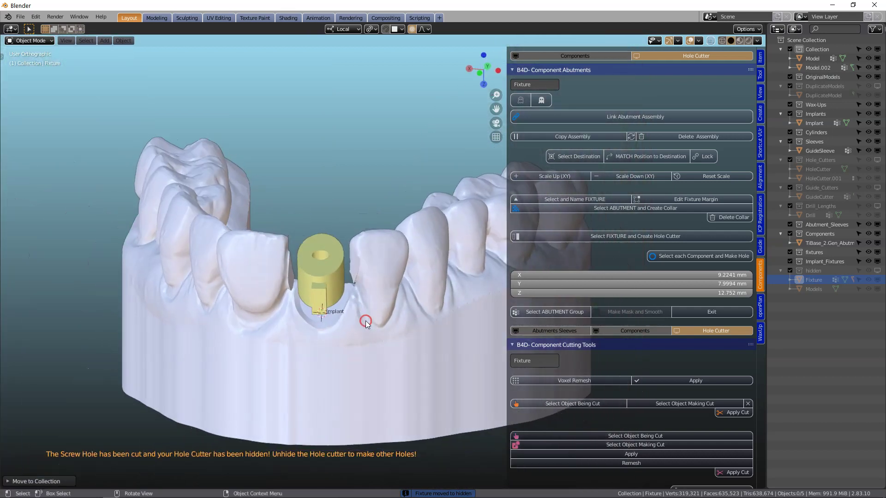
mouse_move(252, 309)
middle_mouse_down()
mouse_move(263, 330)
mouse_move(259, 306)
middle_mouse_up()
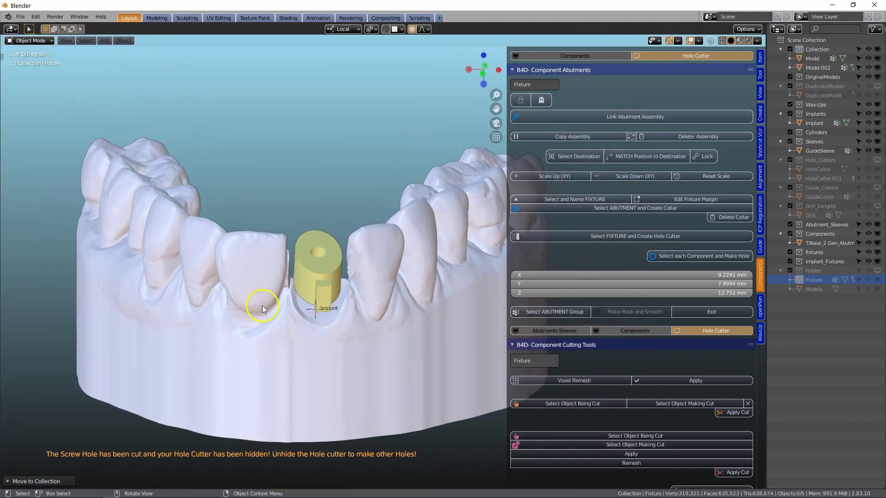
middle_click_drag(316, 299, 342, 296, "shift")
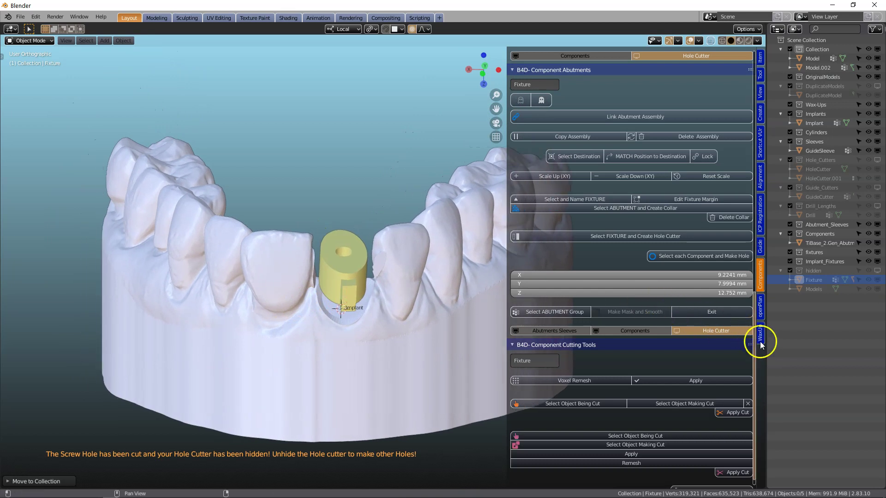
left_click_drag(766, 343, 827, 336)
middle_click_drag(447, 333, 406, 358)
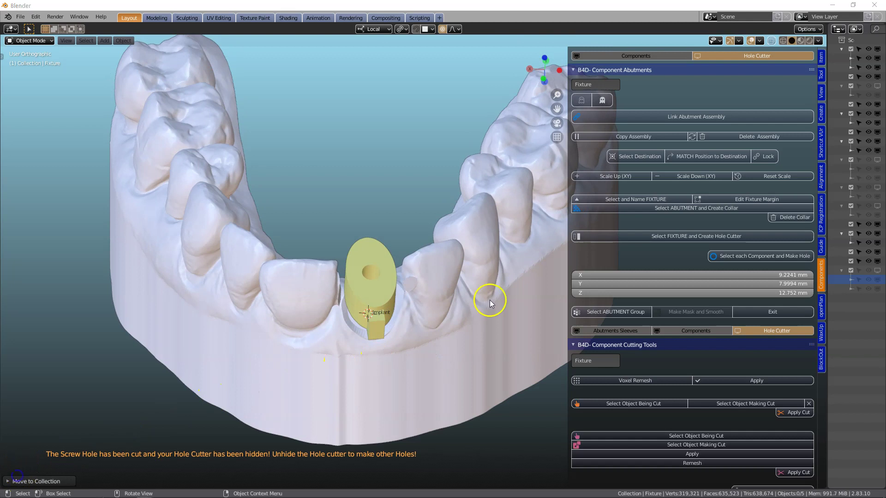
Step: Name the arch model as upper for BlockOut, and generate its finished offset model with a 0.2 mm voxel size
left_click(819, 359)
left_click(435, 253)
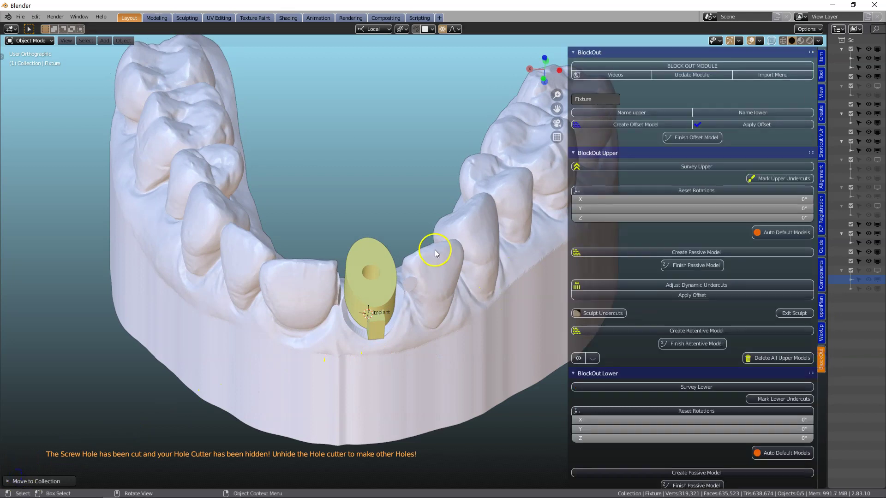
left_click(635, 114)
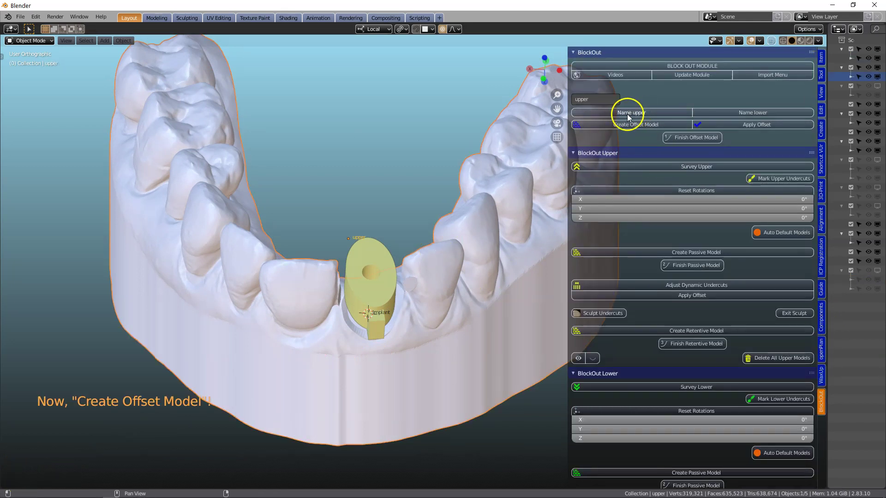
left_click(646, 125)
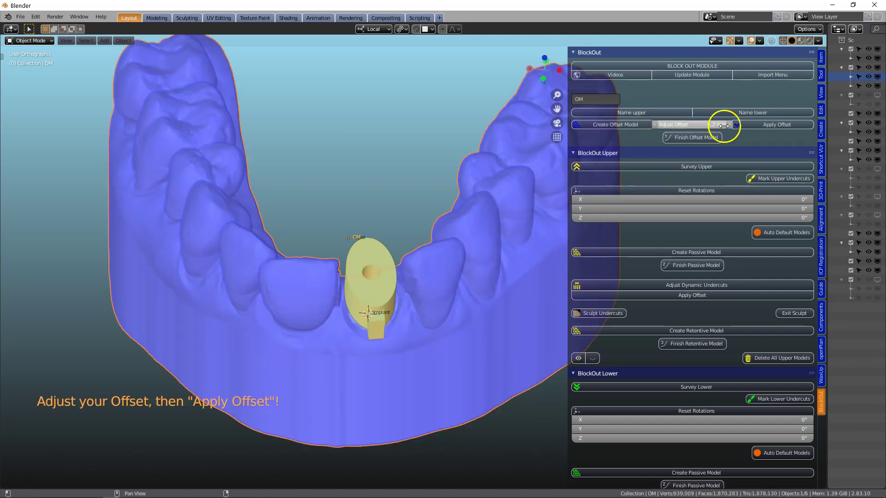
left_click(756, 125)
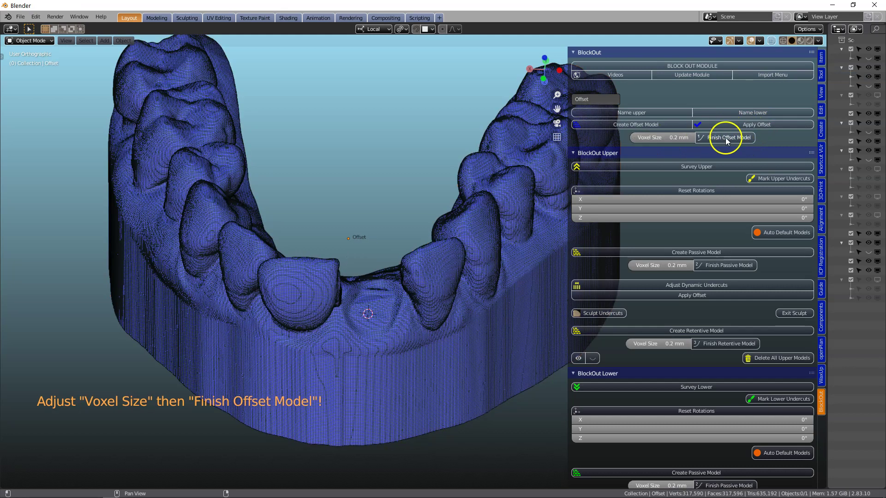
left_click(725, 137)
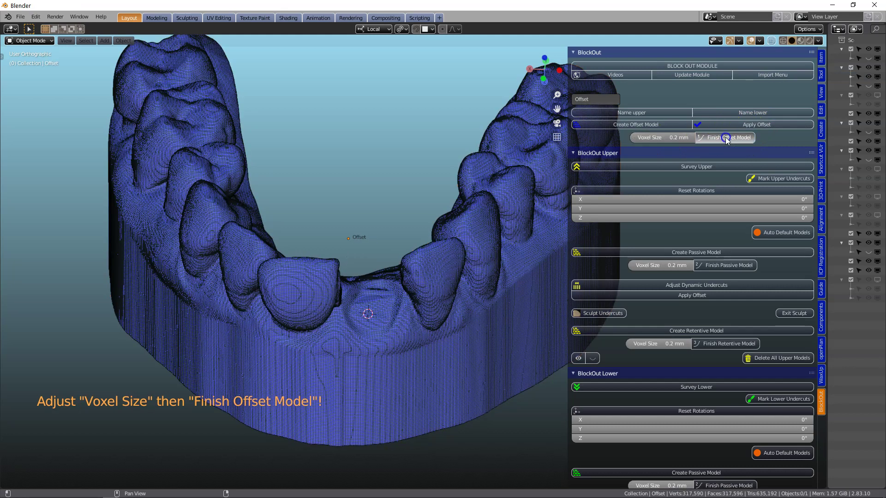
left_click(442, 289)
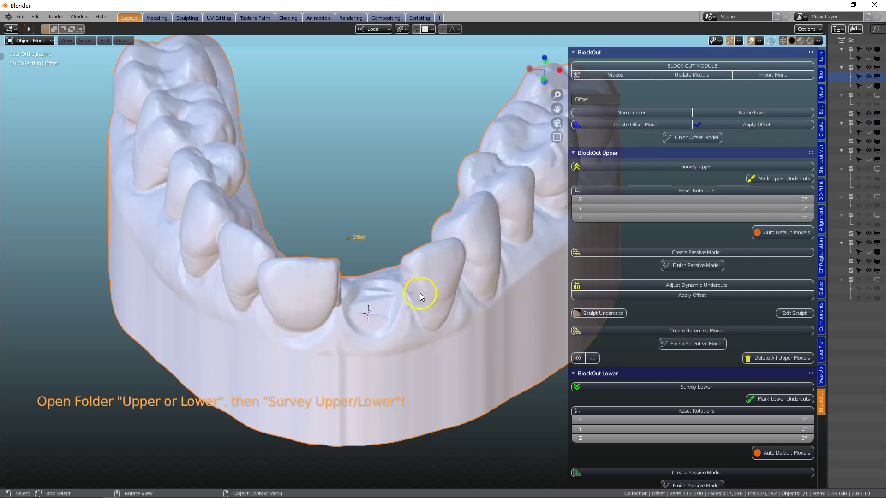
Step: Survey the offset model as upper with an insertion path tilted about 8.6° in X and -0.6° in Y, and create the passive model
left_click(680, 168)
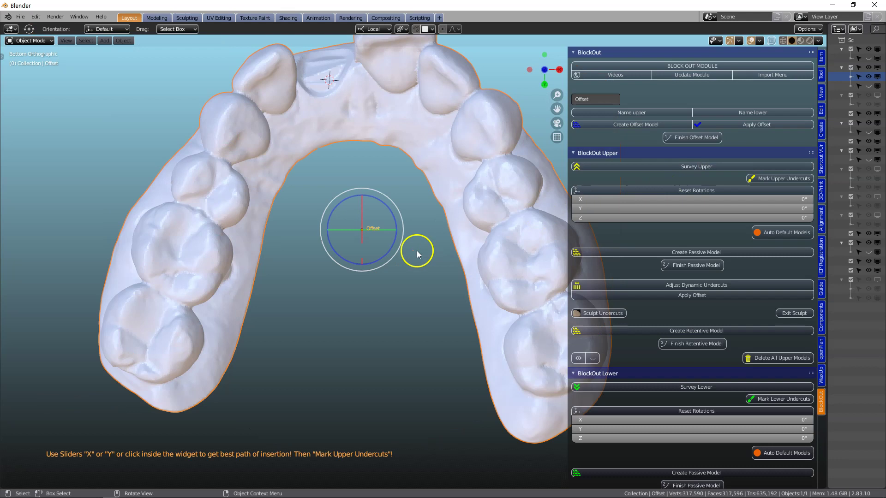
left_click_drag(392, 224, 393, 235)
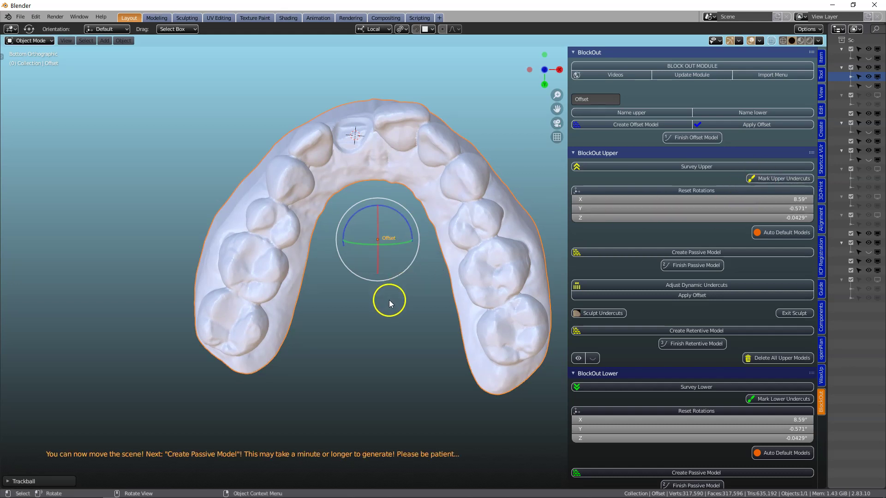
middle_click_drag(390, 300, 384, 307)
left_click(726, 254)
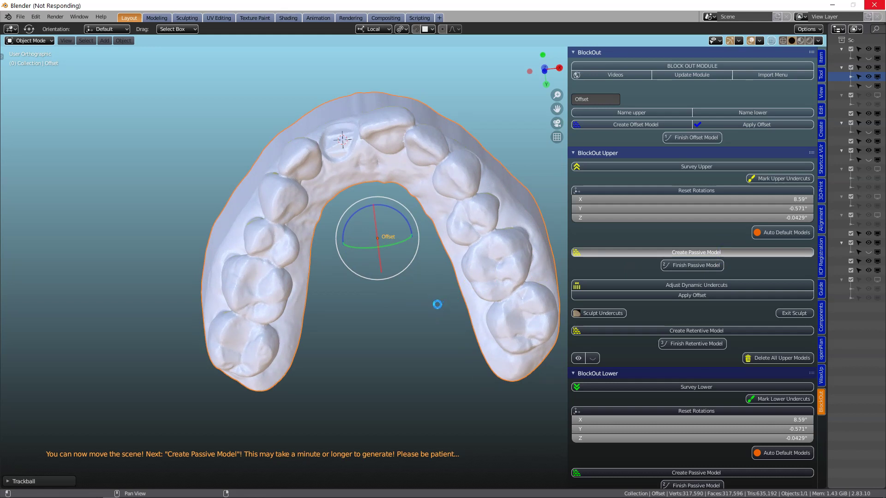
middle_click_drag(437, 305, 174, 212)
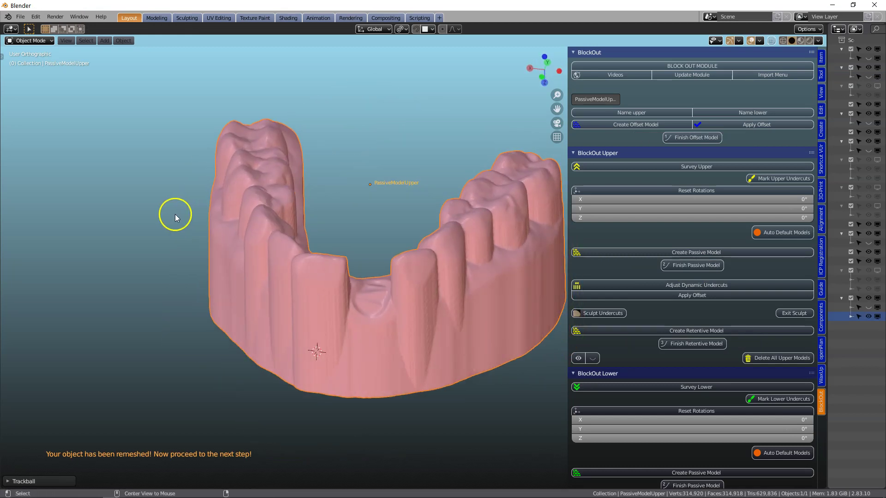
Step: Unhide all objects and delete OffsetModelUpper, keeping the passive model and guide sleeve in the scene
key("alt+h")
scroll(409, 282, "up", 5)
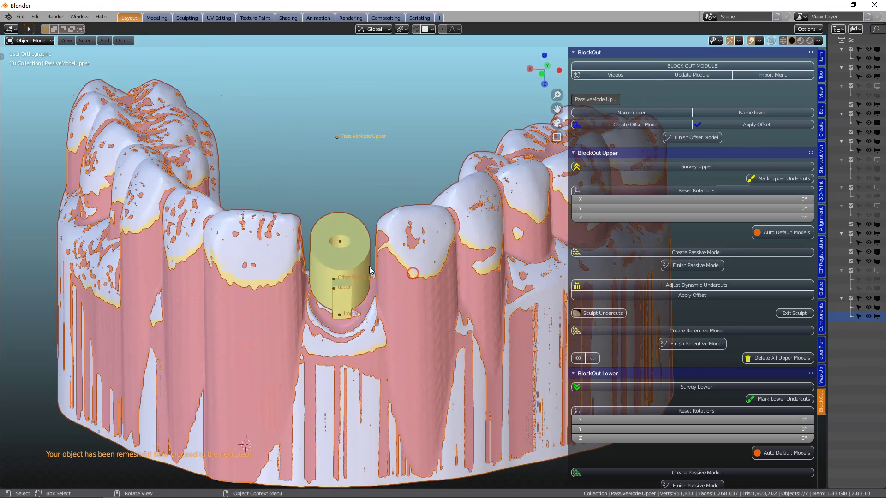
left_click(255, 228)
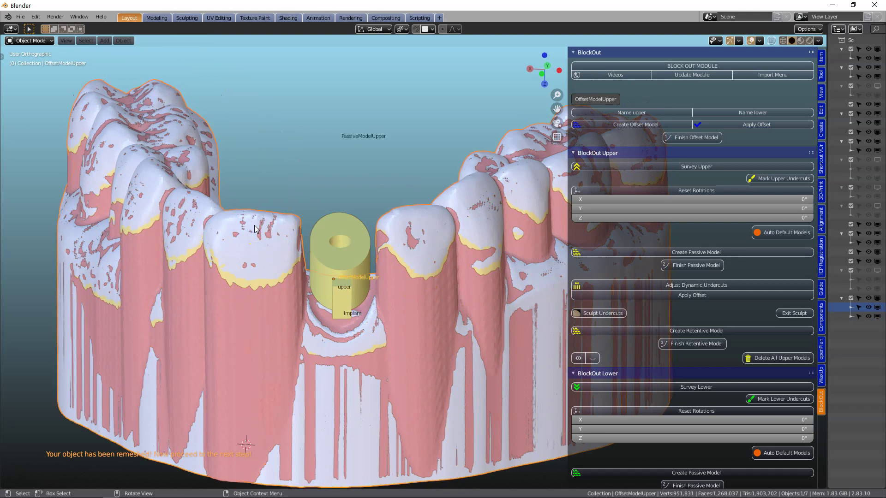
key("x")
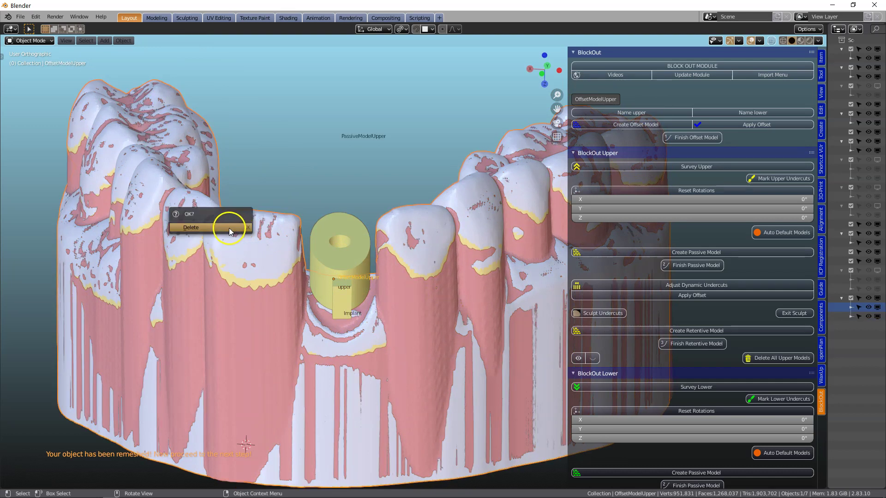
left_click(227, 224)
mouse_move(284, 295)
middle_mouse_down()
mouse_move(289, 285)
mouse_move(295, 294)
middle_mouse_up()
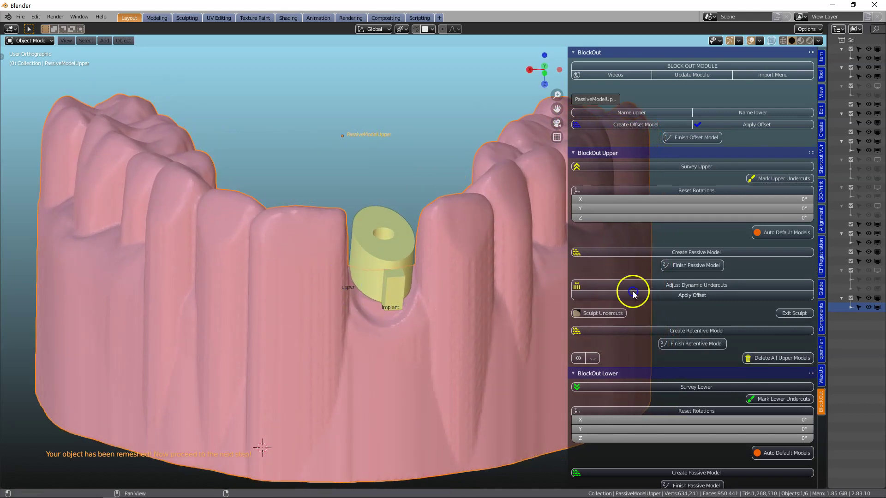
Step: Designate the passive arch model as the target model for the Guide tube tools
left_click(822, 289)
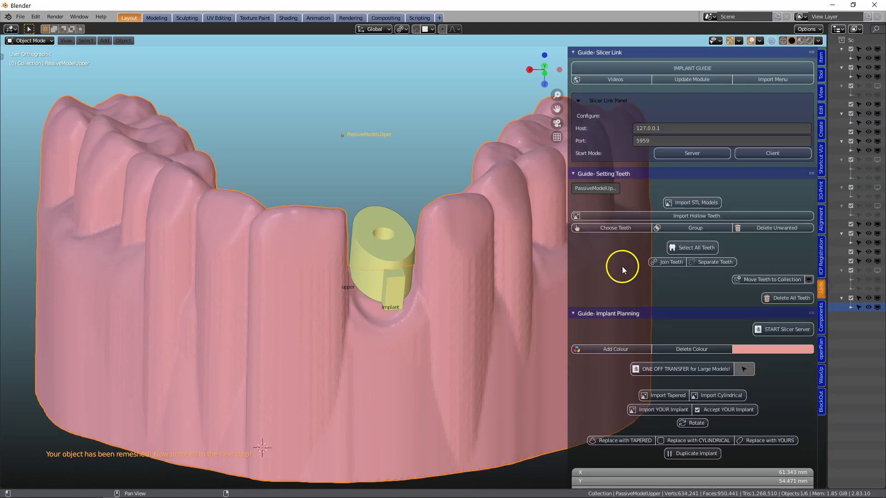
scroll(603, 240, "down", 5)
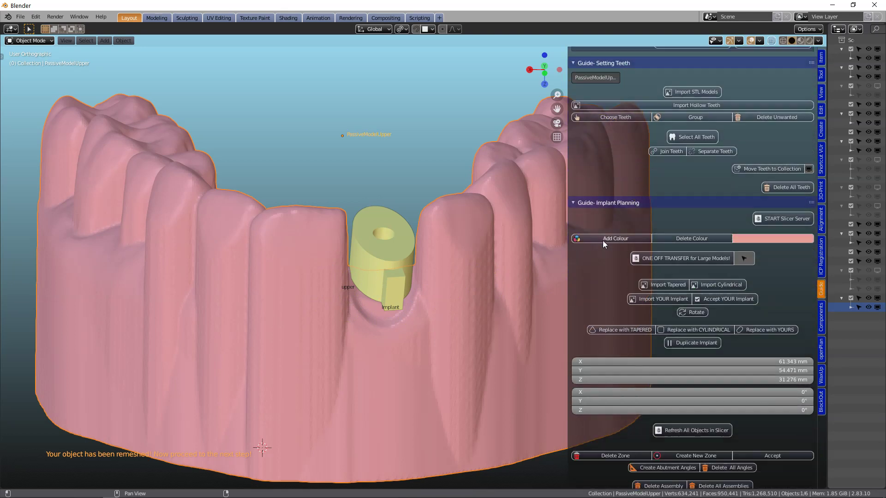
scroll(603, 240, "down", 20)
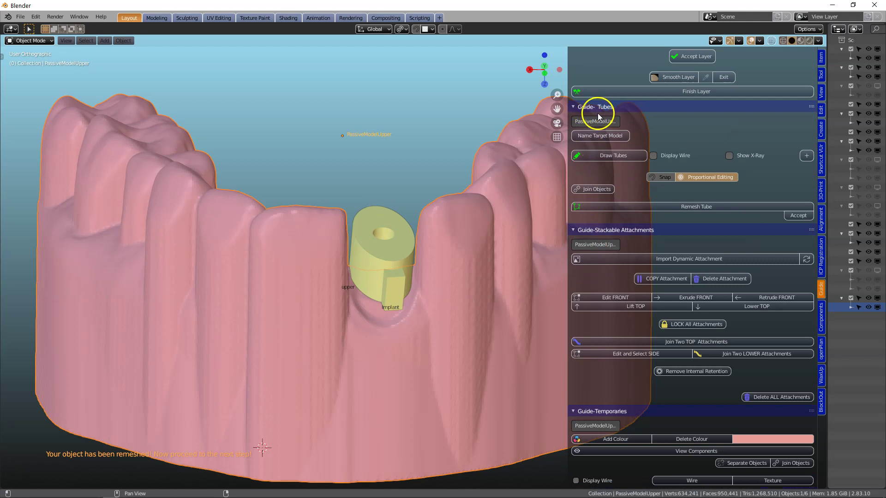
left_click(588, 136)
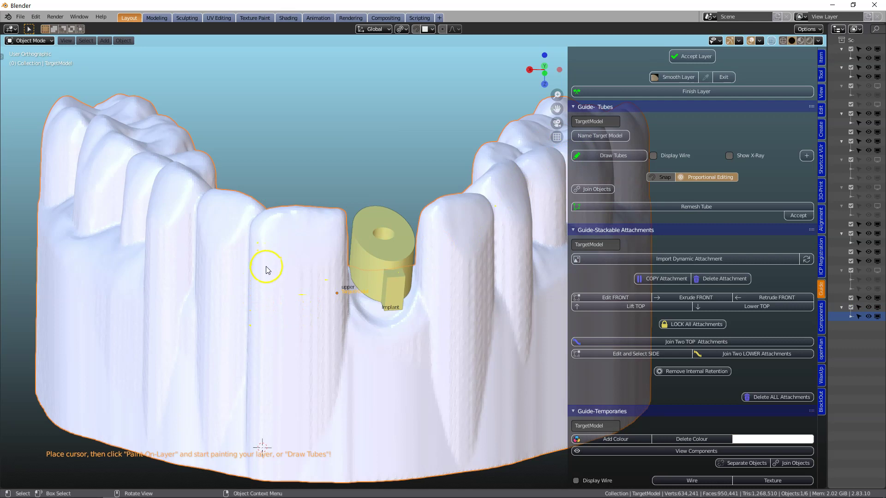
Step: Place the 3D cursor on a front tooth beside the implant site and start a guide tube there, using TargetModel as its offset target
scroll(282, 276, "up", 2)
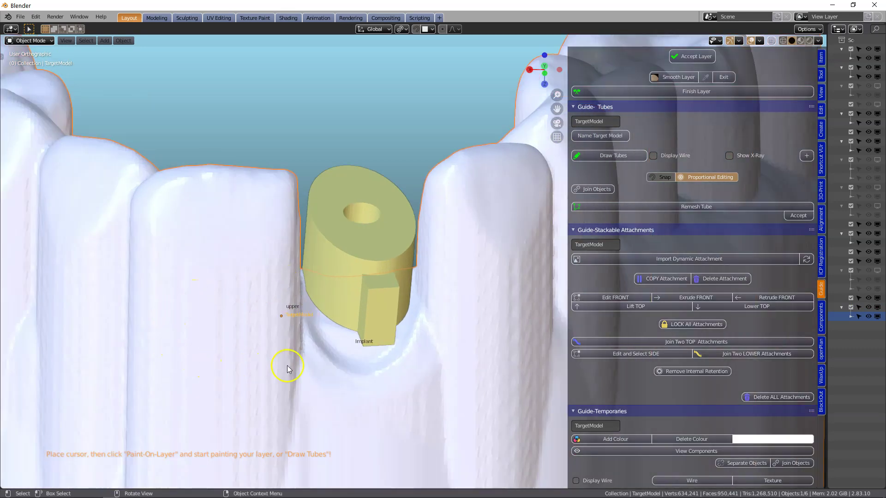
scroll(273, 316, "down", 2)
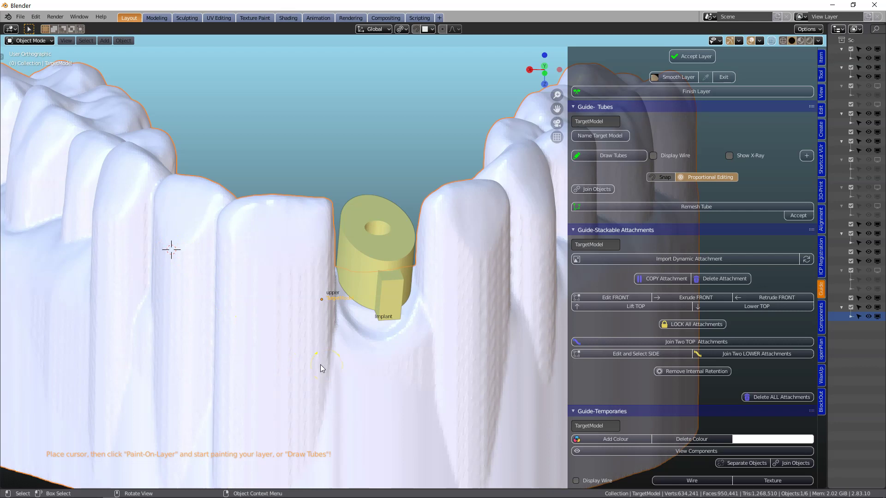
left_click(613, 160)
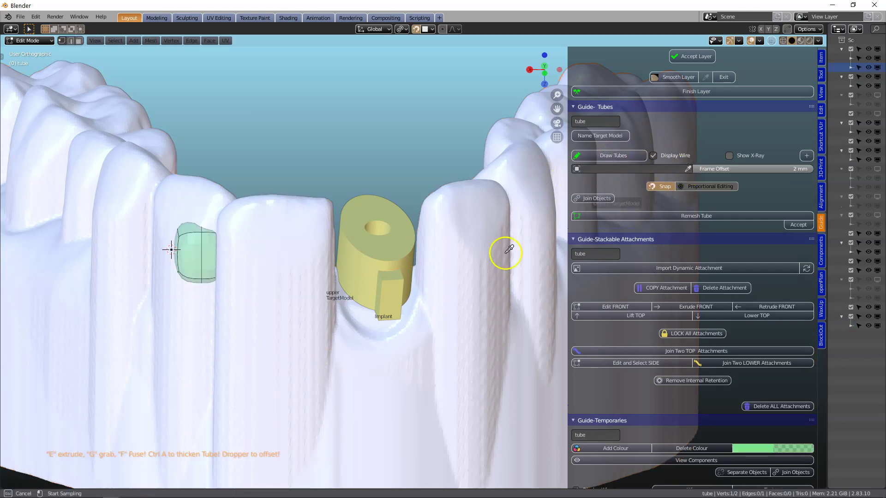
left_click(288, 254)
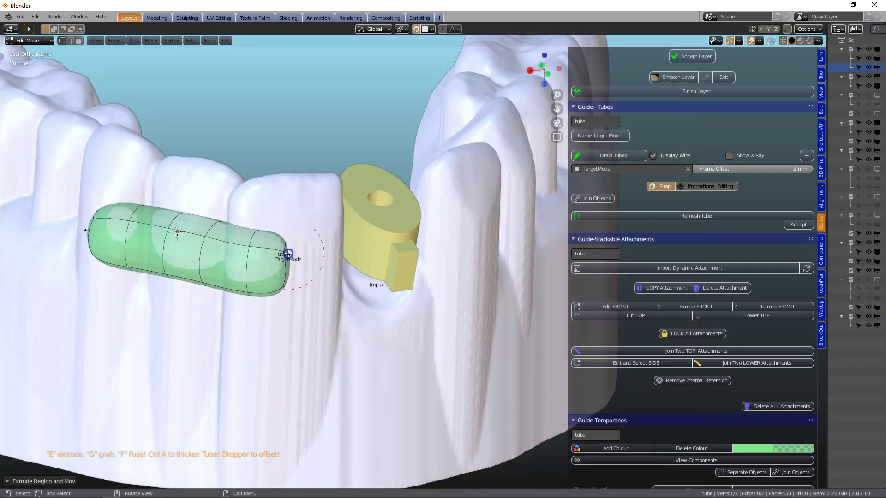
Step: Extrude the guide tube along the front teeth, below the guide sleeve, and onto the tooth beyond it
scroll(323, 264, "down", 2)
key("e")
left_click(342, 271)
scroll(342, 271, "up", 2)
key("e")
left_click(439, 340)
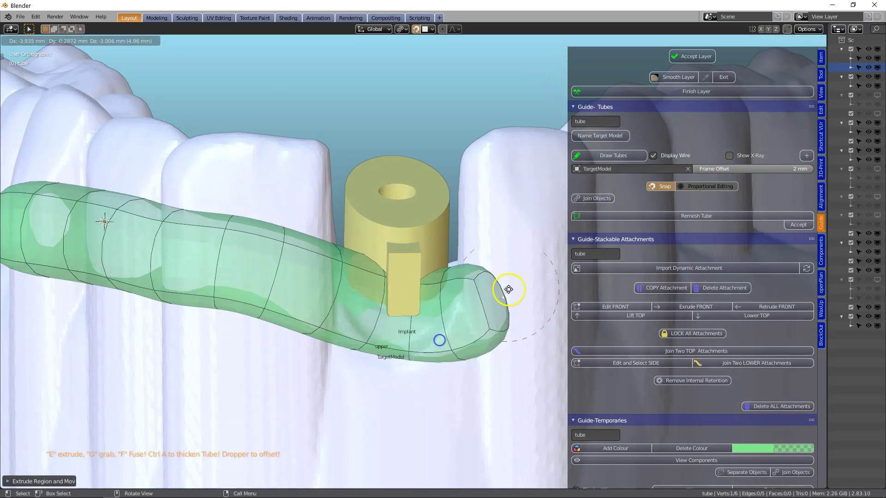
middle_click_drag(402, 279, 461, 257)
mouse_move(233, 278)
middle_mouse_down()
mouse_move(346, 287)
mouse_move(363, 348)
middle_mouse_up()
Step: Set the tube's frame offset to 3.1 mm and extrude the remaining loops and crossbars around the arch
left_click(809, 169)
key("e")
mouse_move(351, 277)
middle_mouse_down()
mouse_move(475, 348)
mouse_move(387, 273)
mouse_move(417, 330)
middle_mouse_up()
key("e")
left_click(387, 273)
left_click(417, 329, "shift")
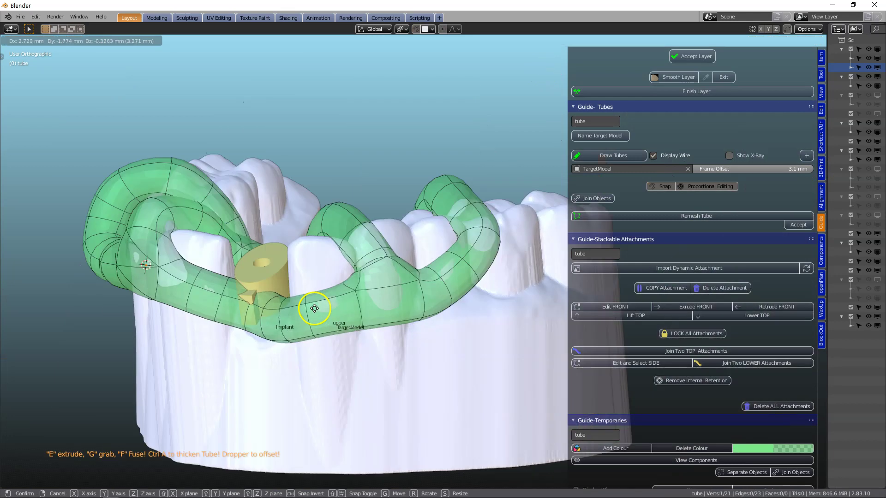
left_click(314, 309)
Step: Adjust the position of the tube point where the crossbar meets the front tube beside the guide sleeve
left_click(382, 295)
key("g")
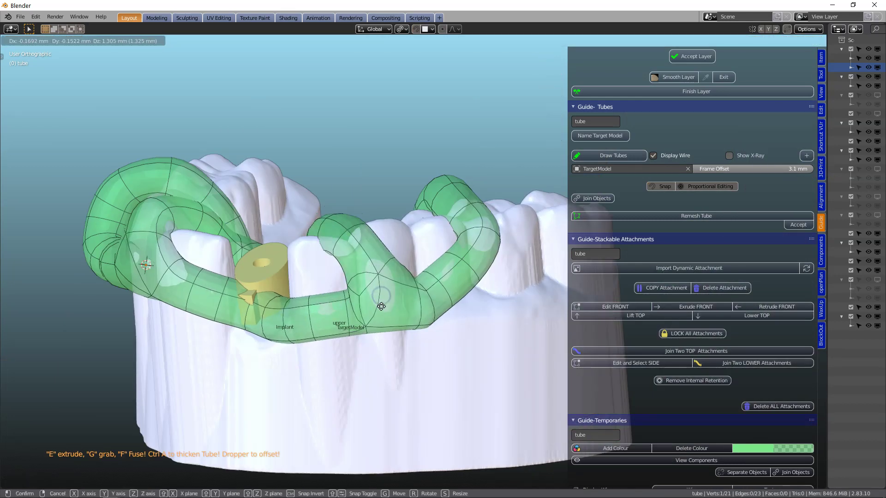
left_click(376, 297)
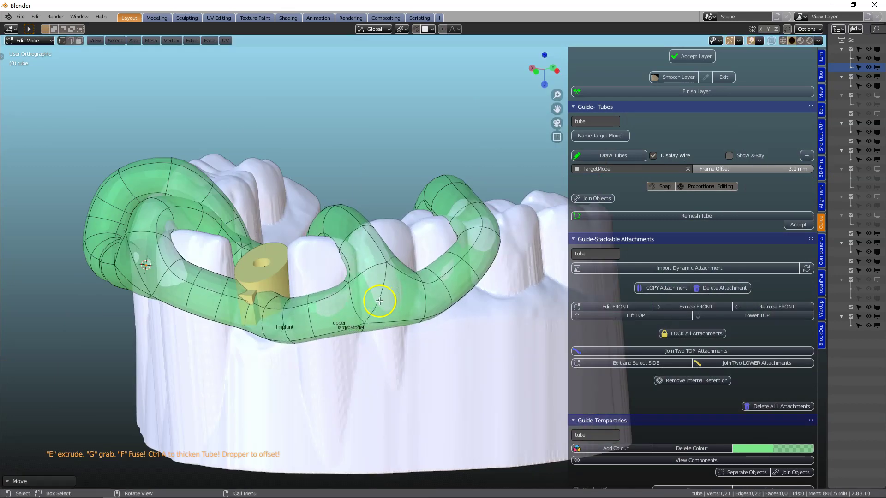
Step: Remesh the completed guide tube with a 0.3 mm voxel size and accept it as the guide layer
middle_click_drag(376, 297, 301, 293)
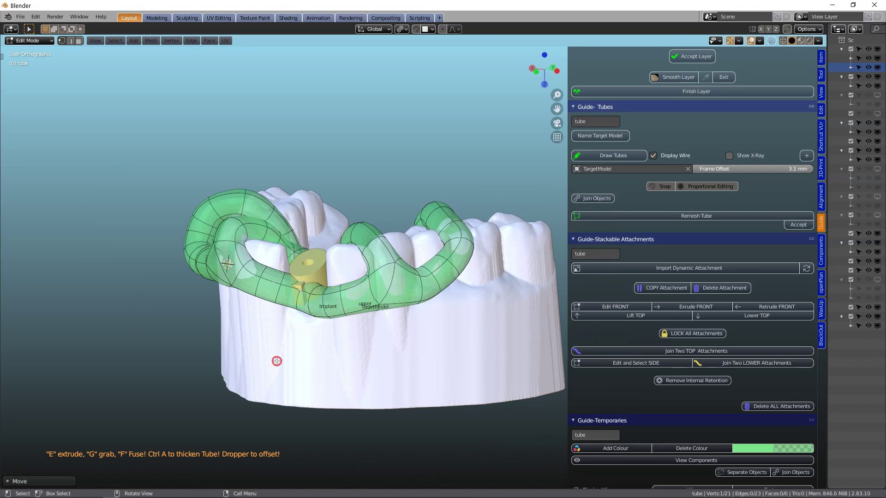
middle_click_drag(286, 291, 341, 353)
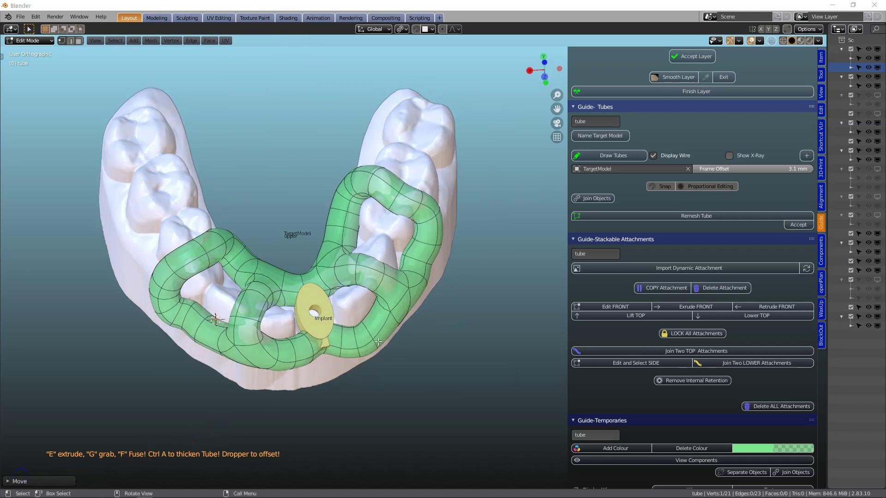
mouse_move(378, 342)
middle_mouse_down()
mouse_move(365, 243)
mouse_move(363, 334)
middle_mouse_up()
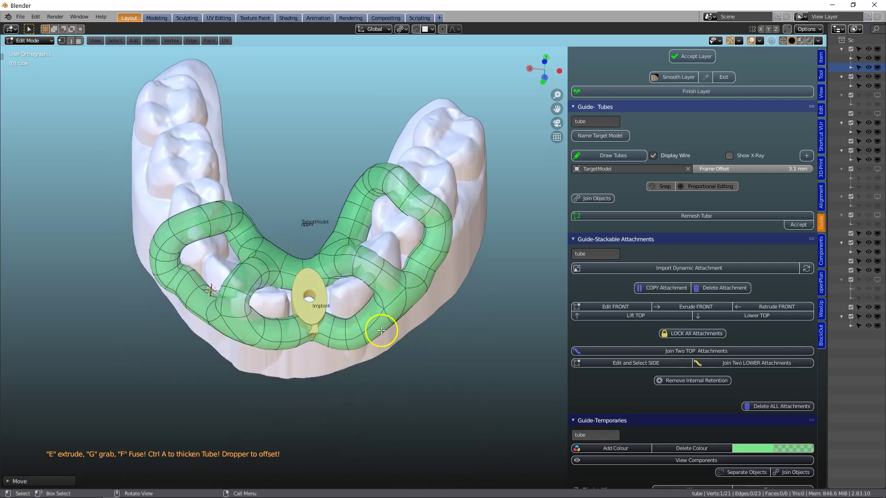
left_click(705, 217)
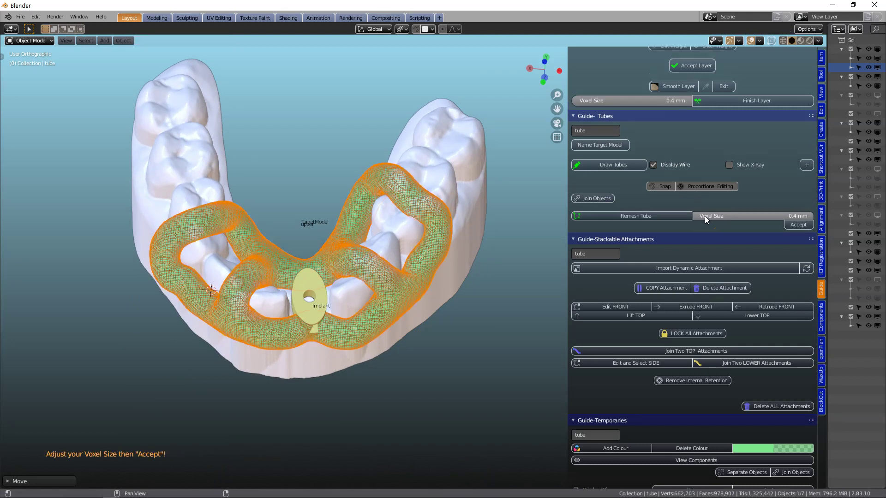
middle_click_drag(390, 353, 506, 267)
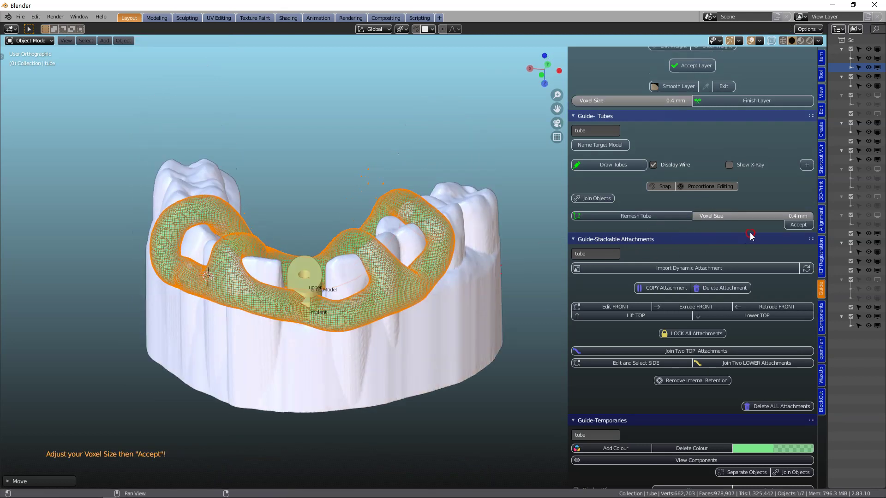
left_click(770, 217)
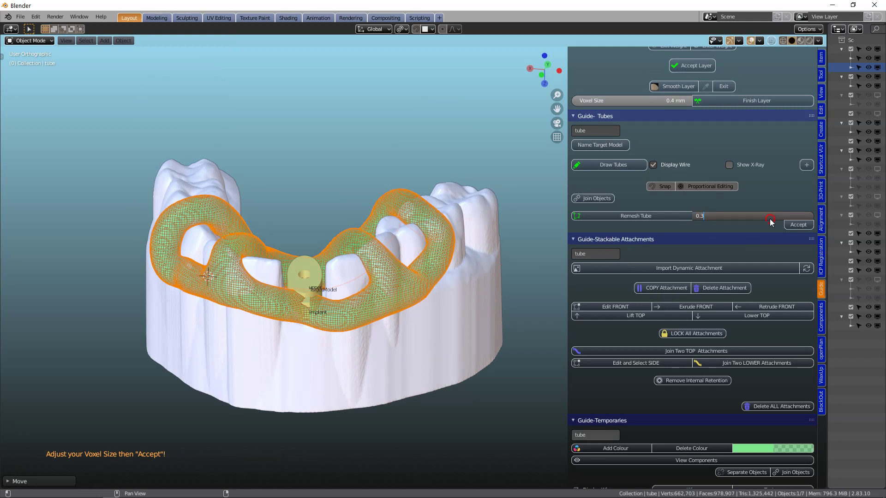
type("0.3")
left_click(798, 224)
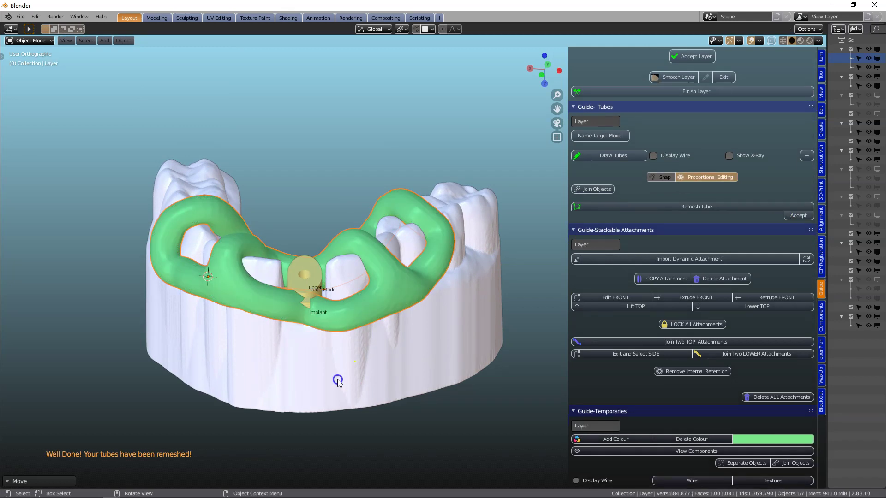
Step: Show the hole cutters above the guide sleeve and cut their holes in the guide layer
middle_click_drag(336, 380, 371, 390)
scroll(665, 366, "down", 15)
left_click(666, 292)
scroll(370, 388, "up", 5)
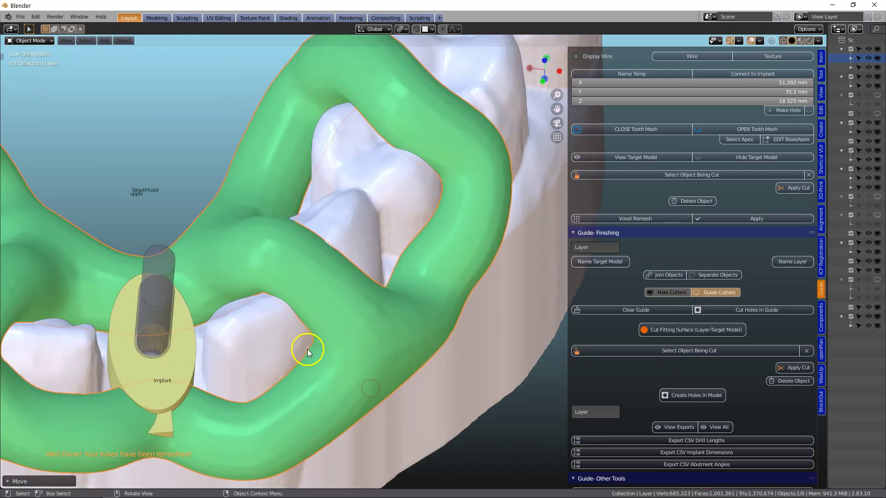
middle_click_drag(288, 356, 483, 336, "shift")
middle_click_drag(357, 340, 336, 286)
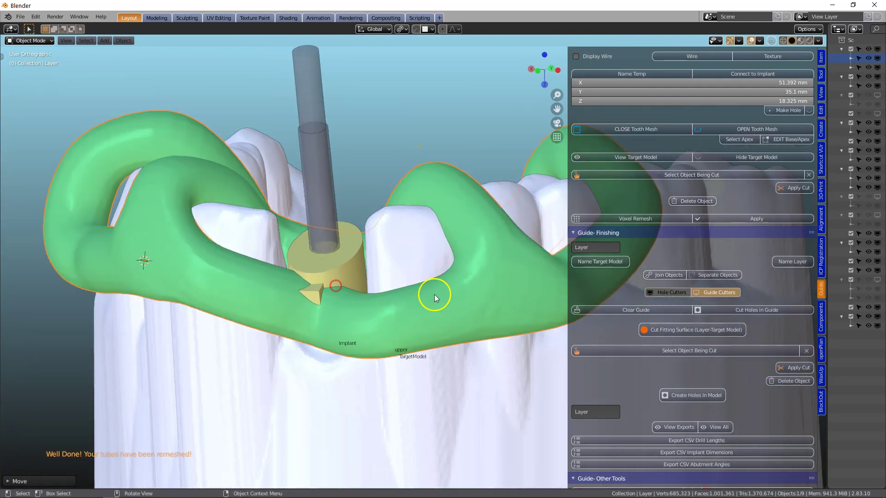
left_click(720, 310)
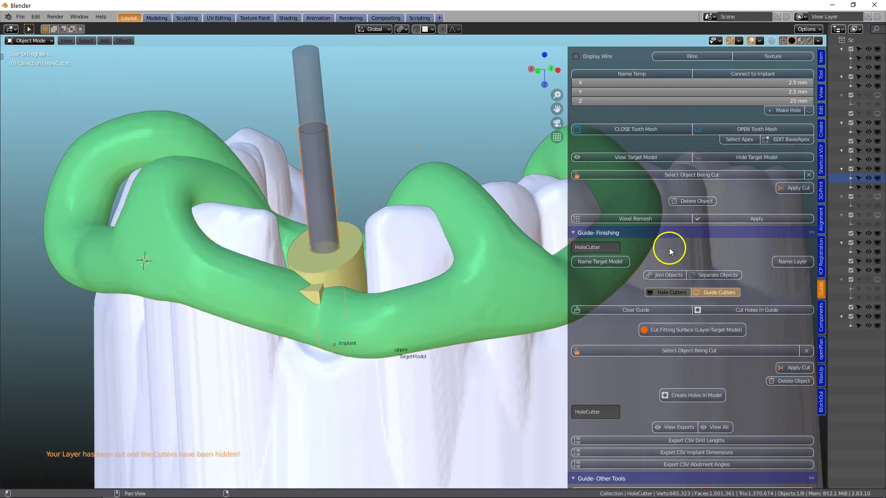
Step: Show the guide cutter above the guide sleeve and scale it up to about 10.1 x 16.9 mm
left_click(718, 292)
left_click(354, 180)
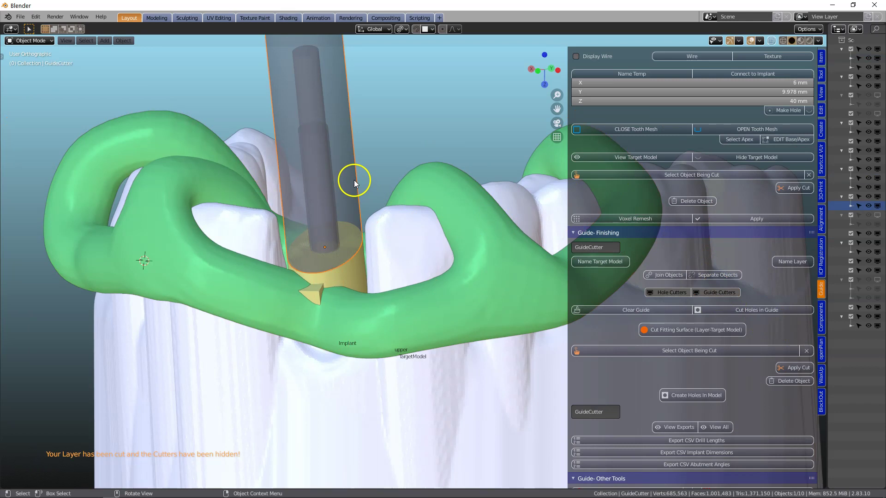
middle_click_drag(353, 180, 412, 143)
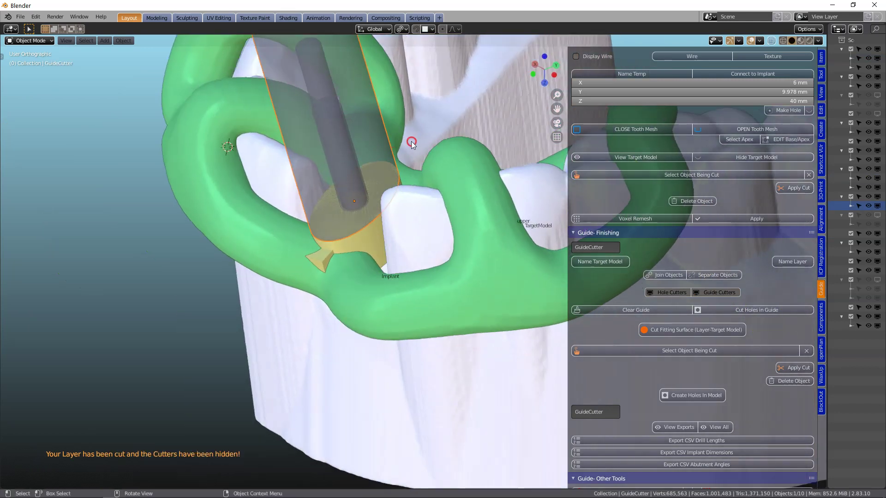
key("s")
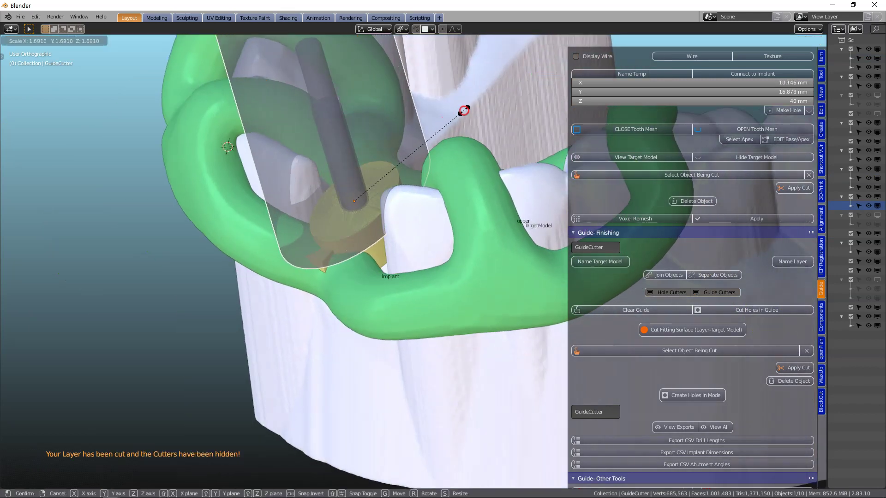
left_click(464, 111)
Step: Cut the guide layer with the enlarged guide cutter to clear the space around the sleeve
middle_click_drag(351, 206, 384, 174)
middle_click_drag(268, 262, 430, 254)
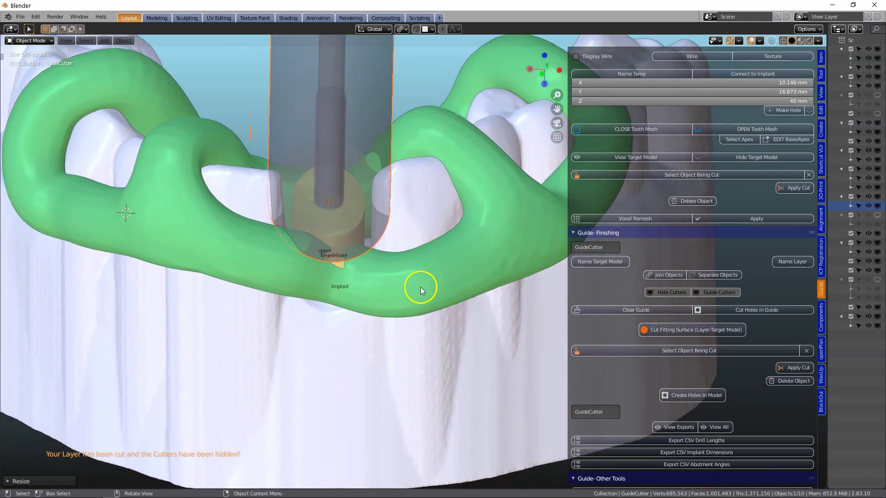
left_click(775, 311)
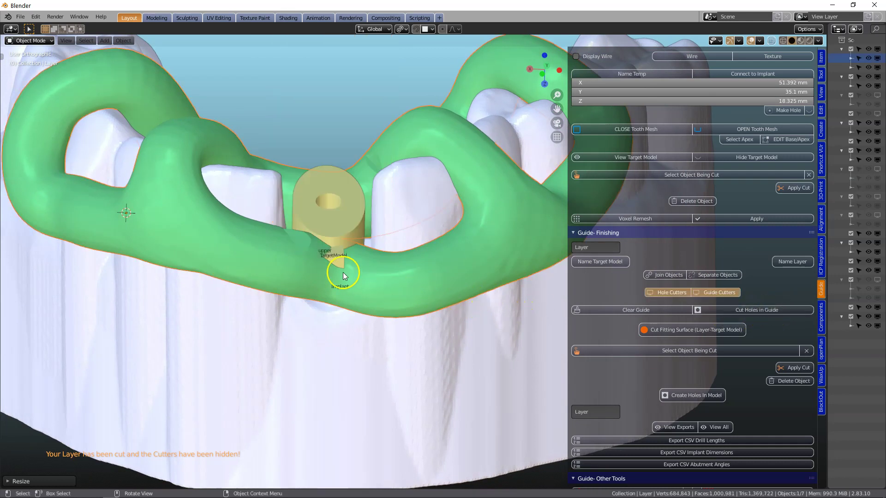
Step: Cut the fitting surface of the guide by subtracting the target model from the layer
middle_click_drag(343, 273, 499, 230)
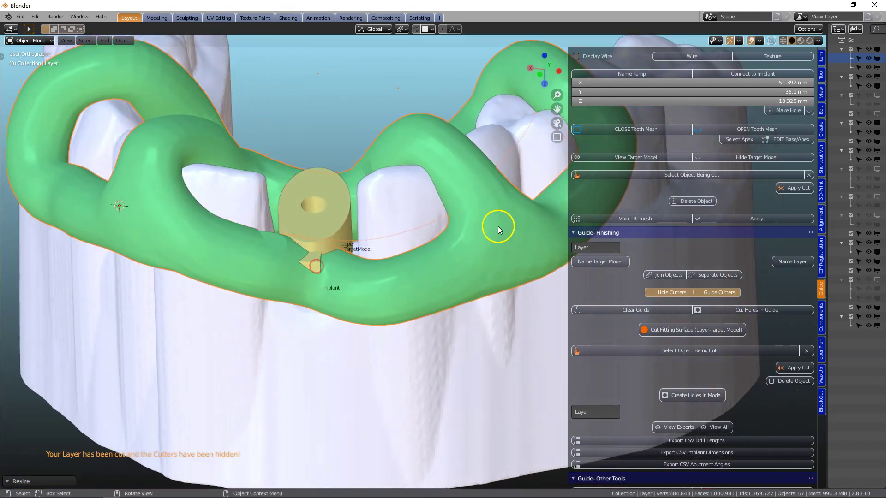
left_click(504, 225)
scroll(503, 225, "down", 1)
left_click(479, 231)
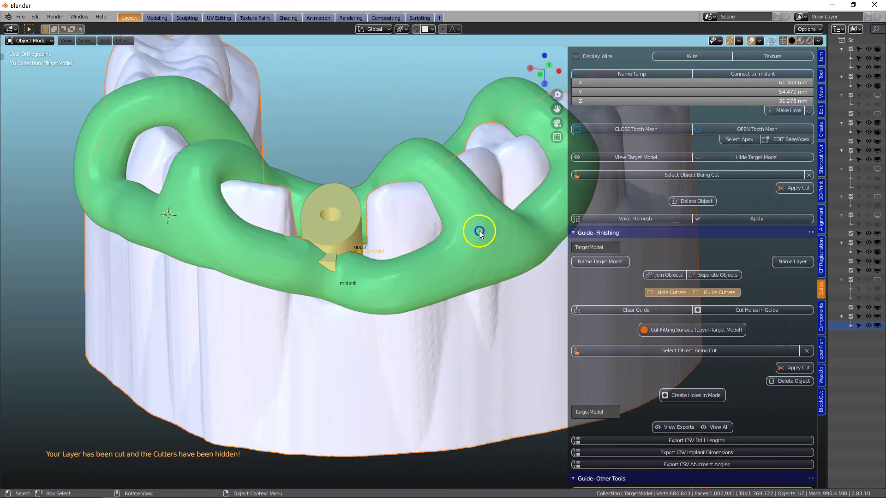
middle_click_drag(470, 238, 473, 222)
left_click(665, 330)
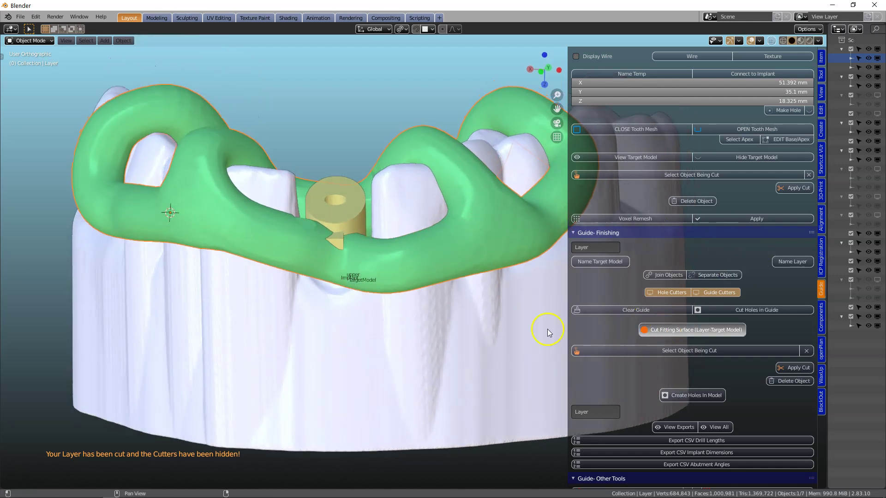
left_click(372, 332)
middle_click_drag(417, 332, 420, 307)
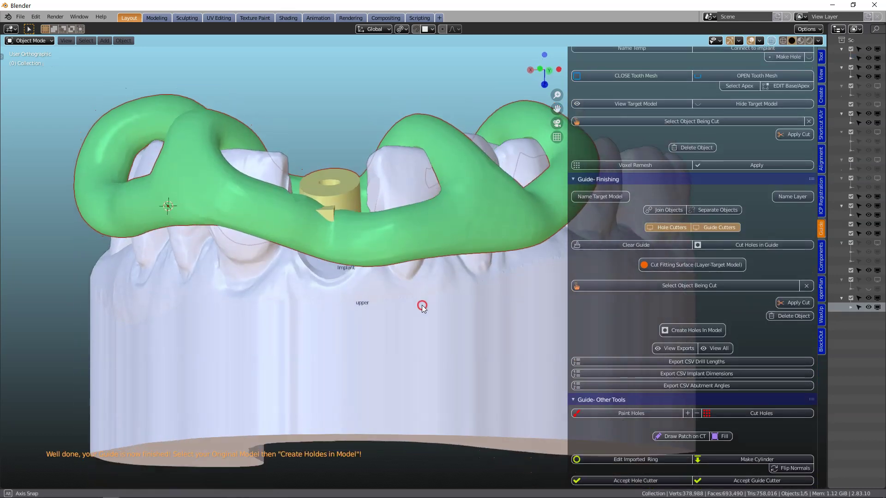
Step: Hide the original "upper" model and examine the finished guide with the sleeve and implant
left_click(388, 360)
key("h")
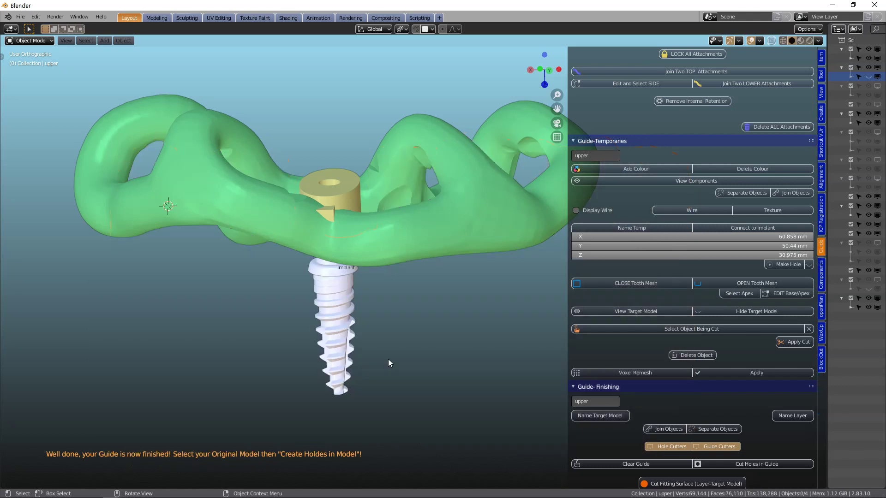
middle_click_drag(389, 359, 326, 361, "alt")
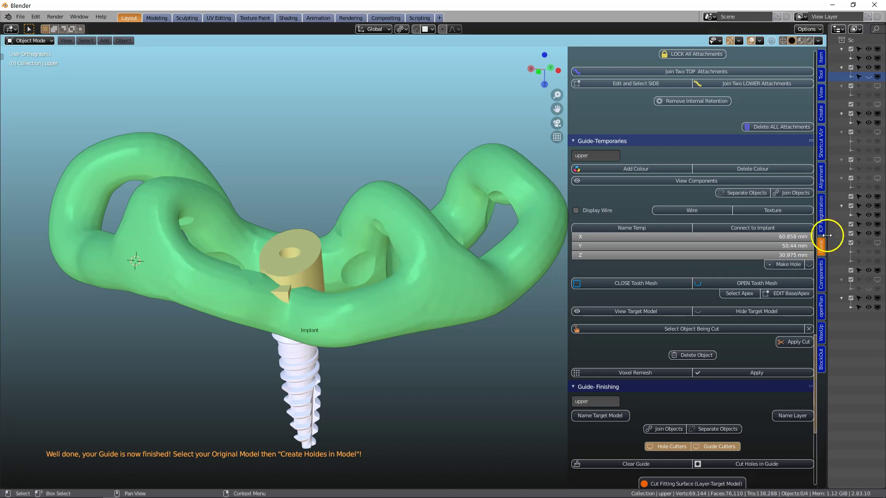
Step: Show the objects in the "hidden" collection and hide the opposing arch "Models" to leave the crown with the guide
left_click_drag(829, 234, 668, 251)
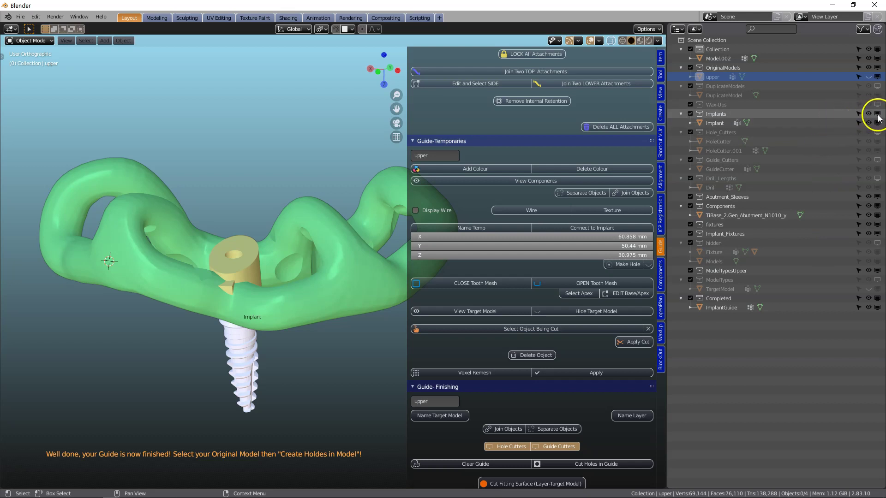
left_click(868, 243)
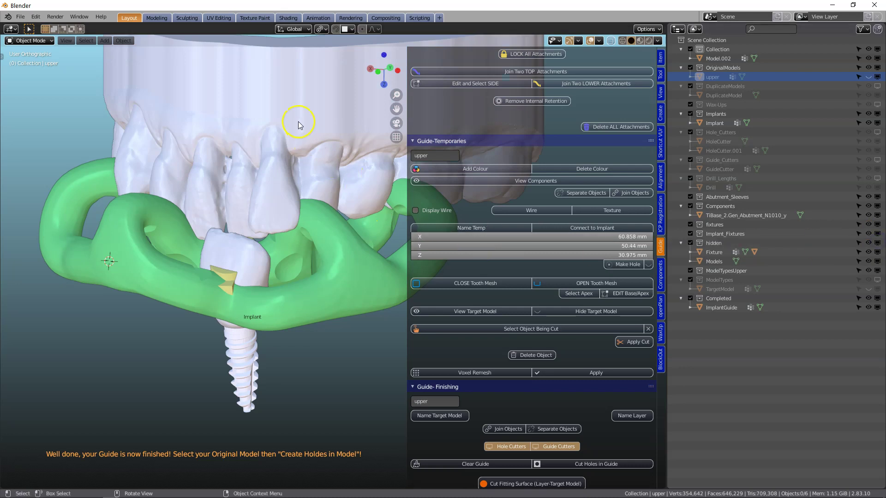
left_click(299, 123)
key("h")
middle_click_drag(294, 153, 318, 255)
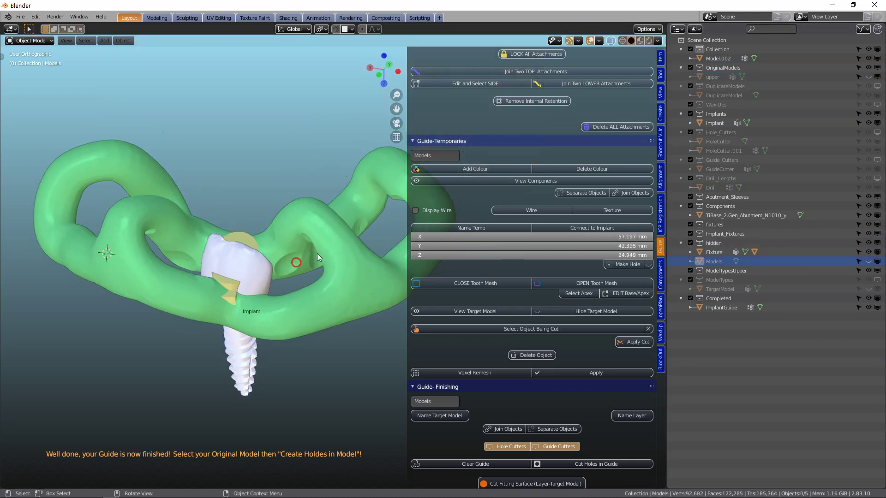
Step: Hide the implant guide and examine the crown seated on the implant from several sides
left_click(345, 232)
key("h")
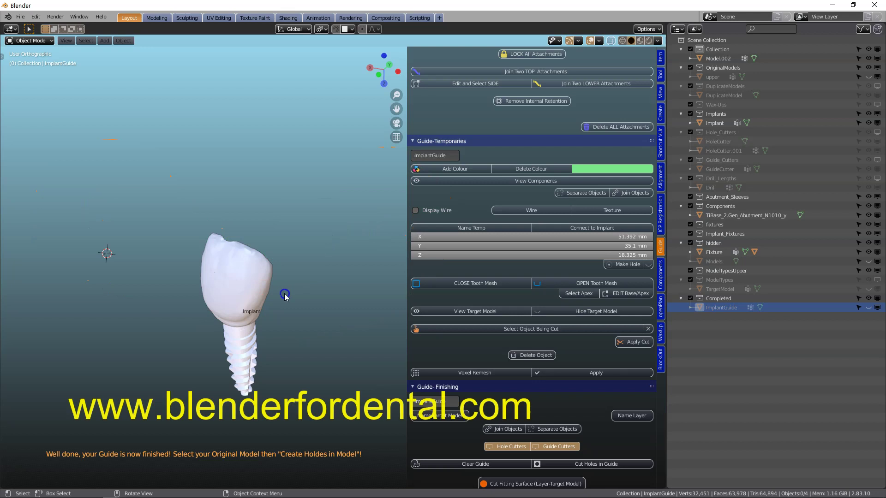
middle_click_drag(286, 297, 275, 314)
scroll(276, 330, "up", 5)
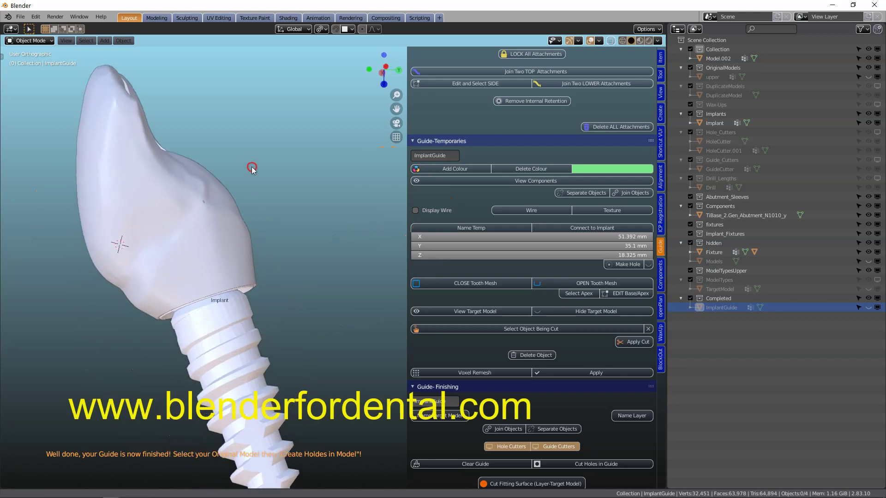
middle_click_drag(268, 244, 237, 337)
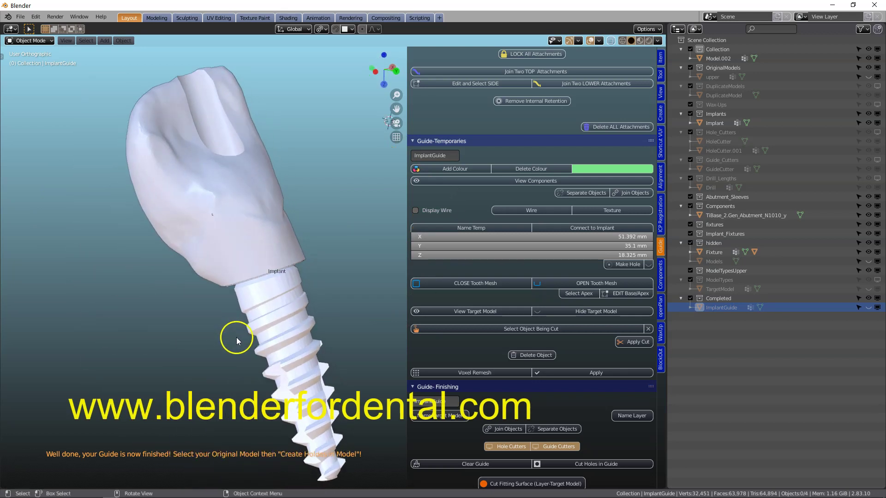
Step: Hide the implant and the titanium base to examine the seating cavity in the underside of the crown
left_click_drag(667, 284, 855, 277)
middle_click_drag(508, 265, 304, 317)
left_click(272, 353)
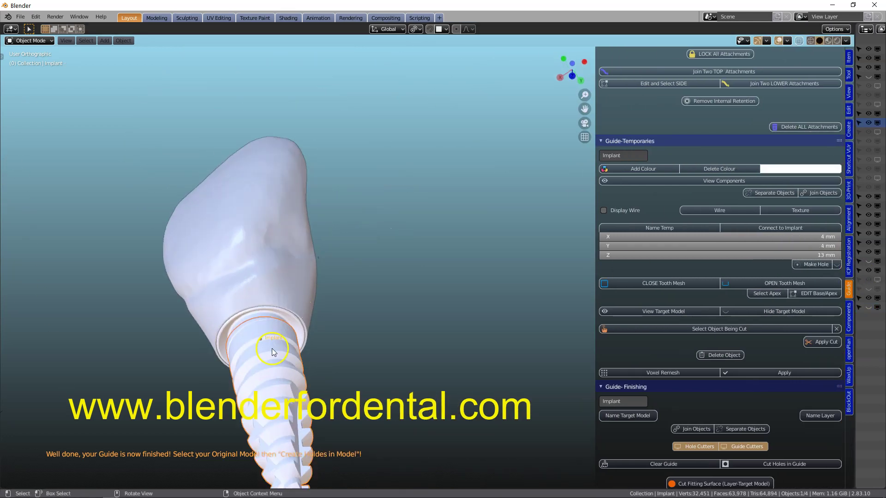
key("h")
left_click(267, 354)
key("h")
scroll(263, 358, "up", 2)
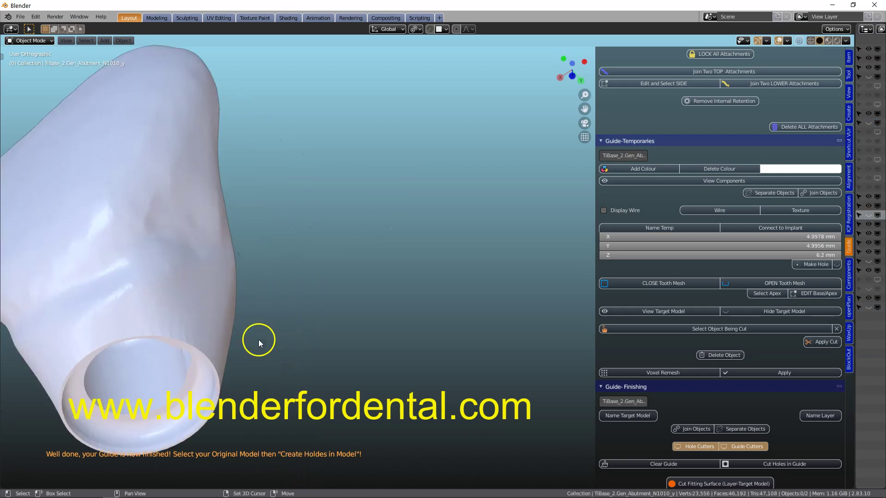
Step: Unhide all objects and hide the opposing arch again to inspect the guide and crown on the lower arch
middle_click_drag(258, 339, 442, 276)
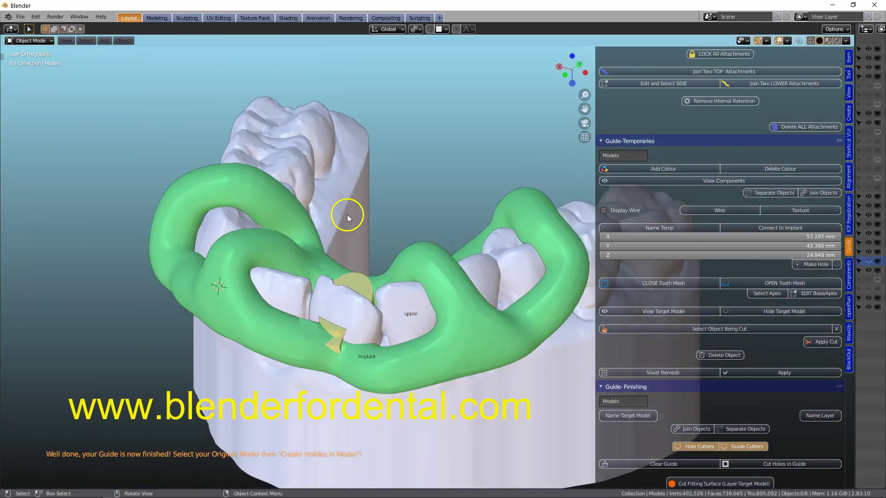
middle_click_drag(347, 214, 353, 288)
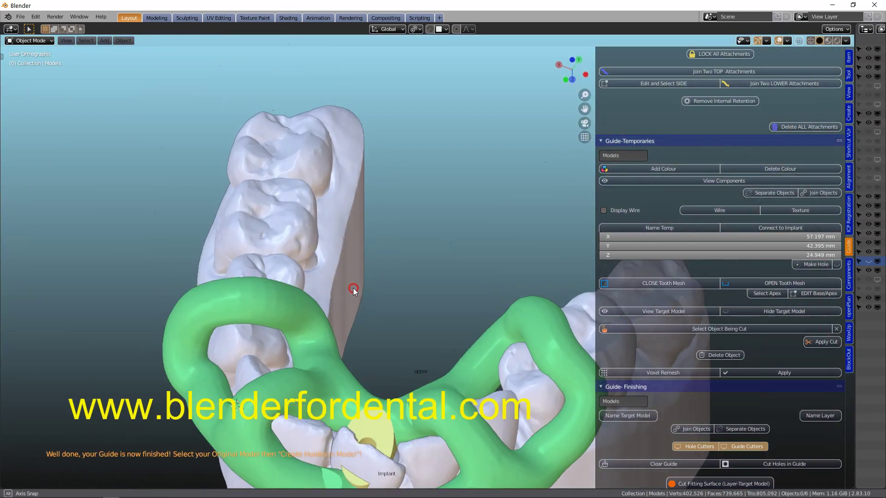
middle_click_drag(389, 340, 385, 128, "shift")
scroll(362, 236, "up", 3)
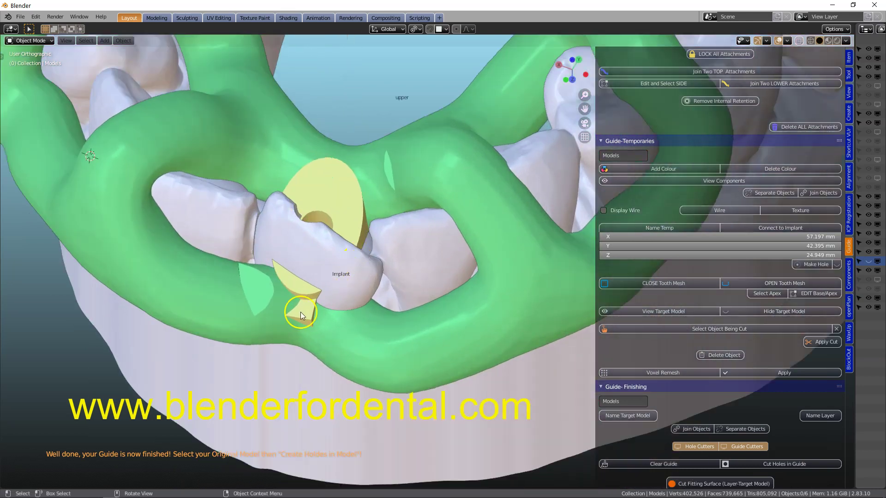